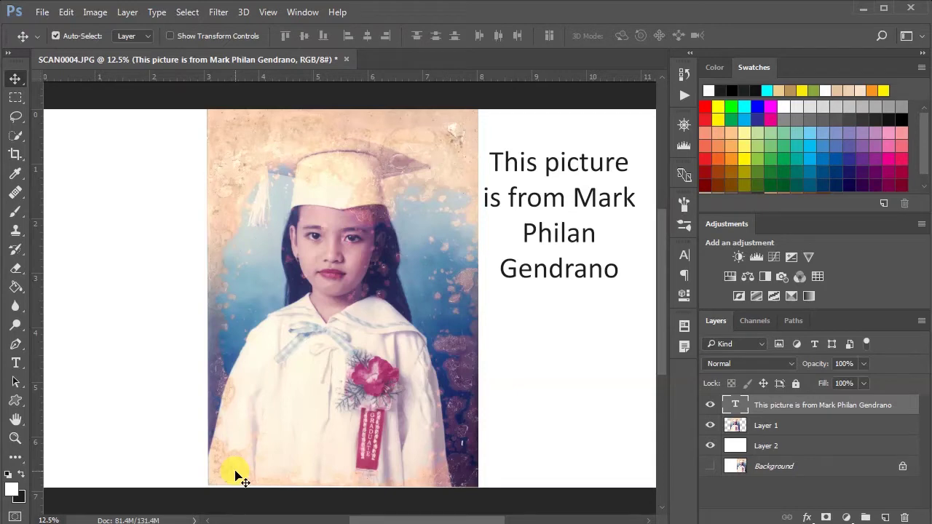
pyautogui.click(16, 193)
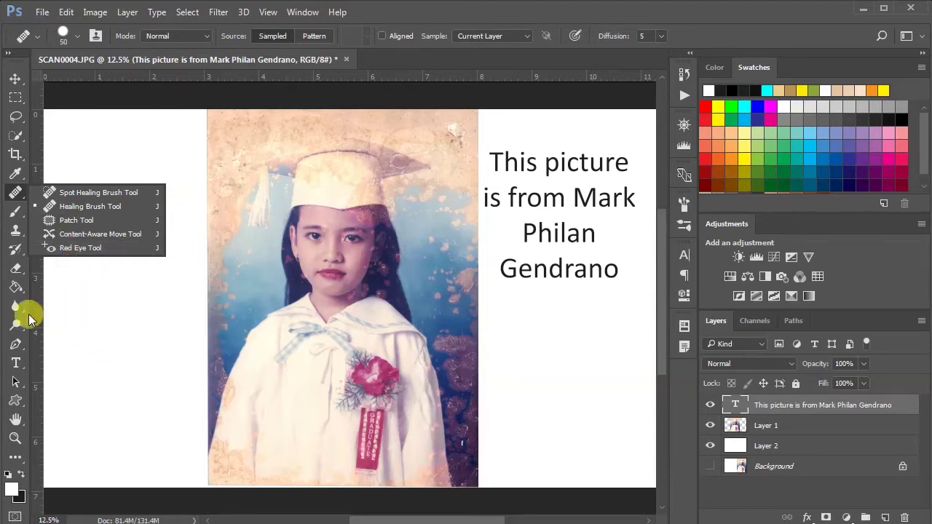
pyautogui.click(62, 306)
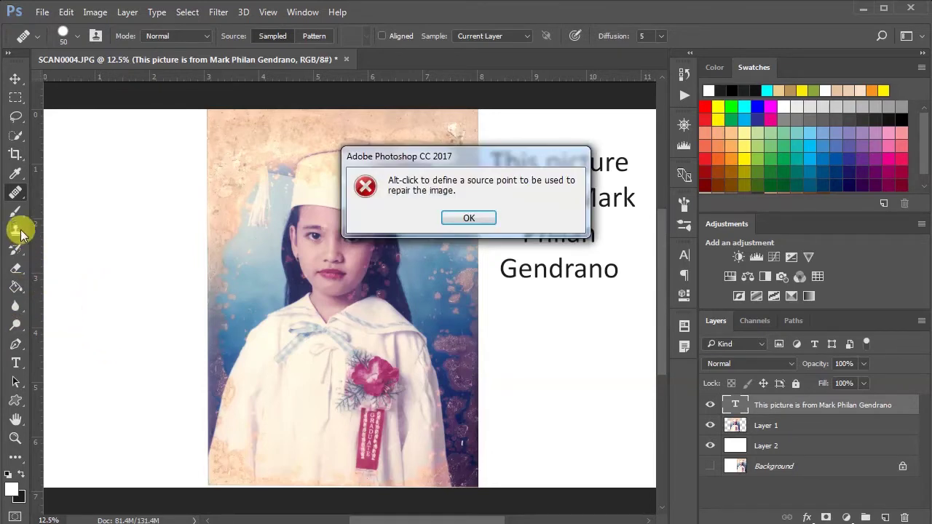
pyautogui.click(469, 217)
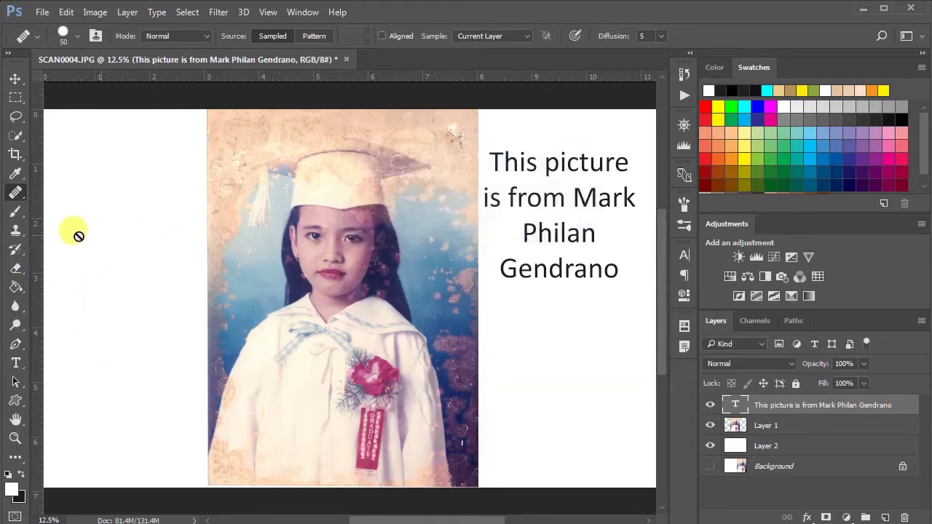
pyautogui.click(22, 230)
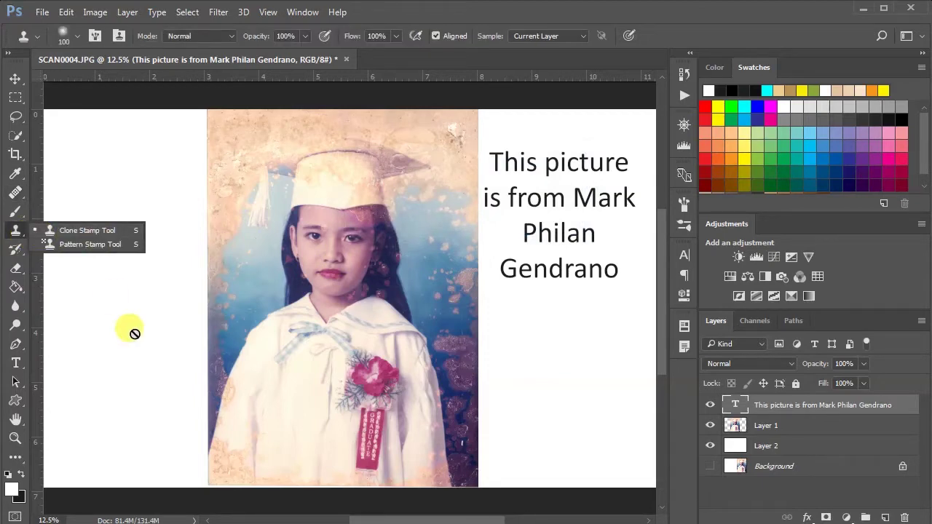
pyautogui.click(146, 376)
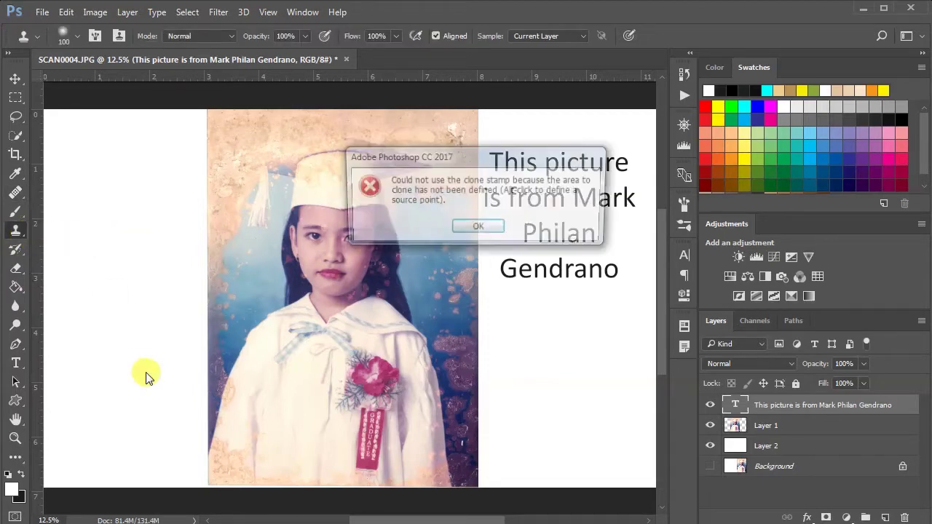
pyautogui.click(478, 229)
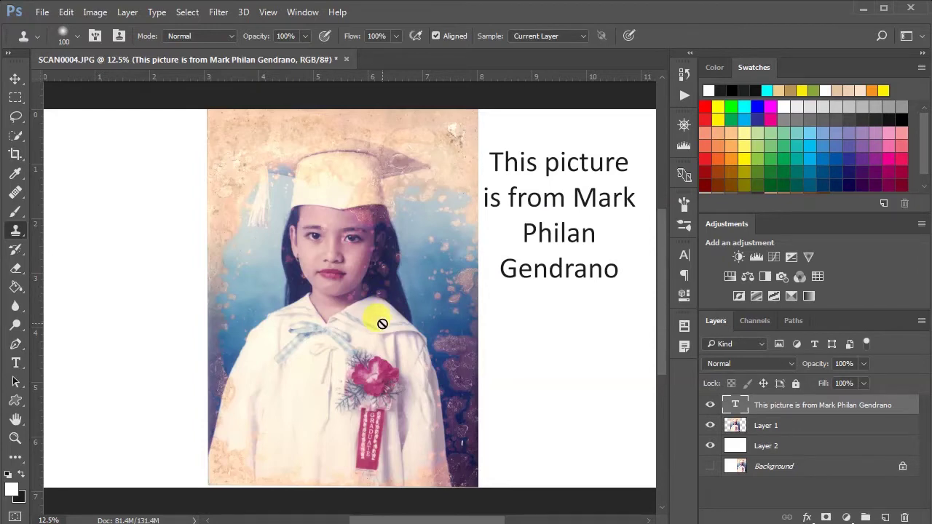
# - Start a Pen tool path at the photo's lower right and trace up the gown's right sleeve to the shoulder
pyautogui.hotkey('ctrl', '+')
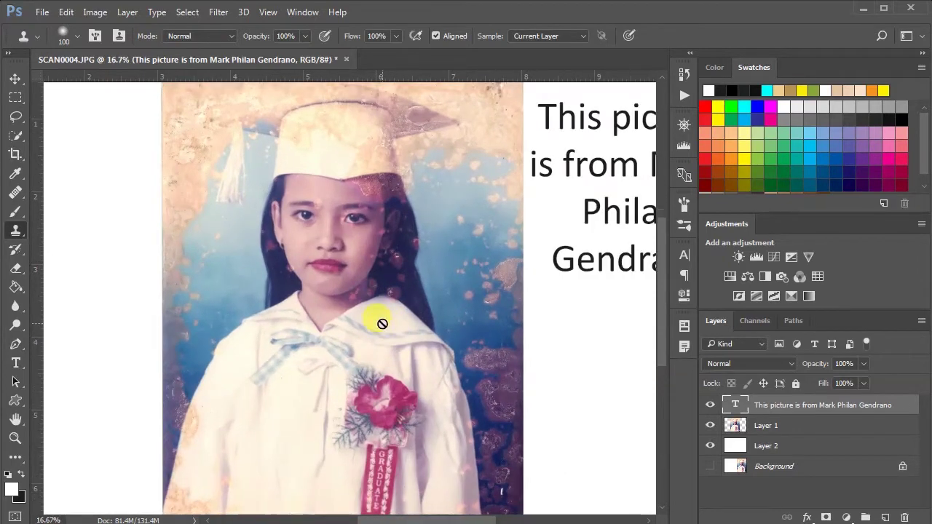
pyautogui.hotkey('ctrl', '+')
pyautogui.scroll(-6, 385, 323)
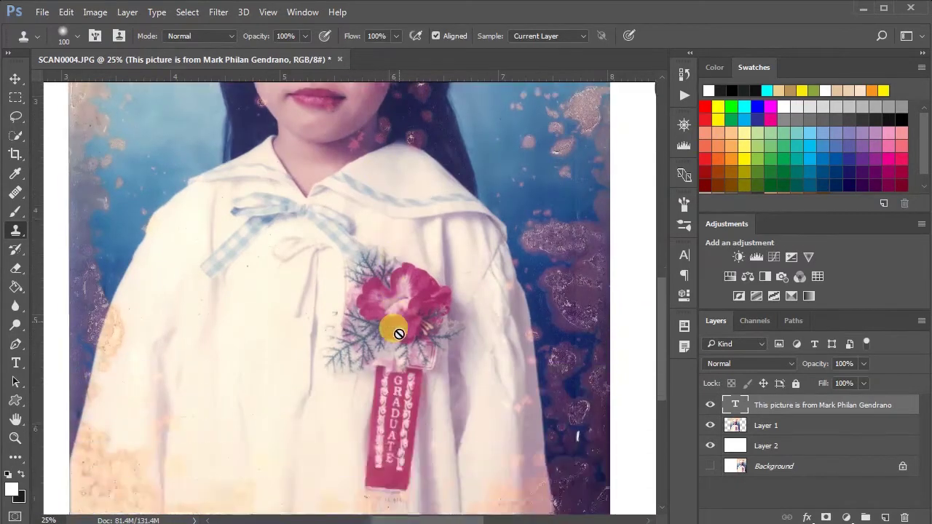
pyautogui.scroll(2, 406, 337)
pyautogui.press('p')
pyautogui.click(562, 446)
pyautogui.moveTo(544, 340); pyautogui.dragTo(543, 310)
pyautogui.hotkey('ctrl', '+')
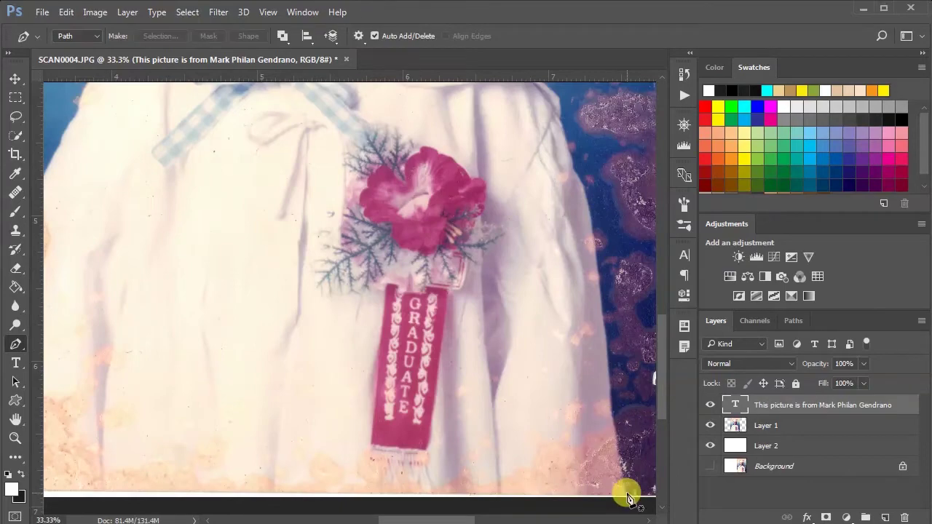
pyautogui.scroll(4, 599, 381)
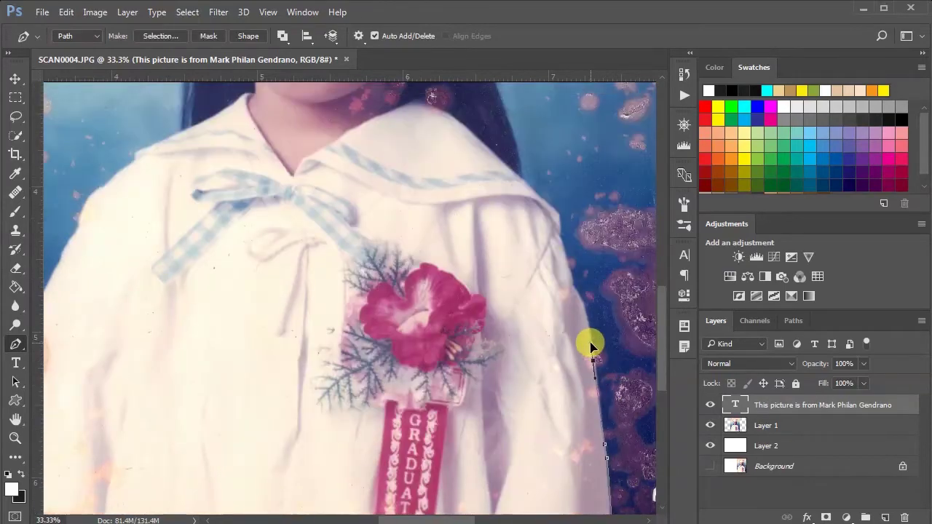
pyautogui.hotkey('ctrl', '+')
pyautogui.hscroll(5, 466, 474)
pyautogui.scroll(4, 454, 350)
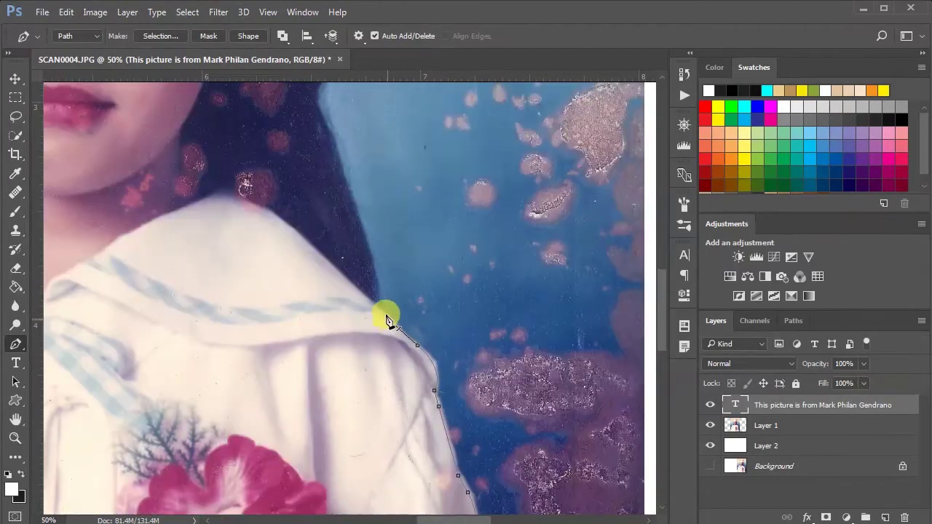
pyautogui.click(386, 317)
# - Continue the path up the right edge of the girl's hair and the cap's side to the mortarboard's underside
pyautogui.scroll(3, 368, 313)
pyautogui.click(340, 312)
pyautogui.click(323, 274)
pyautogui.click(315, 318)
pyautogui.scroll(2, 315, 318)
pyautogui.moveTo(320, 314); pyautogui.dragTo(295, 241)
pyautogui.scroll(4, 340, 461)
pyautogui.hotkey('ctrl', '+')
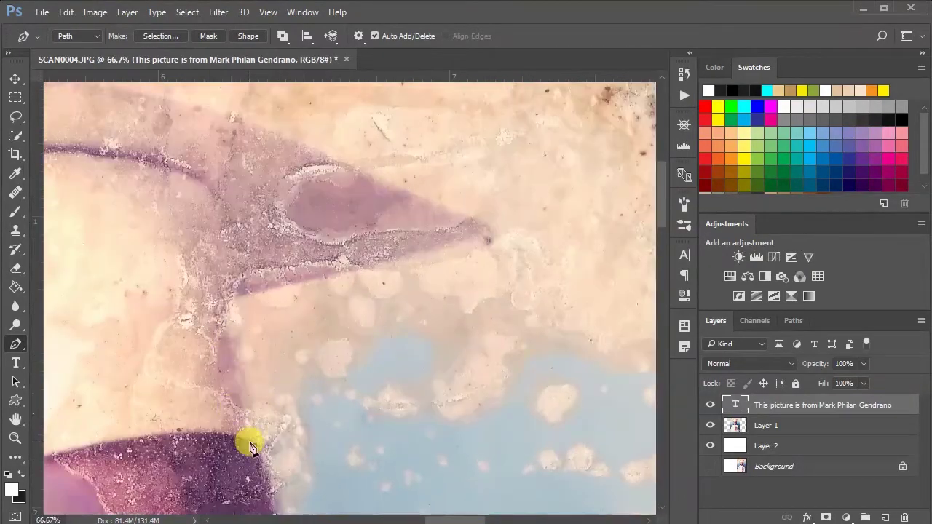
pyautogui.hotkey('ctrl', '-')
pyautogui.hotkey('ctrl', '-')
pyautogui.hotkey('ctrl', '+')
pyautogui.hotkey('ctrl', '+')
pyautogui.scroll(1, 518, 244)
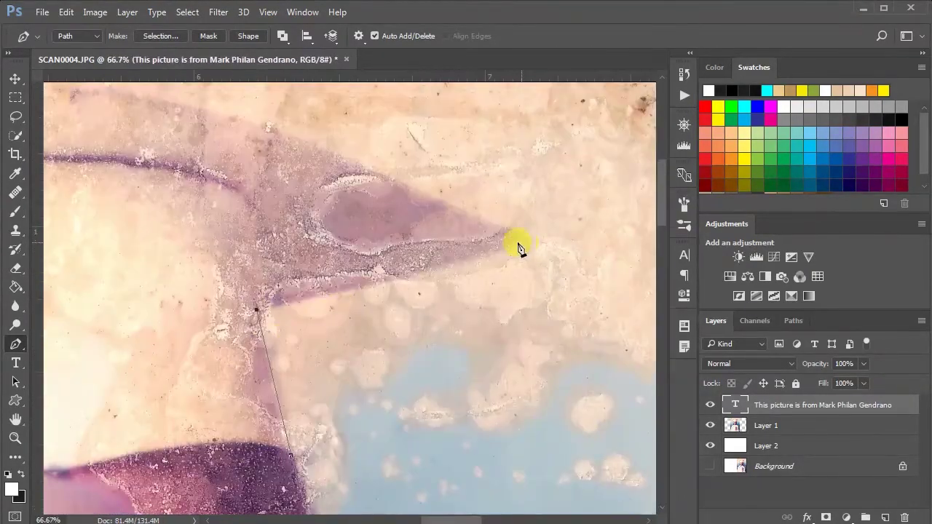
# - Trace the path around the mortarboard's right corner and along its upper edge to the top corner
pyautogui.moveTo(468, 257); pyautogui.dragTo(502, 244)
pyautogui.click(520, 238)
pyautogui.scroll(2, 518, 239)
pyautogui.click(325, 219)
pyautogui.click(298, 207)
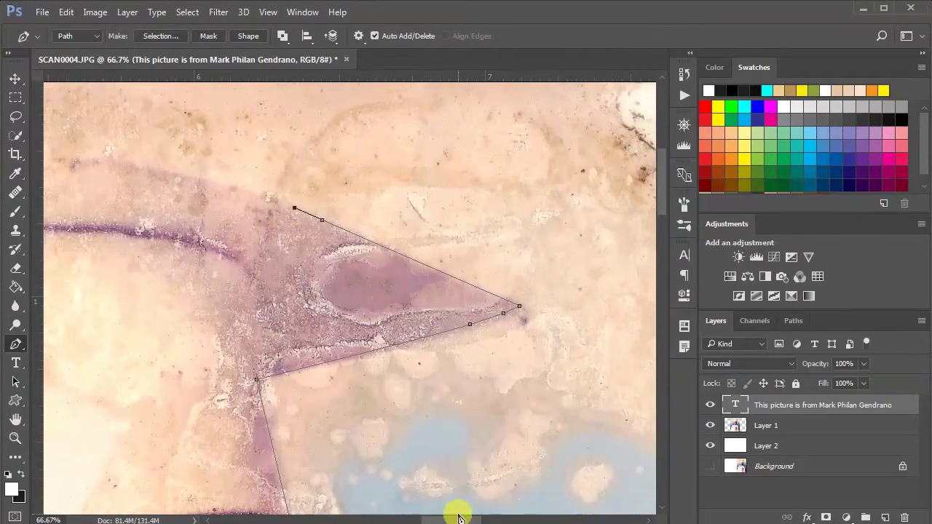
pyautogui.moveTo(458, 520); pyautogui.dragTo(430, 520)
pyautogui.click(399, 156)
# - Trace the path along the mortarboard's upper left edge, around its left corner and back under it toward the cap's crown
pyautogui.hscroll(-4, 410, 433)
pyautogui.moveTo(376, 231); pyautogui.dragTo(309, 253)
pyautogui.click(320, 252)
pyautogui.hotkey('ctrl', 'alt', 'z')
pyautogui.hotkey('ctrl', 'alt', 'z')
pyautogui.click(306, 253)
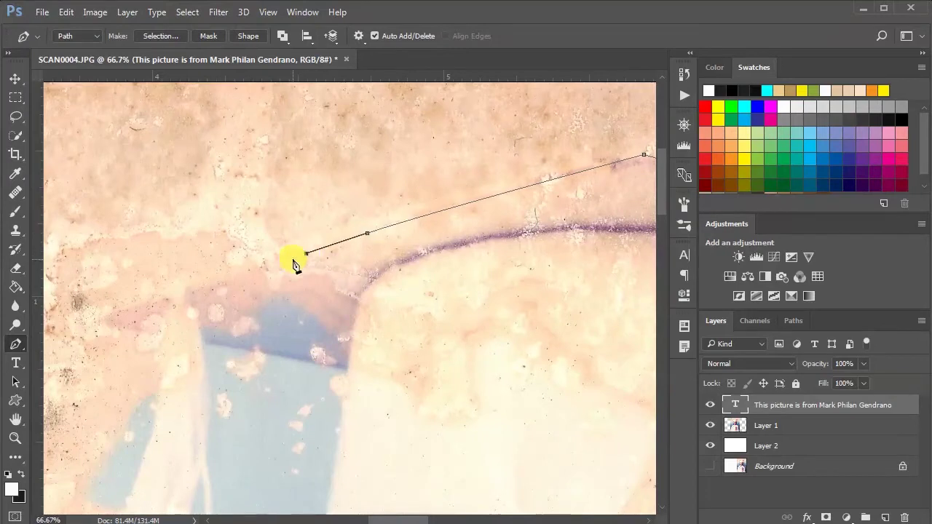
pyautogui.click(203, 285)
pyautogui.click(102, 320)
pyautogui.scroll(-3, 345, 368)
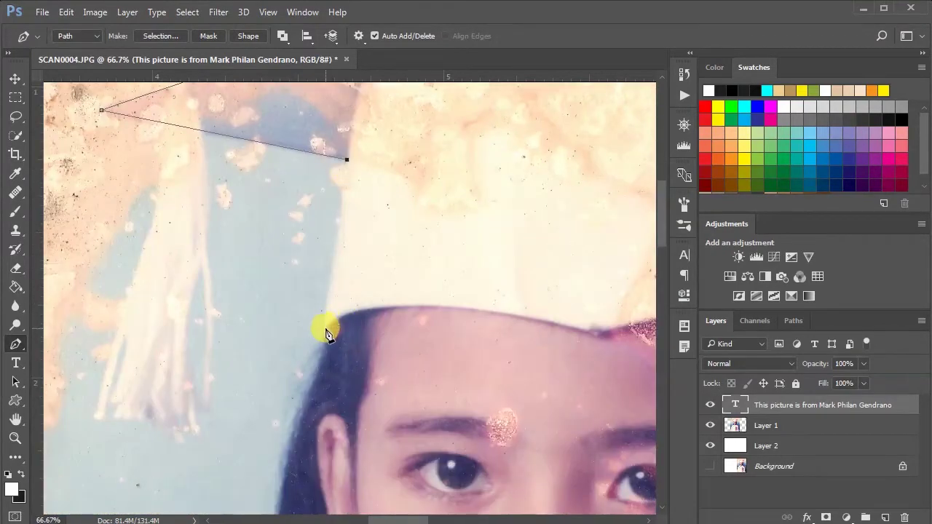
# - Continue the path down the cap's left side and the left edge of the hair to the gown's collar
pyautogui.scroll(-2, 326, 331)
pyautogui.moveTo(310, 231); pyautogui.dragTo(286, 320)
pyautogui.scroll(-3, 292, 283)
pyautogui.click(294, 333)
pyautogui.scroll(-2, 295, 306)
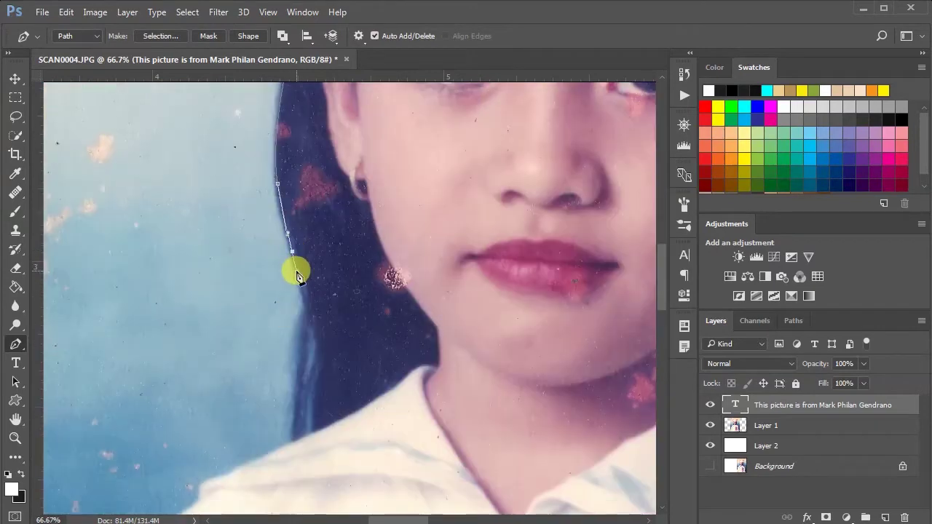
pyautogui.click(298, 270)
pyautogui.scroll(-1, 298, 270)
pyautogui.click(306, 252)
pyautogui.scroll(-1, 313, 269)
pyautogui.hotkey('ctrl', '-')
pyautogui.moveTo(313, 274); pyautogui.dragTo(313, 290)
pyautogui.click(308, 337)
pyautogui.scroll(-3, 308, 337)
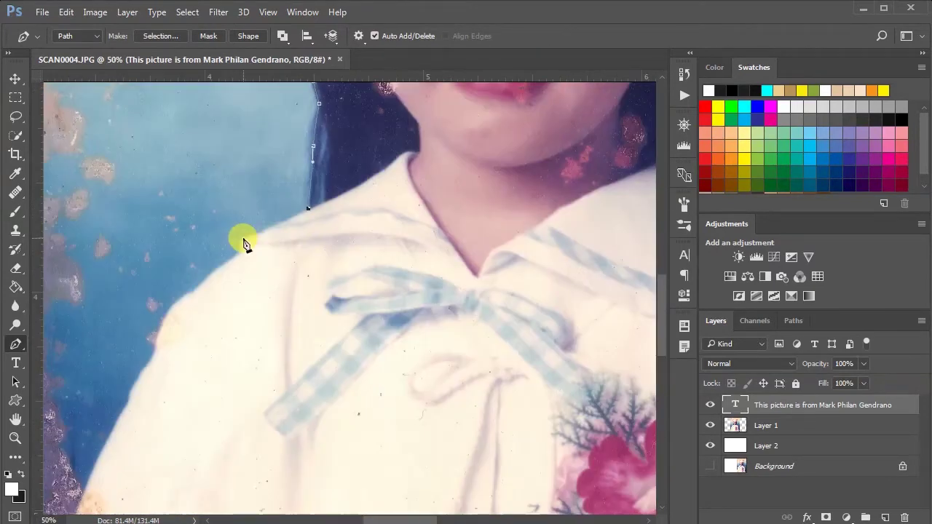
# - Trace the path along the gown's left shoulder and down the sleeve to the photo's lower edge
pyautogui.click(241, 249)
pyautogui.click(192, 298)
pyautogui.click(169, 315)
pyautogui.click(158, 336)
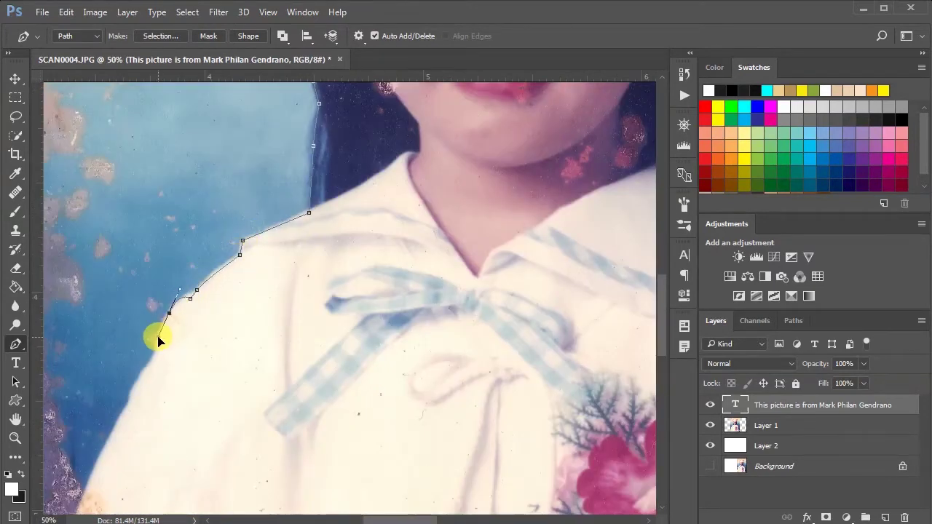
pyautogui.scroll(-2, 154, 224)
pyautogui.scroll(-2, 152, 220)
pyautogui.click(105, 221)
pyautogui.scroll(-1, 102, 222)
pyautogui.click(74, 247)
pyautogui.click(69, 265)
pyautogui.scroll(-3, 68, 268)
pyautogui.click(266, 276)
pyautogui.click(250, 342)
pyautogui.scroll(-1, 250, 341)
pyautogui.click(238, 322)
# - Close the path around the girl by running it beneath the photo back to its starting point
pyautogui.hotkey('ctrl', '-')
pyautogui.hotkey('ctrl', '-')
pyautogui.hotkey('ctrl', '-')
pyautogui.click(289, 388)
pyautogui.click(590, 414)
pyautogui.click(642, 360)
# - Try to apply the closed path as a vector mask on the text layer, and undo it
pyautogui.rightClick(546, 154)
pyautogui.click(576, 223)
pyautogui.click(587, 169)
pyautogui.rightClick(507, 157)
pyautogui.click(549, 165)
pyautogui.scroll(4, 539, 335)
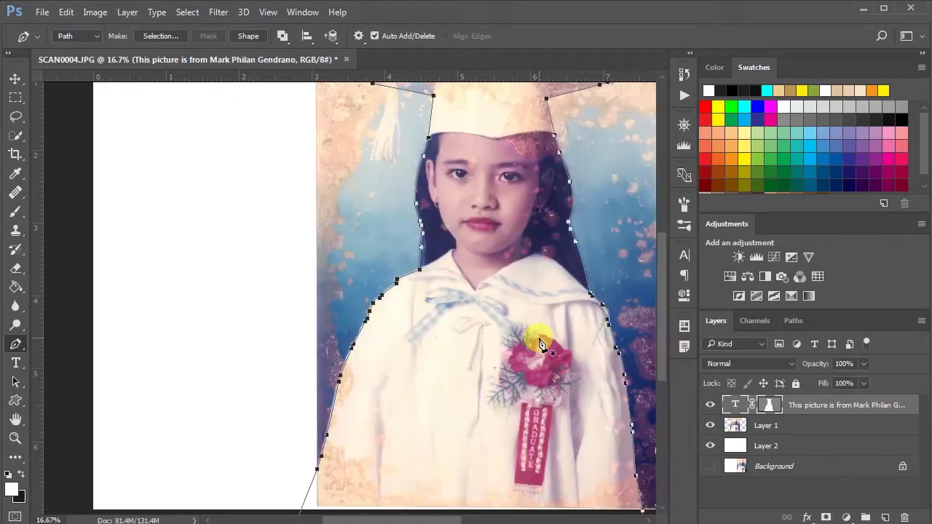
pyautogui.click(769, 407)
pyautogui.hotkey('ctrl', 'z')
# - Apply the closed path as a vector mask on Layer 1 to cut out the girl
pyautogui.click(775, 425)
pyautogui.rightClick(548, 151)
pyautogui.click(576, 162)
pyautogui.scroll(2, 547, 318)
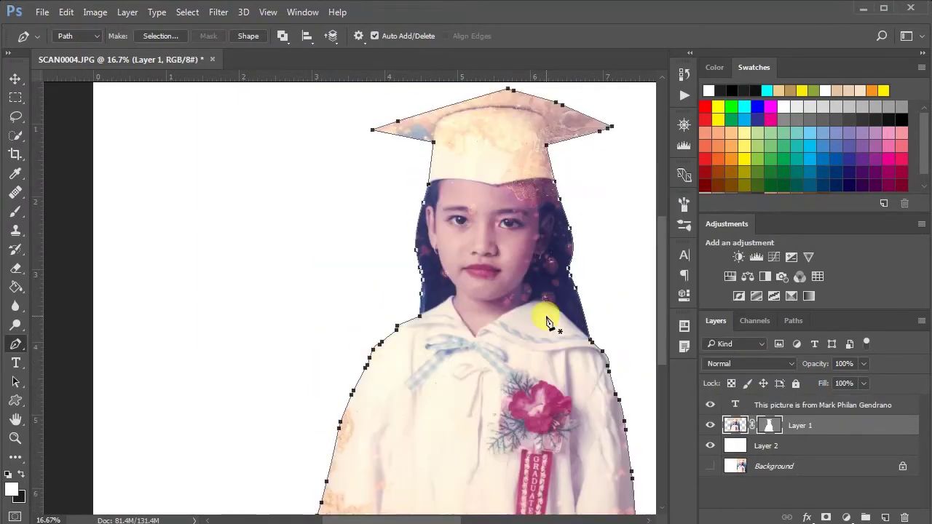
# - Fill Layer 2 with the light green 7cc576 using the Paint Bucket to make a solid background behind the girl
pyautogui.hotkey('ctrl', '+')
pyautogui.scroll(-1, 547, 319)
pyautogui.scroll(3, 547, 318)
pyautogui.moveTo(404, 520); pyautogui.dragTo(442, 520)
pyautogui.scroll(1, 446, 446)
pyautogui.scroll(-1, 437, 252)
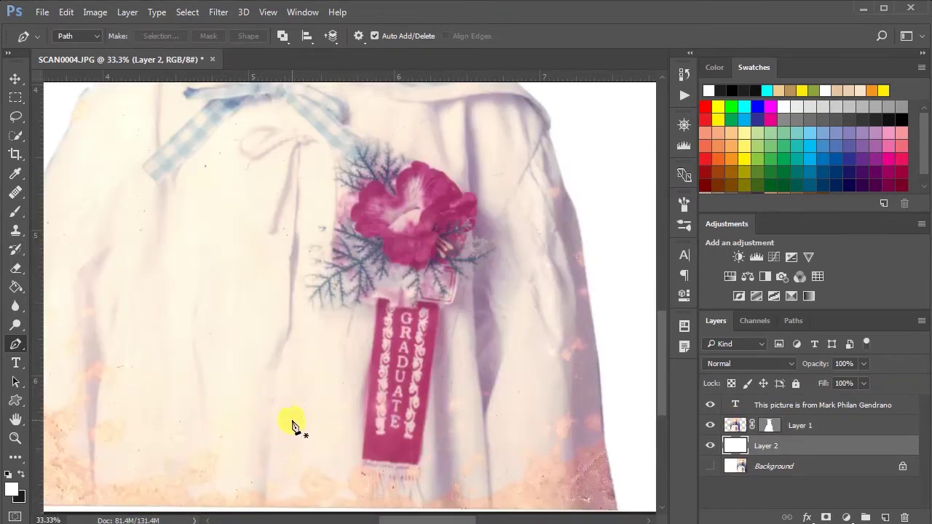
pyautogui.scroll(-2, 292, 425)
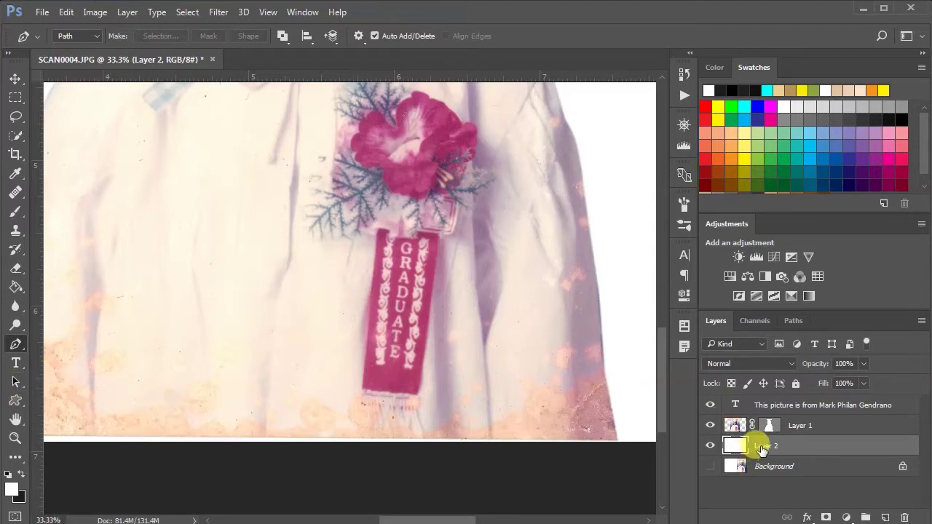
pyautogui.click(12, 488)
pyautogui.click(773, 137)
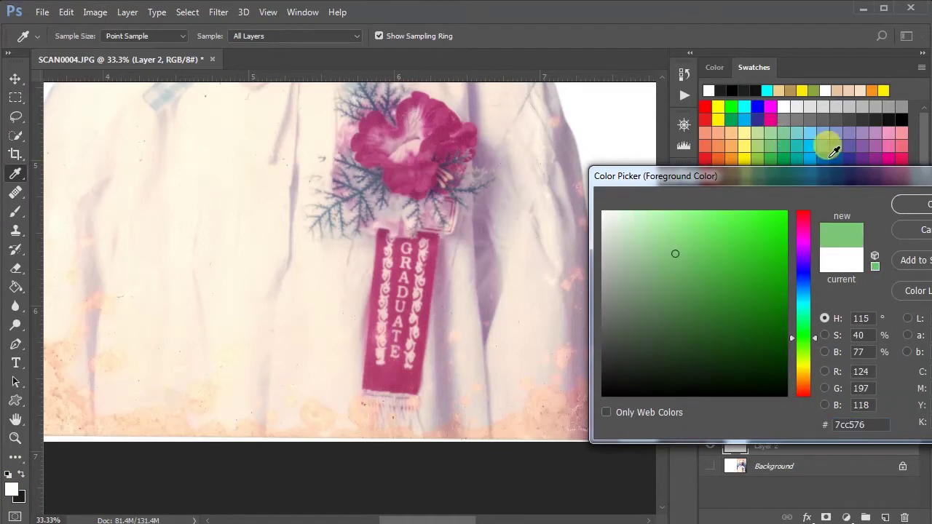
pyautogui.click(917, 204)
pyautogui.press('p')
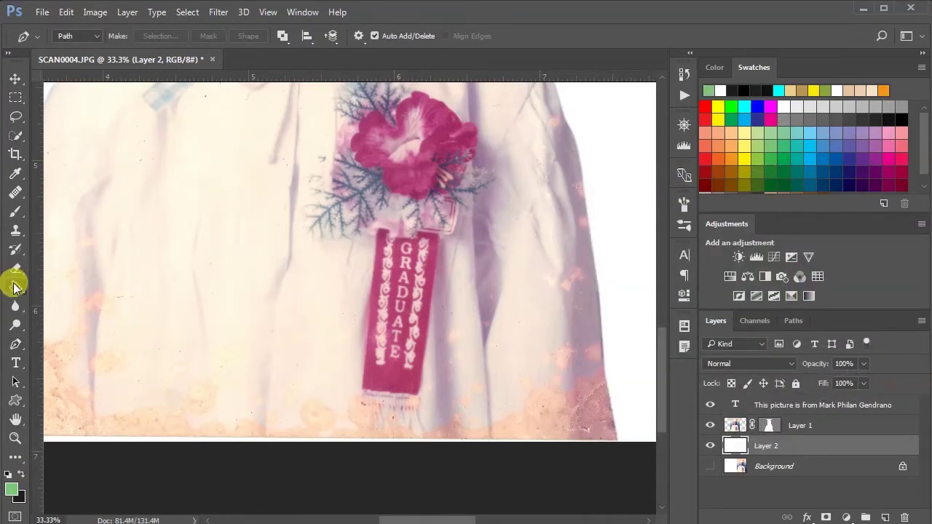
pyautogui.click(15, 287)
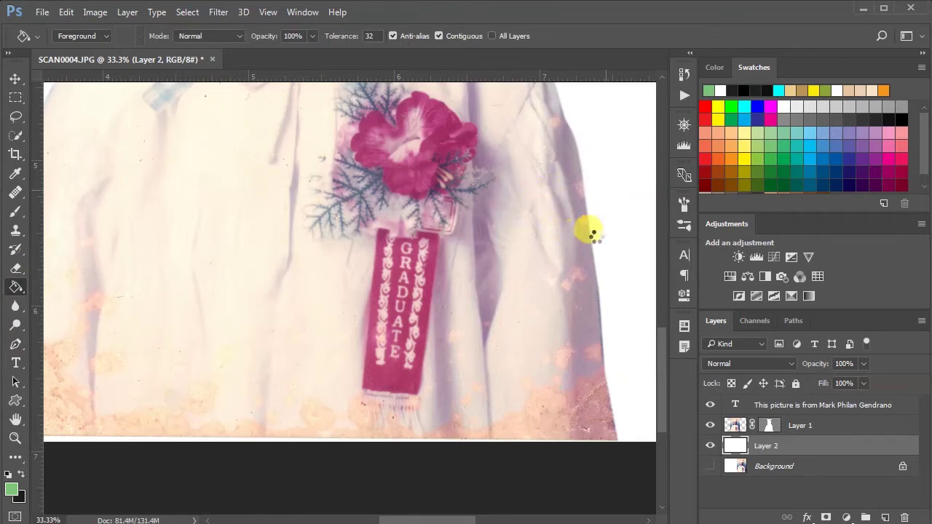
pyautogui.click(592, 224)
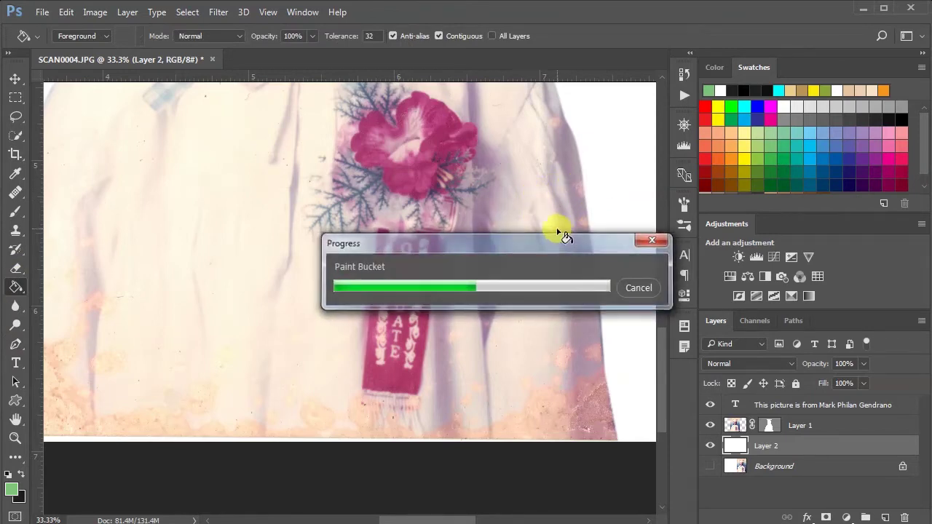
pyautogui.click(20, 79)
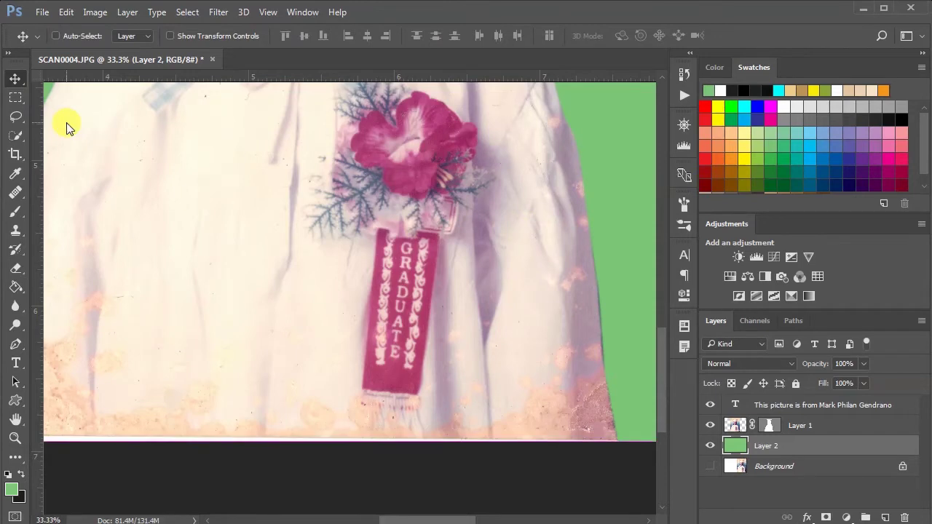
# - Examine the masked girl against the green background, both as a whole and up close
pyautogui.hotkey('ctrl', '-')
pyautogui.hotkey('ctrl', '-')
pyautogui.hotkey('ctrl', '-')
pyautogui.hotkey('ctrl', '-')
pyautogui.hotkey('ctrl', '+')
pyautogui.hotkey('ctrl', '+')
pyautogui.hotkey('ctrl', '+')
pyautogui.hotkey('ctrl', '+')
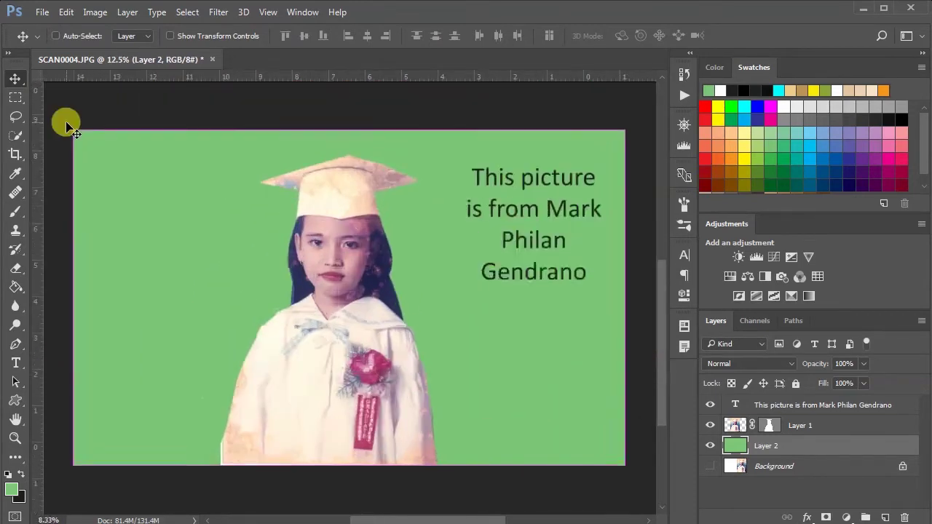
pyautogui.hotkey('ctrl', '+')
pyautogui.hotkey('ctrl', '+')
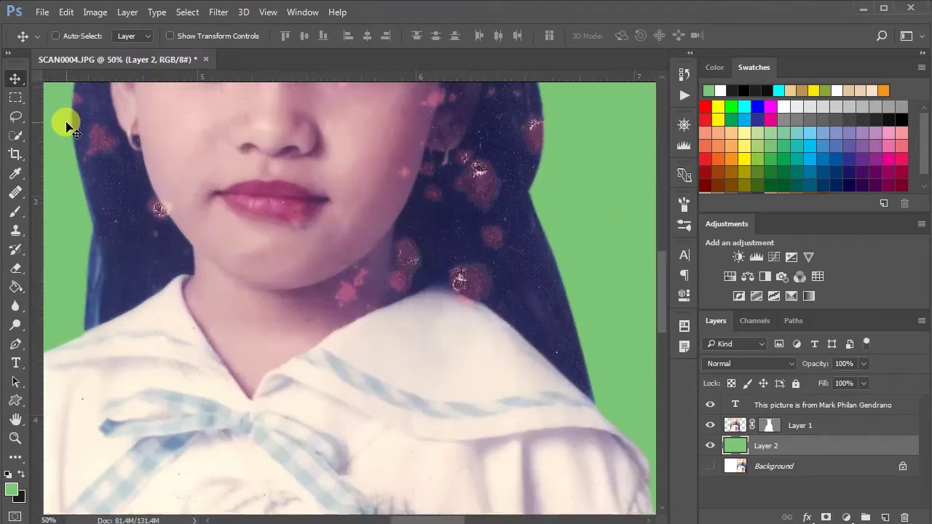
# - Clone clean skin over one side of the larger red stain on the neck in Layer 1, using a 45 px Clone Stamp
pyautogui.scroll(5, 162, 219)
pyautogui.press('s')
pyautogui.hotkey('ctrl', '+')
pyautogui.hotkey('ctrl', '+')
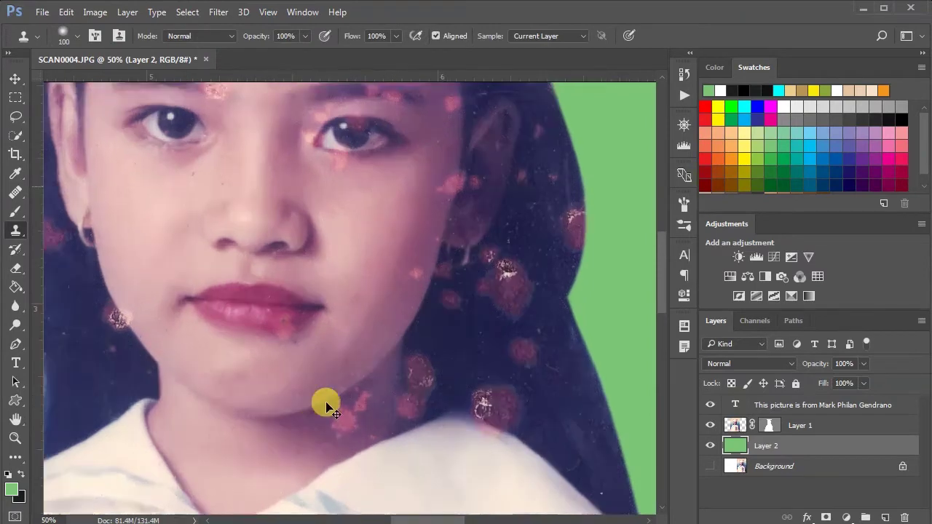
pyautogui.scroll(-3, 313, 364)
pyautogui.scroll(-1, 313, 346)
pyautogui.press('[')
pyautogui.press('[')
pyautogui.press('[')
pyautogui.press('[')
pyautogui.press('[')
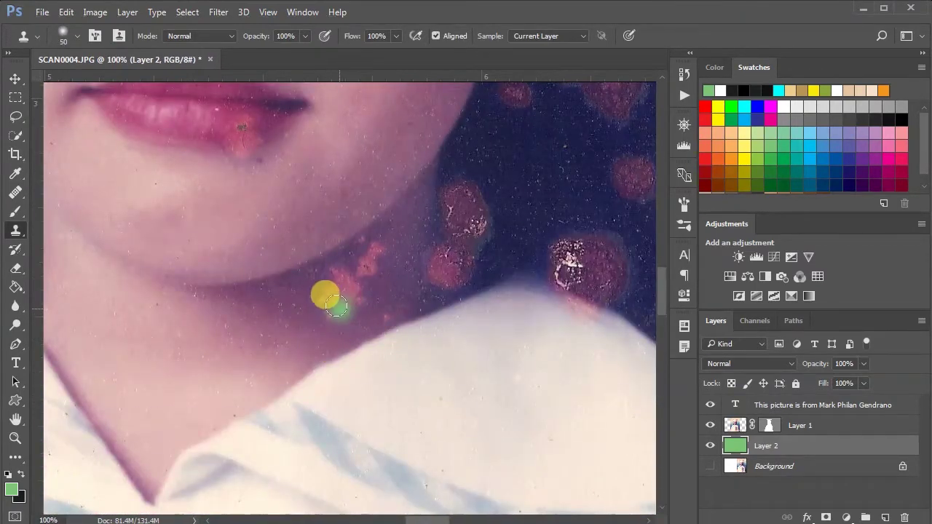
pyautogui.click(734, 429)
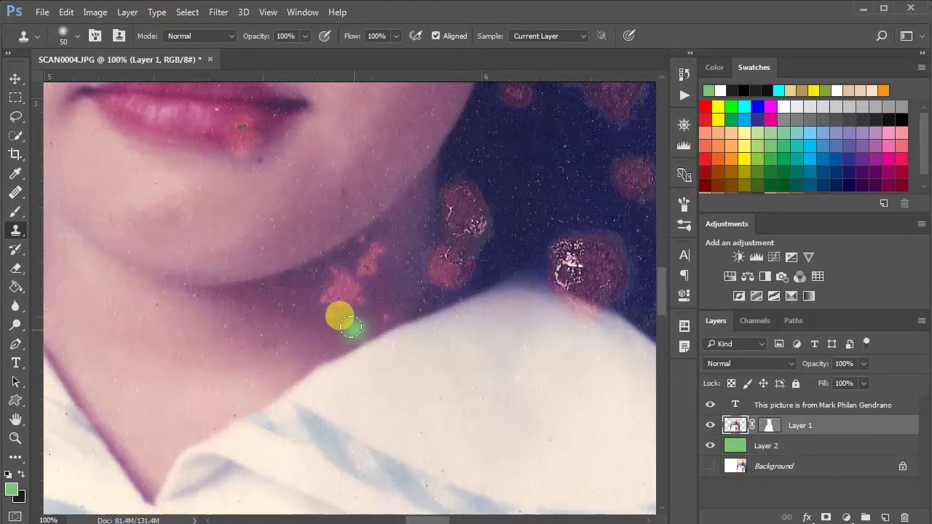
pyautogui.press('[')
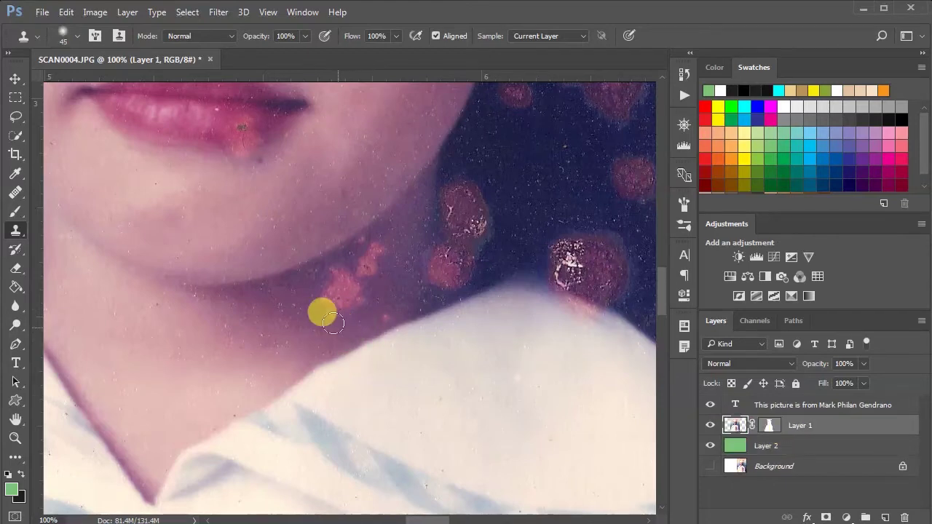
pyautogui.hotkey('ctrl', '+')
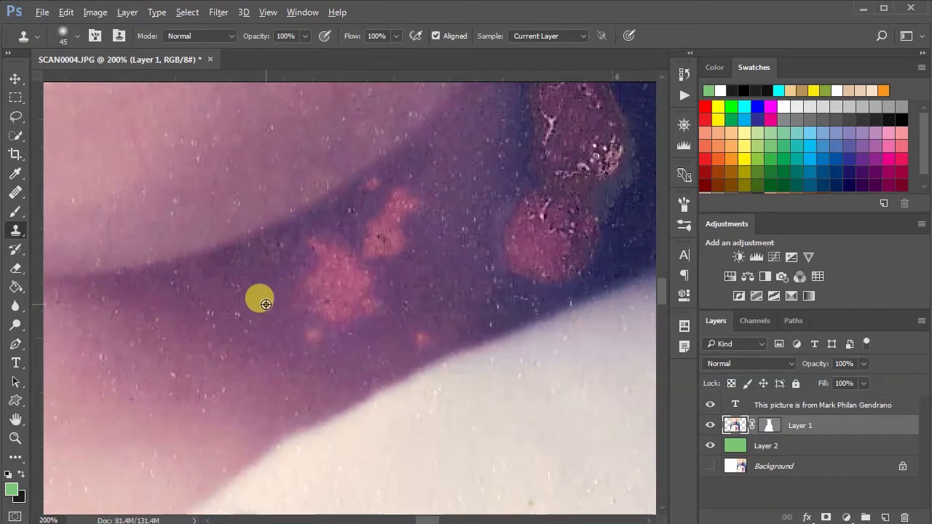
pyautogui.click(308, 331)
pyautogui.click(343, 322)
pyautogui.moveTo(344, 290)
pyautogui.mouseDown()
pyautogui.moveTo(273, 324)
pyautogui.moveTo(271, 354)
pyautogui.moveTo(311, 348)
pyautogui.moveTo(290, 273)
pyautogui.moveTo(299, 282)
pyautogui.moveTo(308, 263)
pyautogui.moveTo(245, 269)
pyautogui.moveTo(238, 300)
pyautogui.moveTo(288, 232)
pyautogui.mouseUp()
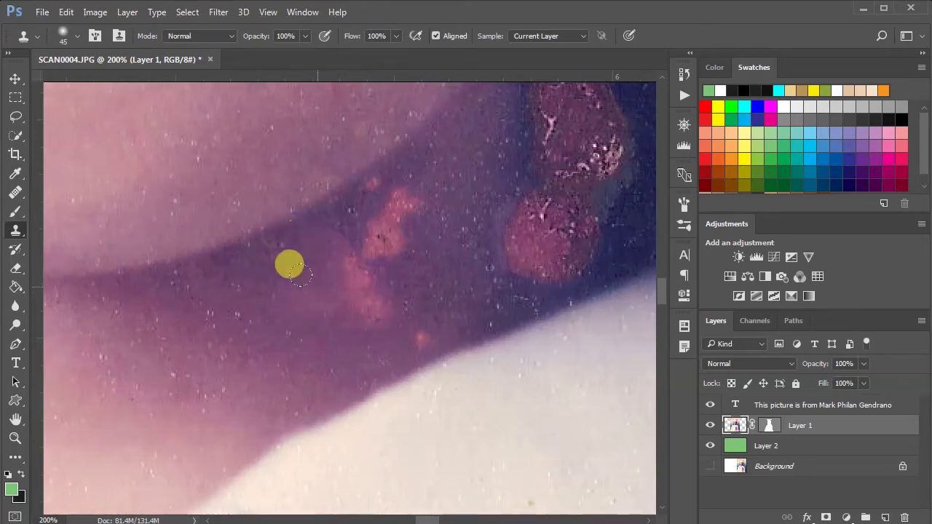
# - Clone out the remaining red stains on the neck below the chin, resampling from nearby skin
pyautogui.click(337, 271)
pyautogui.click(368, 286)
pyautogui.keyDown('alt'); pyautogui.click(432, 306); pyautogui.keyUp('alt')
pyautogui.click(386, 312)
pyautogui.keyDown('alt'); pyautogui.click(406, 293); pyautogui.keyUp('alt')
pyautogui.click(296, 275)
pyautogui.scroll(3, 271, 256)
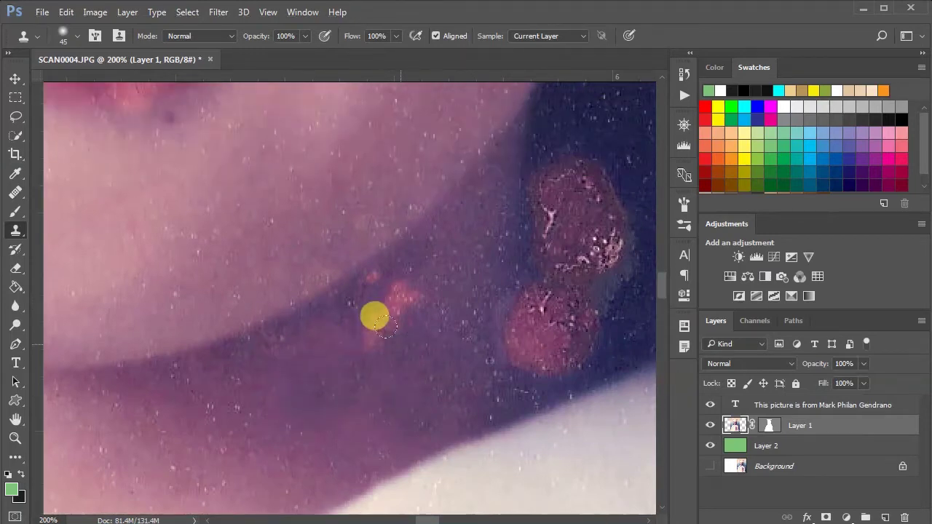
pyautogui.scroll(2, 417, 362)
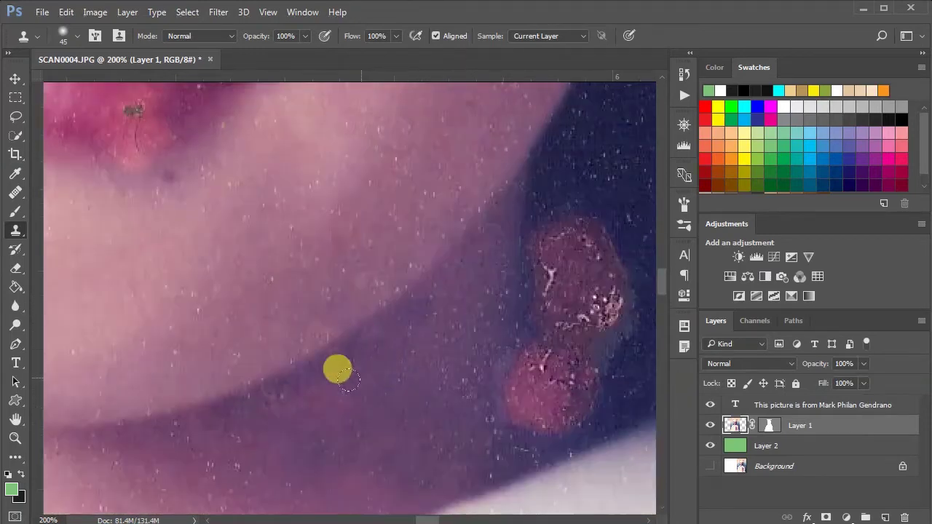
# - Touch up the shadow edge between the jaw and the neck with the Clone Stamp at 30 px
pyautogui.hotkey('ctrl', '-')
pyautogui.hotkey('ctrl', '-')
pyautogui.hotkey('ctrl', '-')
pyautogui.hotkey('ctrl', '-')
pyautogui.hotkey('ctrl', '-')
pyautogui.hotkey('ctrl', '+')
pyautogui.hotkey('ctrl', '+')
pyautogui.hotkey('ctrl', '+')
pyautogui.hotkey('ctrl', '+')
pyautogui.scroll(2, 419, 500)
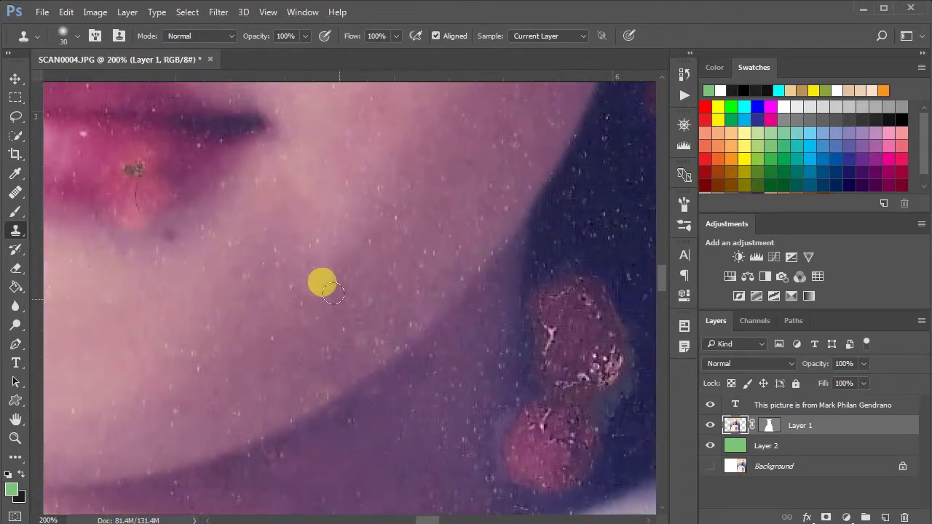
pyautogui.scroll(-4, 303, 349)
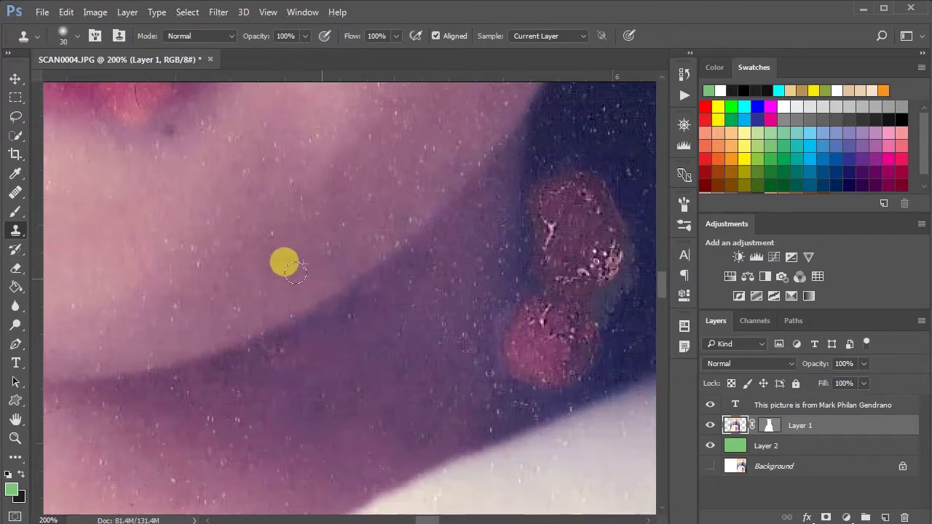
# - Clone out the small red spot at the outer edge of the cheek
pyautogui.scroll(4, 218, 302)
pyautogui.hotkey('ctrl', '-')
pyautogui.hotkey('ctrl', '+')
pyautogui.scroll(6, 219, 302)
pyautogui.click(572, 288)
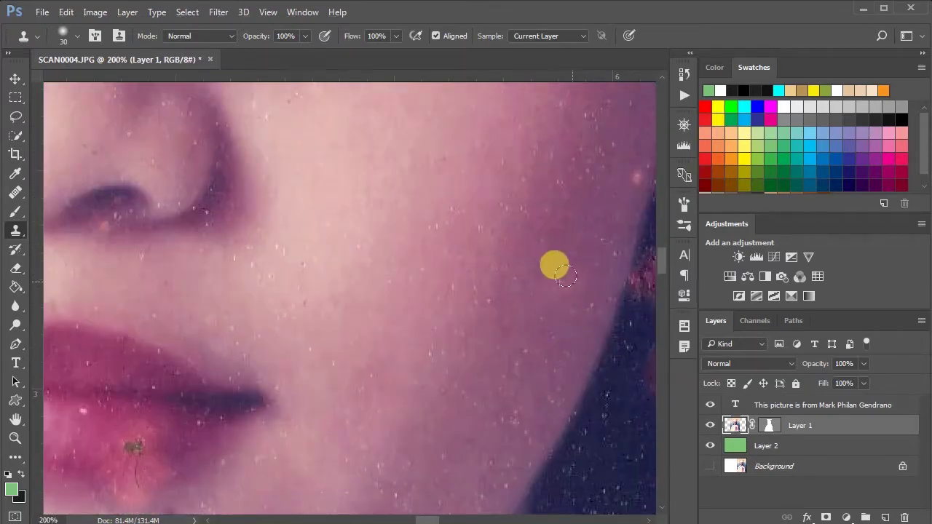
pyautogui.scroll(2, 567, 274)
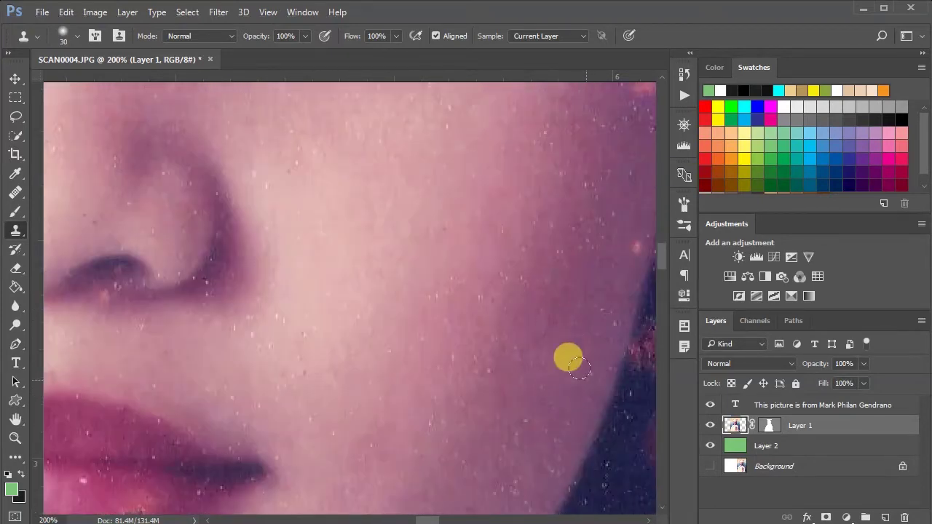
pyautogui.scroll(3, 558, 320)
pyautogui.moveTo(427, 520); pyautogui.dragTo(439, 521)
pyautogui.click(287, 353)
# - Outline the cheek area beside the ear with a closed Pen path across the red stain and turn it into a selection
pyautogui.scroll(4, 286, 353)
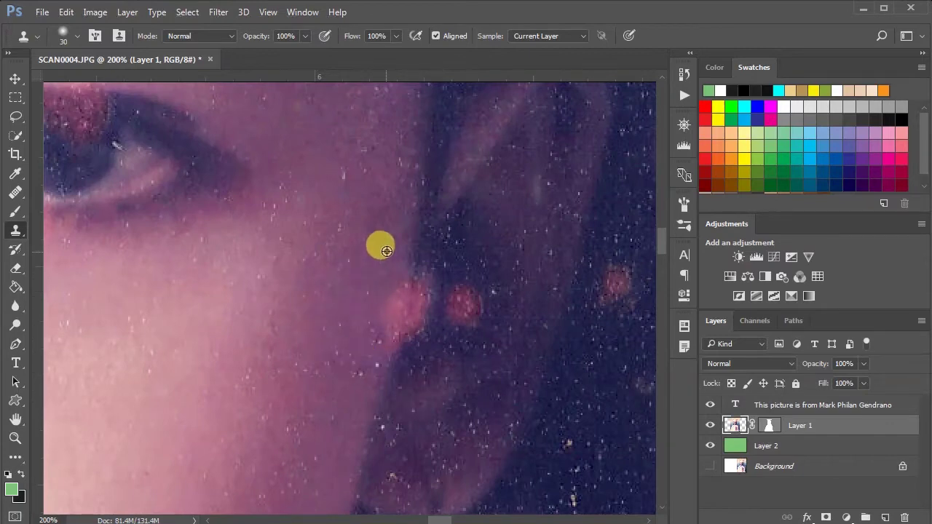
pyautogui.scroll(-2, 397, 284)
pyautogui.scroll(2, 409, 298)
pyautogui.press('p')
pyautogui.click(300, 373)
pyautogui.click(308, 220)
pyautogui.click(387, 222)
pyautogui.click(416, 244)
pyautogui.rightClick(408, 236)
pyautogui.click(406, 222)
pyautogui.click(581, 145)
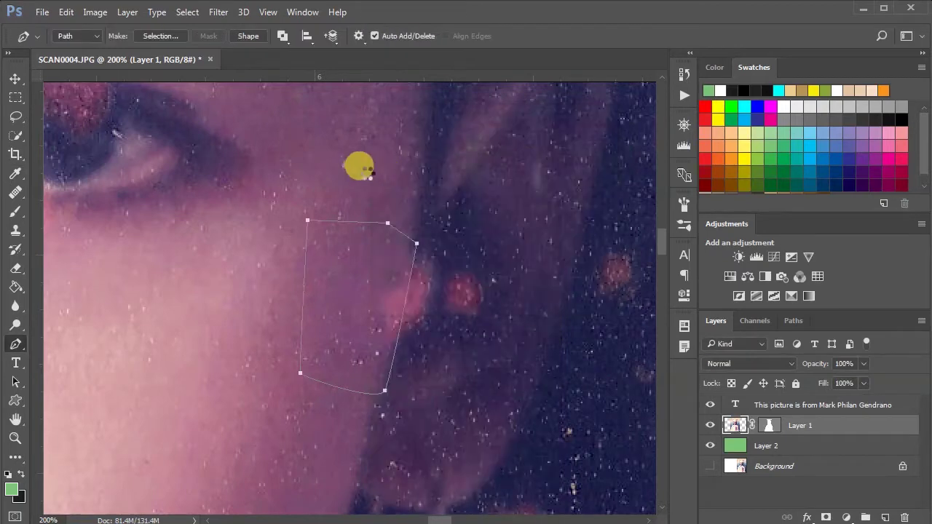
# - Clone clean cheek skin over the part of the red stain inside the outlined area, and deselect
pyautogui.press('s')
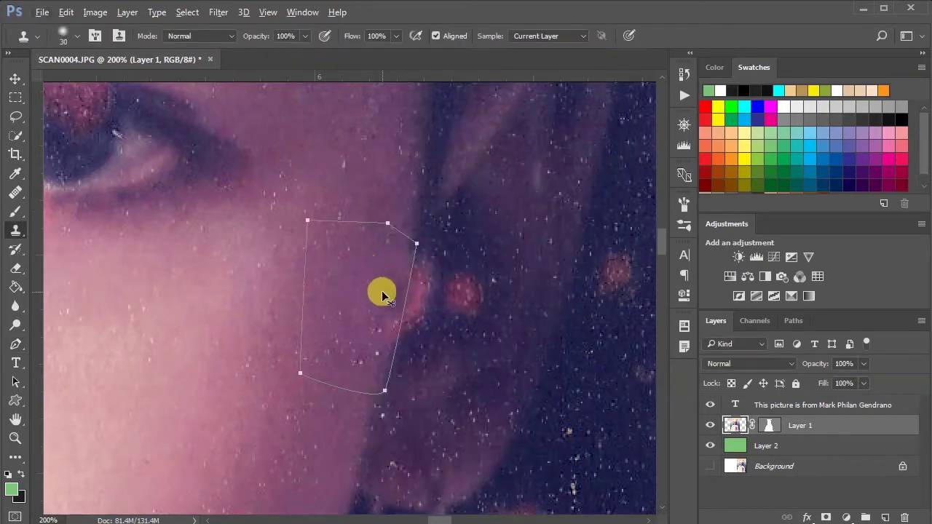
pyautogui.scroll(-2, 363, 294)
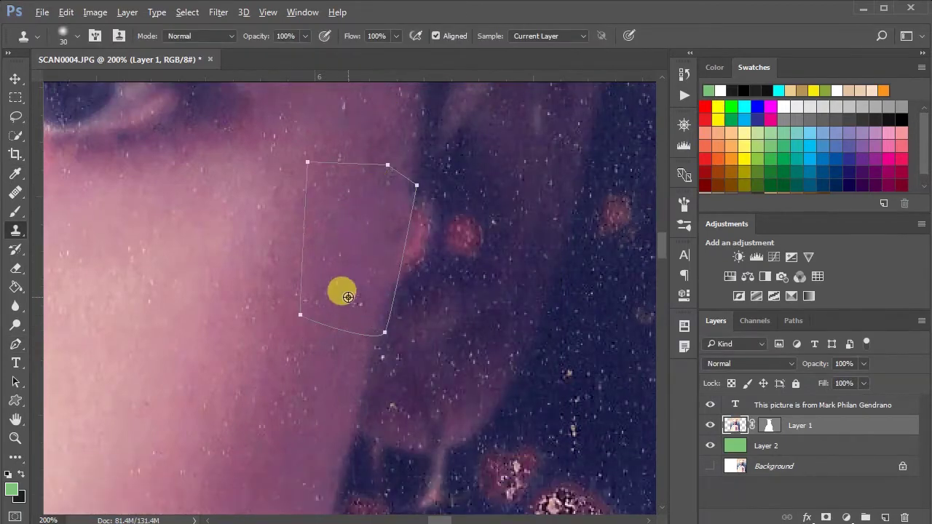
pyautogui.scroll(-3, 391, 335)
pyautogui.scroll(3, 393, 337)
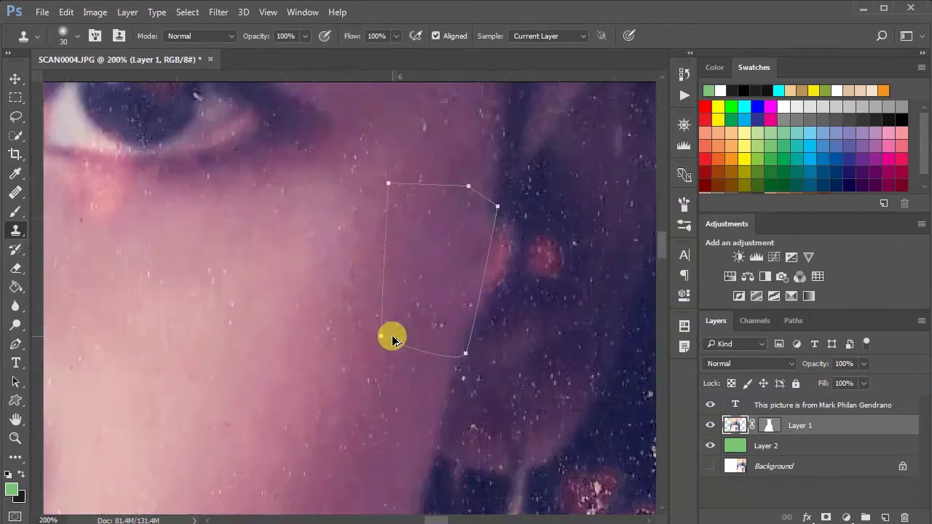
pyautogui.hotkey('ctrl', 'd')
pyautogui.scroll(-3, 480, 335)
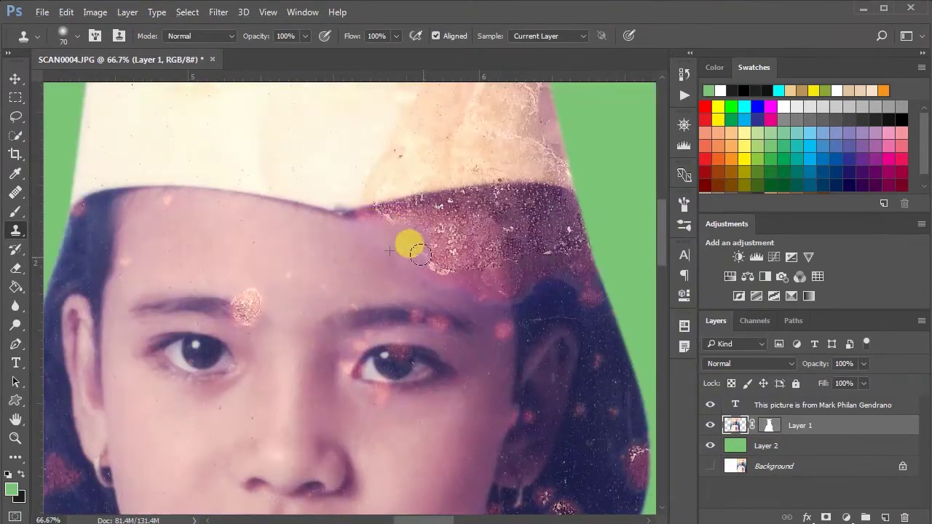
# - Switch to the Healing Brush and open its brush options for retouching the stained forehead
pyautogui.rightClick(16, 230)
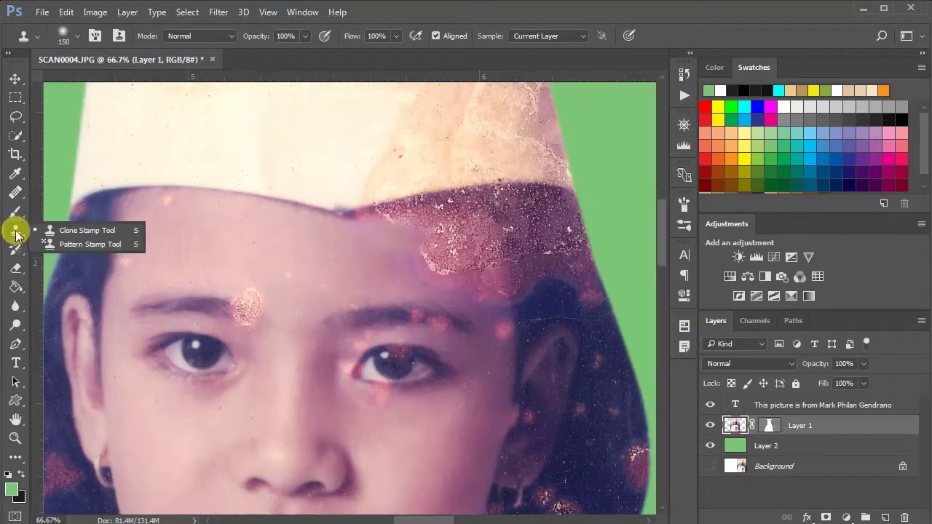
pyautogui.click(15, 192)
pyautogui.click(73, 207)
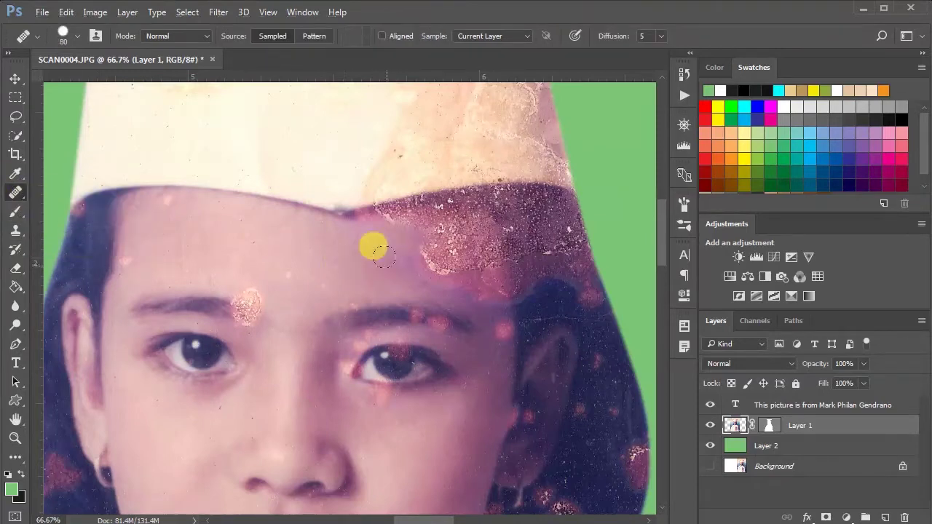
pyautogui.click(77, 36)
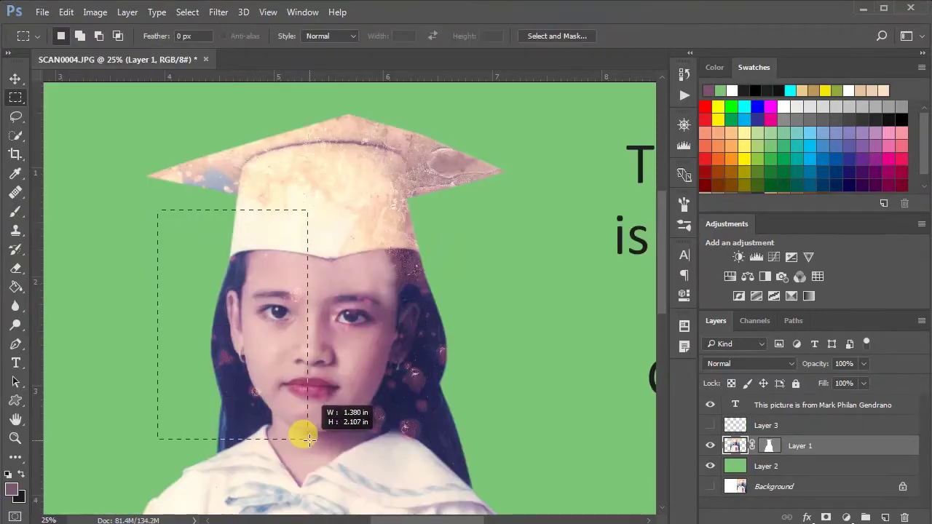
# - Copy an area of about 1.38 × 2.11 in around the undamaged face half to a new layer and flip it horizontally over the damaged half
pyautogui.moveTo(302, 430); pyautogui.dragTo(309, 441)
pyautogui.hotkey('ctrl', 'j')
pyautogui.hotkey('ctrl', 't')
pyautogui.rightClick(231, 321)
pyautogui.click(302, 504)
pyautogui.moveTo(242, 254); pyautogui.dragTo(403, 253)
# - Set the mirrored face layer's opacity to 86% and align it with the face, stretching its width to 116.43%
pyautogui.moveTo(814, 362); pyautogui.dragTo(794, 369)
pyautogui.hotkey('ctrl', '+')
pyautogui.moveTo(402, 383)
pyautogui.mouseDown()
pyautogui.moveTo(413, 396)
pyautogui.moveTo(383, 385)
pyautogui.moveTo(407, 398)
pyautogui.mouseUp()
pyautogui.scroll(-4, 437, 379)
pyautogui.moveTo(437, 321); pyautogui.dragTo(321, 302)
pyautogui.scroll(3, 364, 306)
pyautogui.moveTo(824, 370); pyautogui.dragTo(794, 378)
pyautogui.moveTo(589, 355); pyautogui.dragTo(636, 355)
pyautogui.scroll(-1, 704, 456)
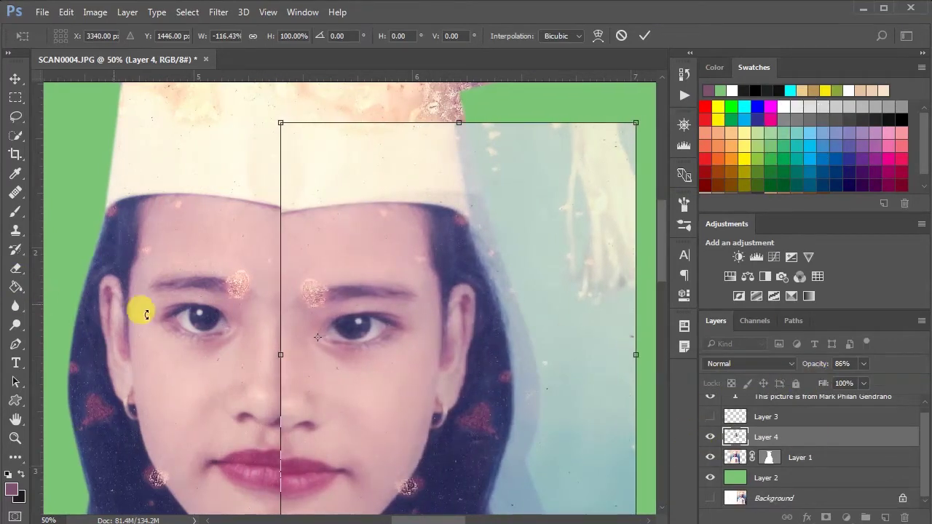
pyautogui.click(638, 37)
# - Erase the mirrored layer's surplus background, hair and cap around the face with a 300 px Eraser
pyautogui.press('e')
pyautogui.scroll(-4, 281, 298)
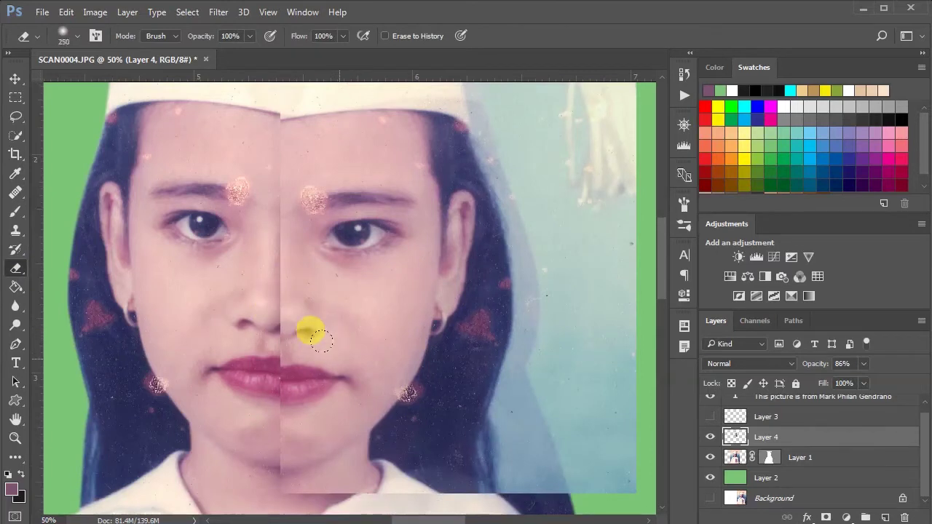
pyautogui.press(']')
pyautogui.scroll(5, 430, 378)
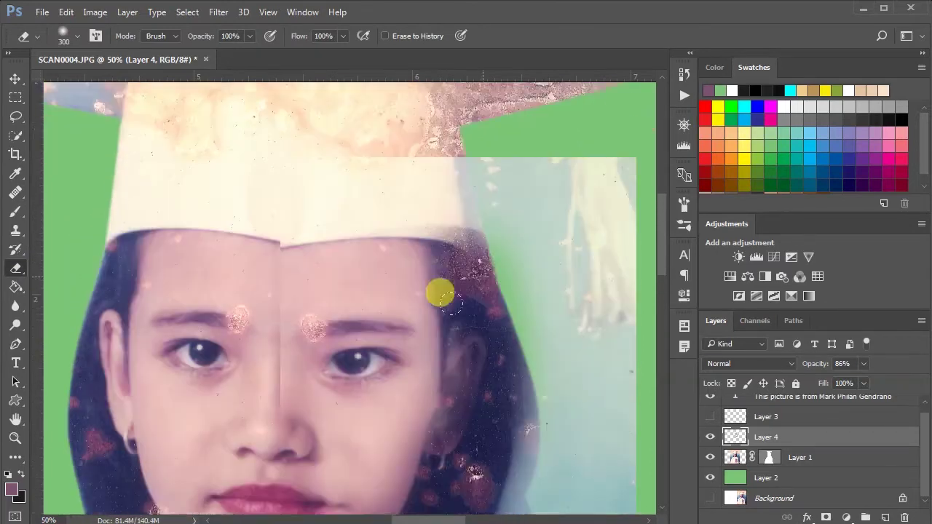
pyautogui.scroll(-9, 495, 226)
pyautogui.scroll(9, 321, 310)
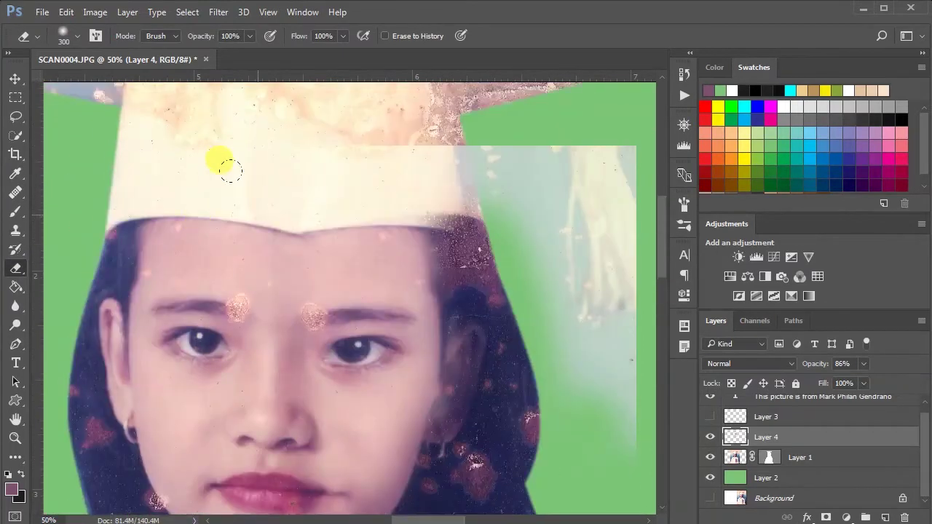
pyautogui.moveTo(230, 170)
pyautogui.mouseDown()
pyautogui.moveTo(515, 129)
pyautogui.moveTo(561, 92)
pyautogui.moveTo(548, 350)
pyautogui.moveTo(567, 367)
pyautogui.mouseUp()
pyautogui.scroll(-5, 452, 240)
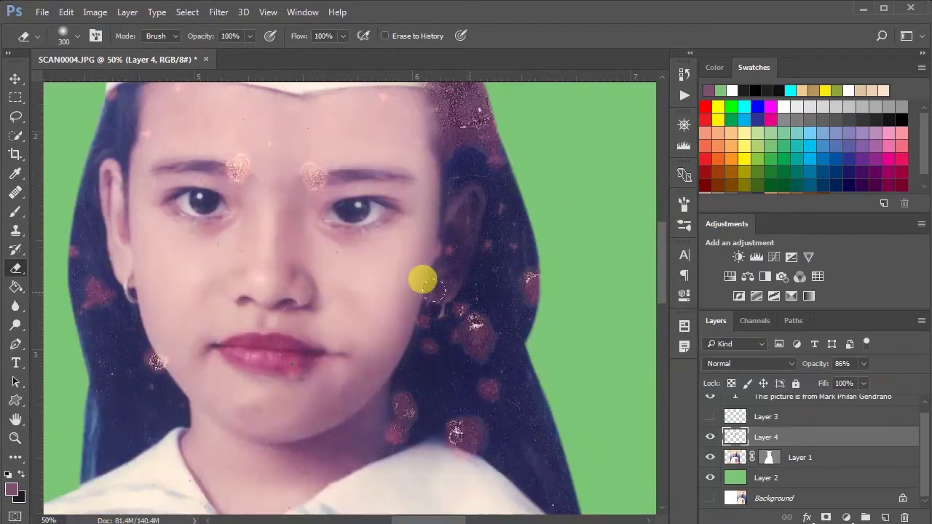
# - Erase the mirrored eye with a 125 px Eraser to reveal the original, and check the remaining patch by toggling Layer 1's visibility
pyautogui.scroll(3, 435, 259)
pyautogui.press('[')
pyautogui.press('[')
pyautogui.press('[')
pyautogui.press('[')
pyautogui.press('[')
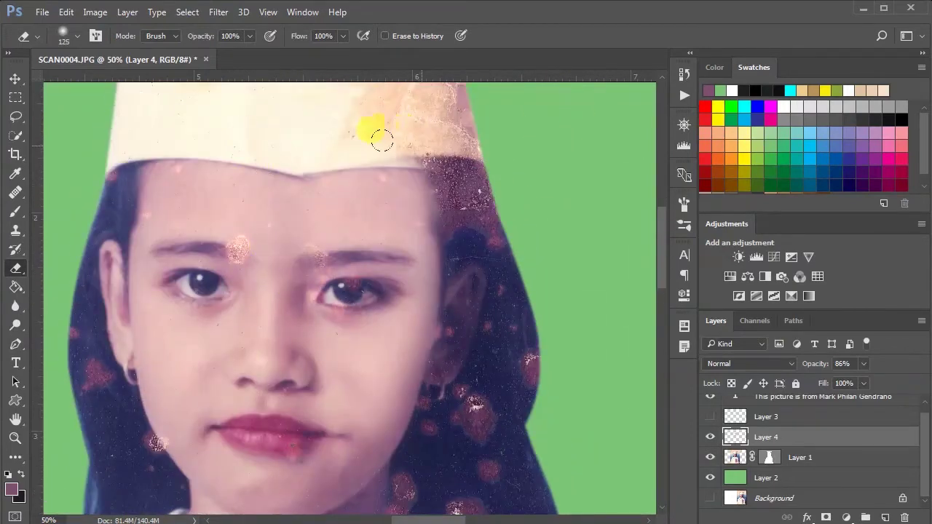
pyautogui.scroll(4, 416, 129)
pyautogui.click(710, 458)
pyautogui.click(710, 458)
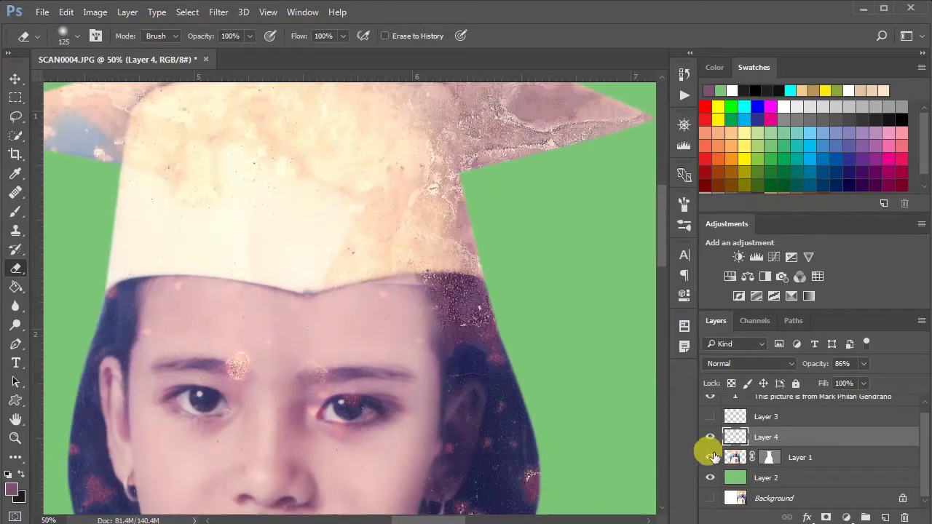
# - Erase the mirrored eyebrow with the Eraser at 80 px to bring back the original eyebrow
pyautogui.press('[')
pyautogui.press('[')
pyautogui.press('[')
pyautogui.scroll(-4, 306, 371)
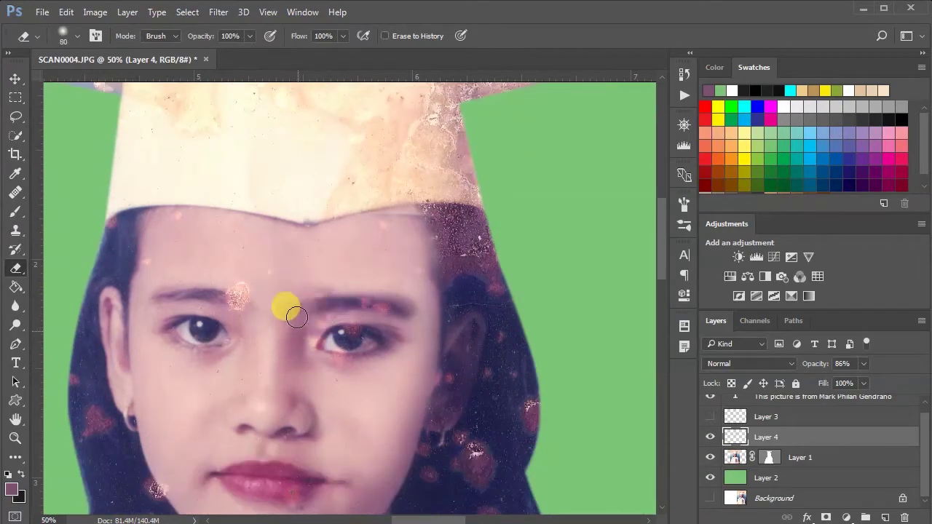
# - Erase the mirrored layer over the cheek and jaw with a 250 px Eraser to blend it into the face
pyautogui.press(']')
pyautogui.press(']')
pyautogui.press(']')
pyautogui.press(']')
pyautogui.press(']')
pyautogui.press(']')
pyautogui.press(']')
pyautogui.click(385, 390)
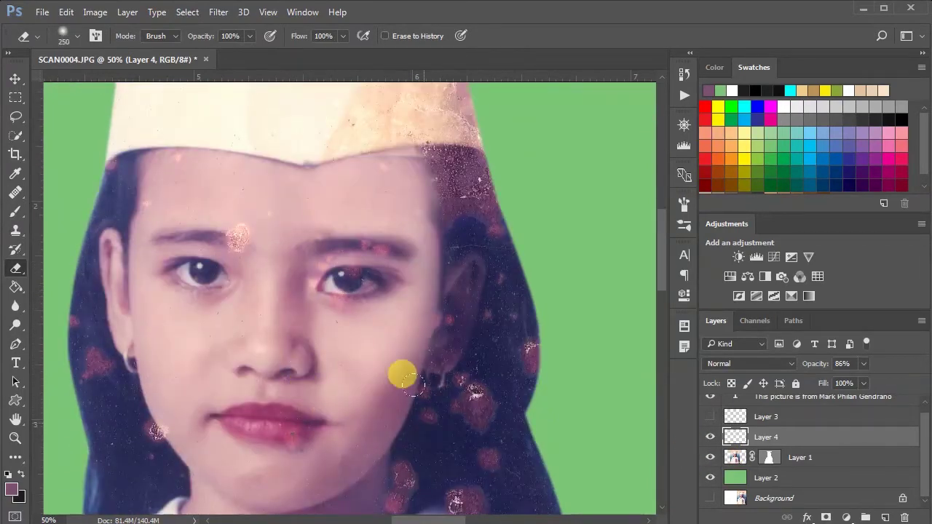
# - Erase the mirrored remnants along the cap brim, lower the layer's opacity to 54%, and compare it by toggling Layer 1's visibility
pyautogui.scroll(-1, 281, 458)
pyautogui.scroll(2, 236, 373)
pyautogui.moveTo(410, 138); pyautogui.dragTo(441, 166)
pyautogui.scroll(3, 210, 225)
pyautogui.scroll(-5, 210, 224)
pyautogui.click(709, 458)
pyautogui.click(710, 457)
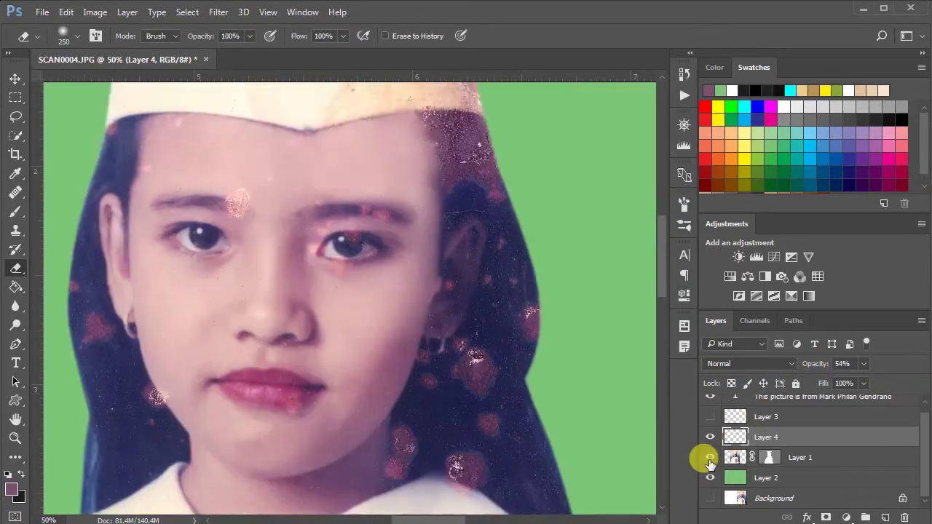
# - Show the Background layer and examine the blended face as a whole and up close
pyautogui.scroll(-2, 368, 354)
pyautogui.scroll(-3, 406, 391)
pyautogui.scroll(2, 406, 391)
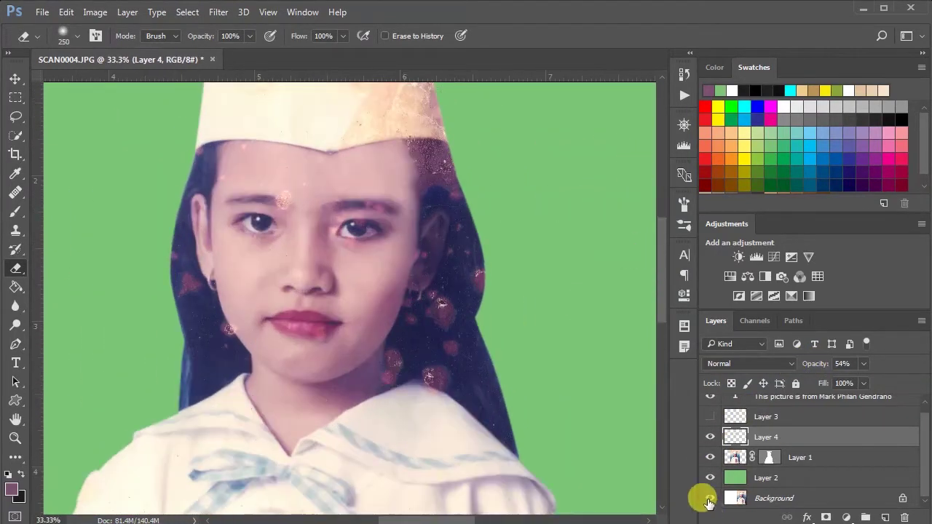
pyautogui.scroll(1, 351, 329)
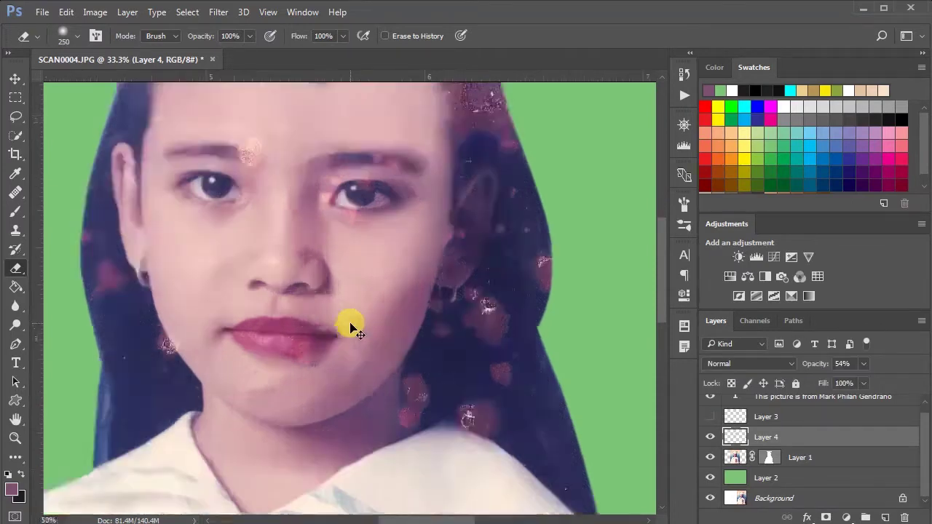
pyautogui.scroll(6, 351, 329)
# - Copy the undamaged hair and cap edge beside the left of the forehead from Layer 1 to a new layer
pyautogui.click(15, 192)
pyautogui.click(87, 184)
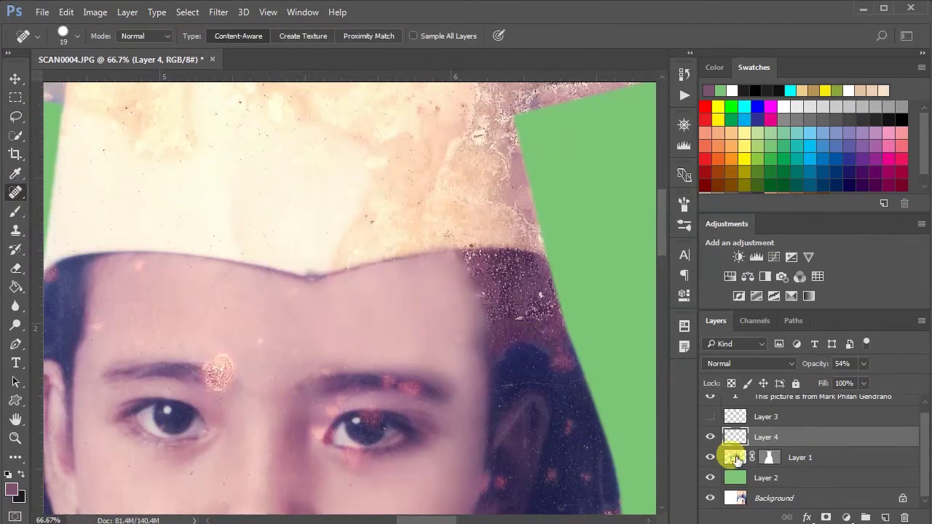
pyautogui.click(736, 460)
pyautogui.press('p')
pyautogui.press('b')
pyautogui.press('o')
pyautogui.press('b')
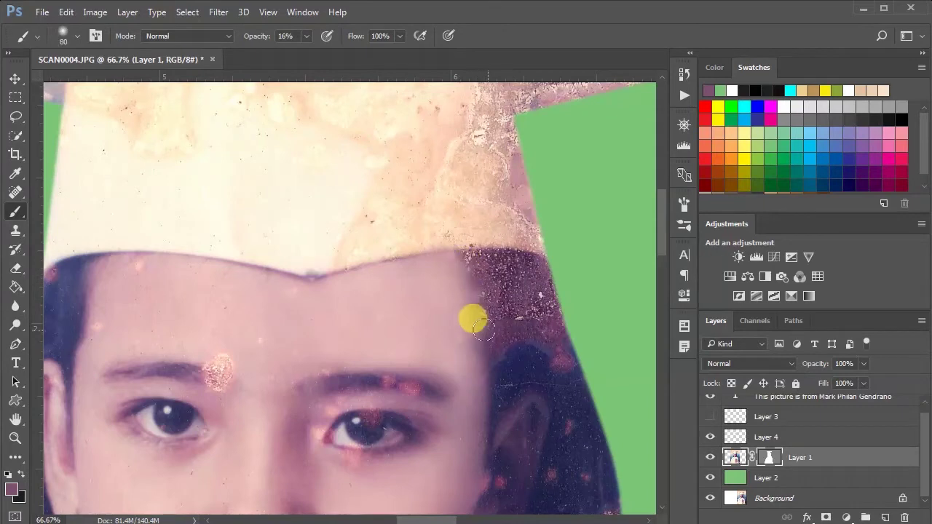
pyautogui.scroll(-3, 473, 313)
pyautogui.press('m')
pyautogui.moveTo(46, 95); pyautogui.dragTo(158, 263)
pyautogui.hotkey('ctrl', 'j')
# - Flip the copied hair patch horizontally and move it over the damaged hair on the right of the forehead
pyautogui.hotkey('ctrl', 't')
pyautogui.rightClick(101, 171)
pyautogui.click(146, 368)
pyautogui.moveTo(126, 141); pyautogui.dragTo(581, 140)
# - Lower the mirrored patch's opacity to 71% and stretch it to about 110% width and 118% height to match the brim and hairline
pyautogui.moveTo(821, 364); pyautogui.dragTo(799, 364)
pyautogui.moveTo(552, 139); pyautogui.dragTo(581, 148)
pyautogui.moveTo(556, 107); pyautogui.dragTo(557, 79)
pyautogui.moveTo(612, 176); pyautogui.dragTo(624, 176)
pyautogui.moveTo(565, 246); pyautogui.dragTo(562, 245)
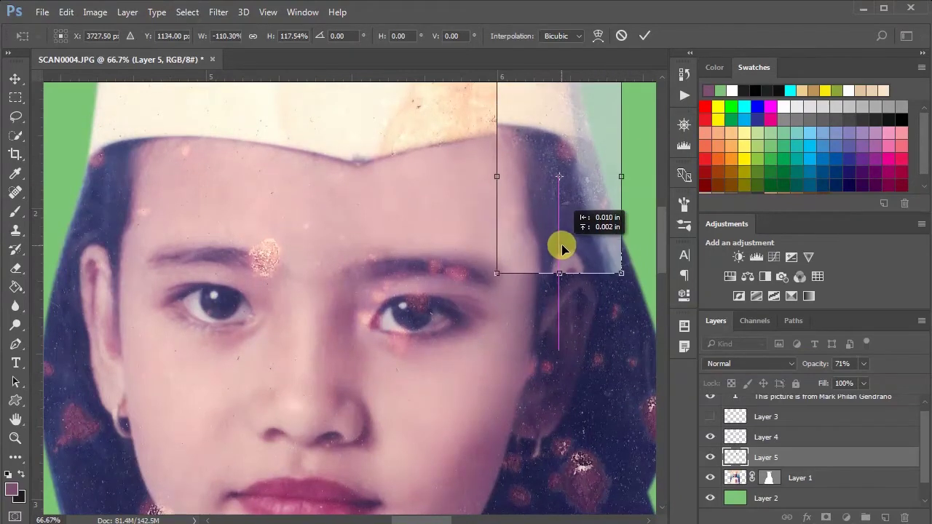
pyautogui.click(645, 35)
# - Erase the mirrored patch's excess over the cap, background and outer hair to blend it in, and compare it by toggling Layer 5's visibility
pyautogui.press('m')
pyautogui.scroll(3, 524, 396)
pyautogui.press('e')
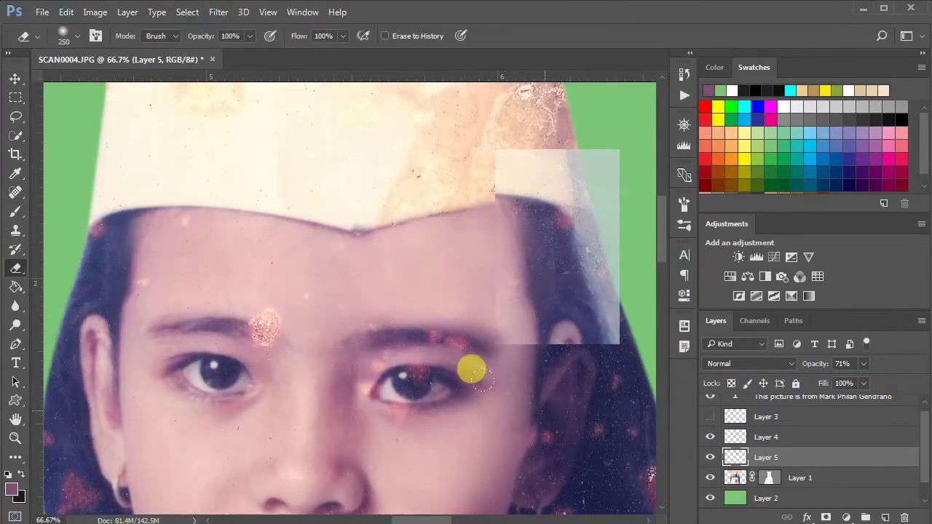
pyautogui.moveTo(597, 166); pyautogui.dragTo(437, 163)
pyautogui.moveTo(589, 199)
pyautogui.mouseDown()
pyautogui.moveTo(606, 306)
pyautogui.moveTo(554, 277)
pyautogui.moveTo(569, 285)
pyautogui.mouseUp()
pyautogui.scroll(-1, 484, 306)
pyautogui.scroll(-3, 469, 343)
pyautogui.scroll(4, 510, 335)
pyautogui.scroll(-1, 755, 484)
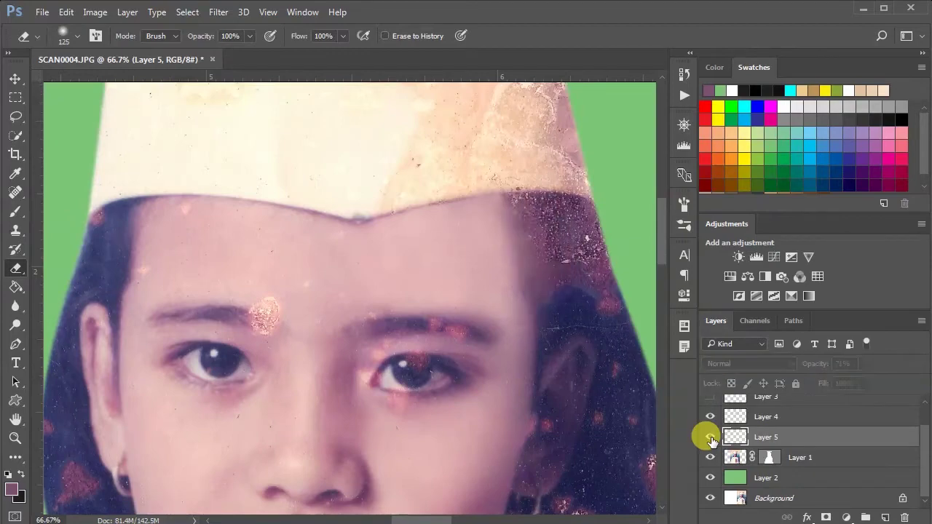
pyautogui.scroll(1, 736, 481)
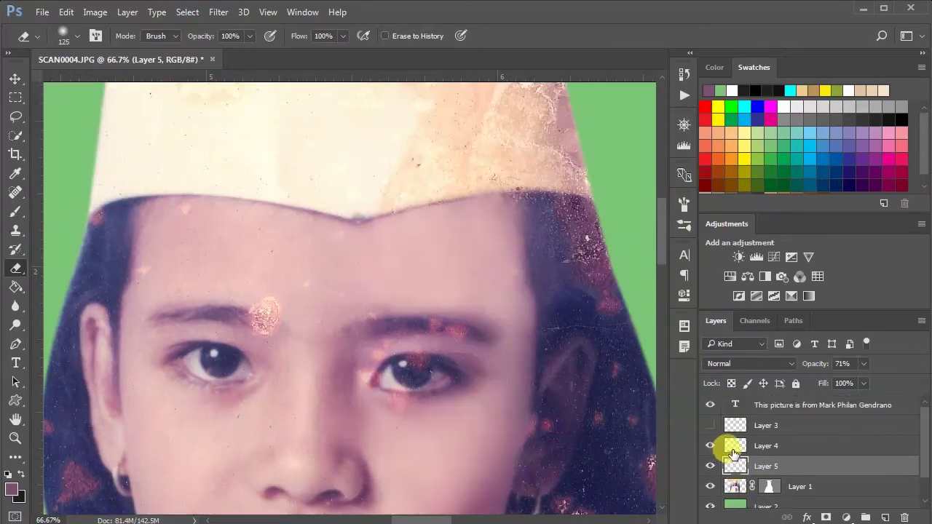
# - Merge the mirrored hair patch on Layer 5 with Layer 4
pyautogui.rightClick(737, 465)
pyautogui.rightClick(810, 478)
pyautogui.click(730, 300)
pyautogui.hotkey('ctrl', '-')
pyautogui.hotkey('ctrl', '-')
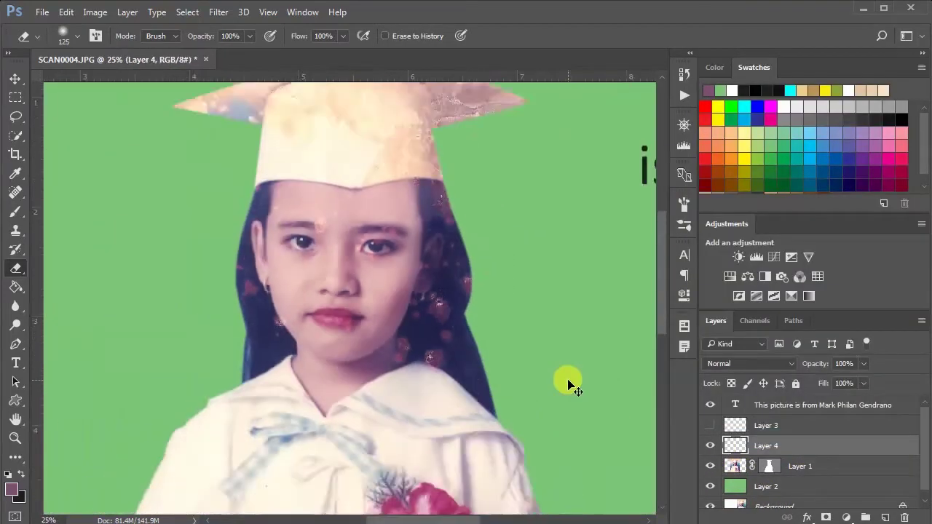
pyautogui.hotkey('ctrl', '+')
pyautogui.hotkey('ctrl', '-')
# - Heal the dark speck and crack in the lower lip's red stain on Layer 1 with the Spot Healing Brush at 19 px
pyautogui.scroll(4, 568, 381)
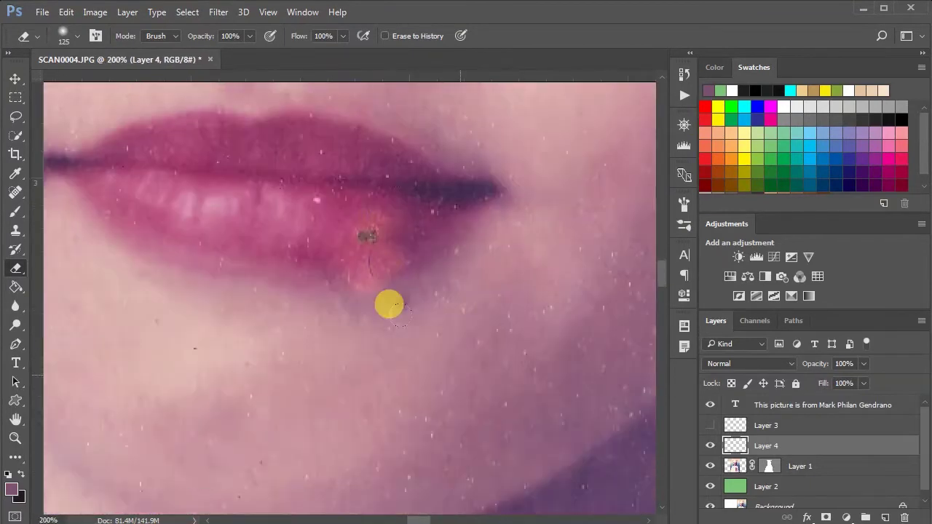
pyautogui.press('s')
pyautogui.click(16, 193)
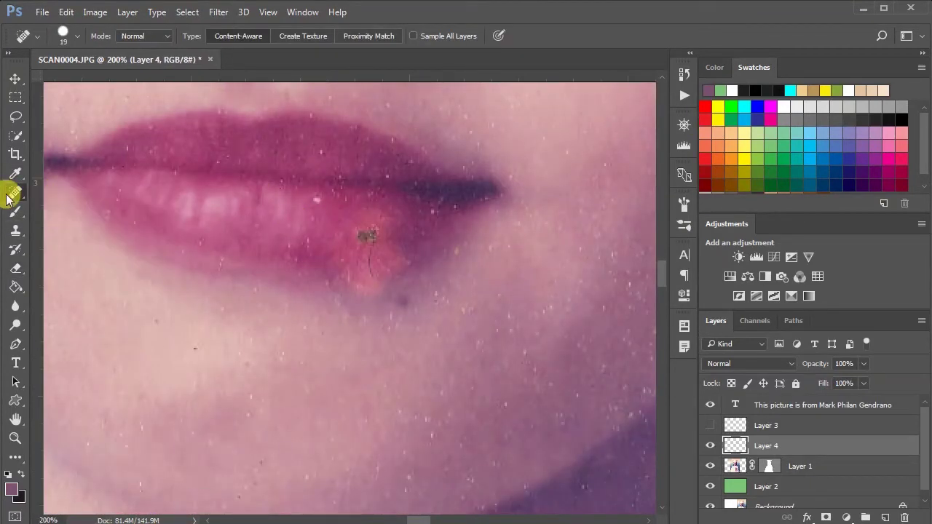
pyautogui.click(732, 466)
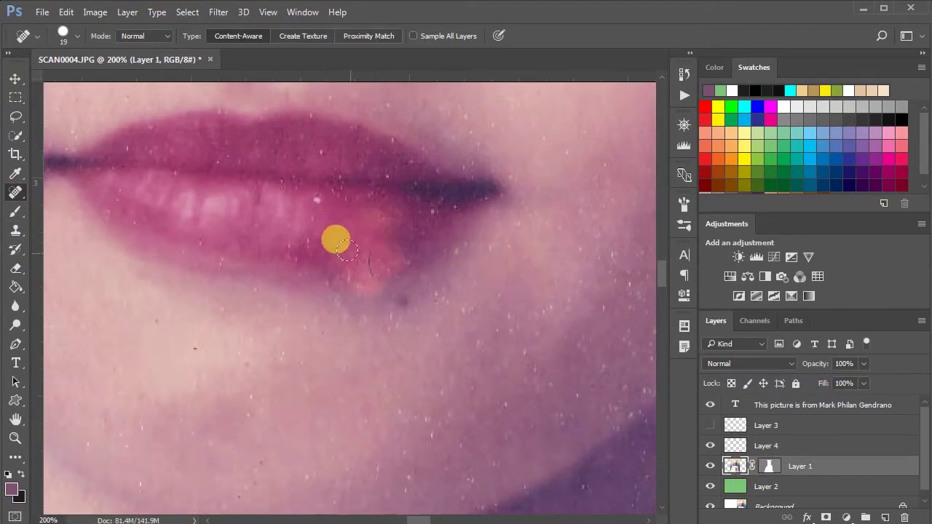
pyautogui.moveTo(387, 246); pyautogui.dragTo(425, 252)
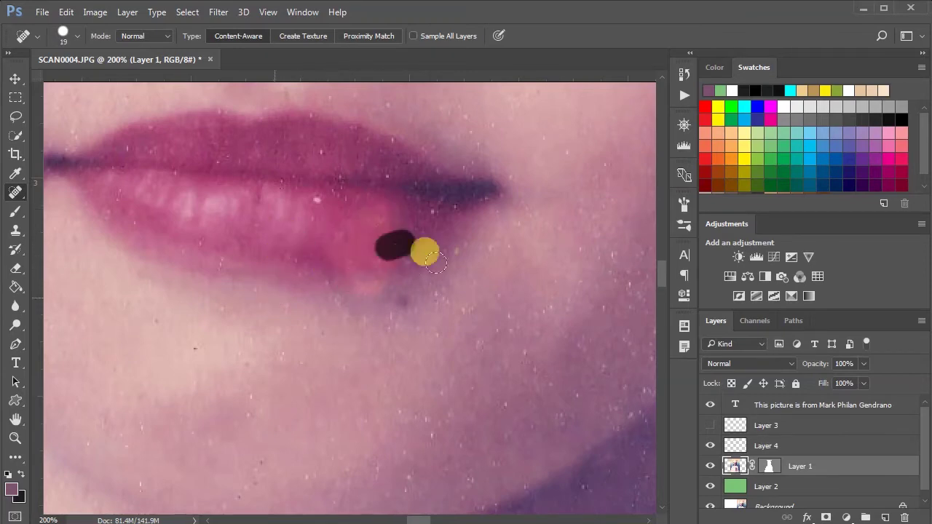
pyautogui.scroll(2, 364, 328)
pyautogui.moveTo(419, 520); pyautogui.dragTo(415, 520)
# - Darken the red stain on the lower lip with the Burn tool at 65 px, Midtones, 50% exposure
pyautogui.click(15, 325)
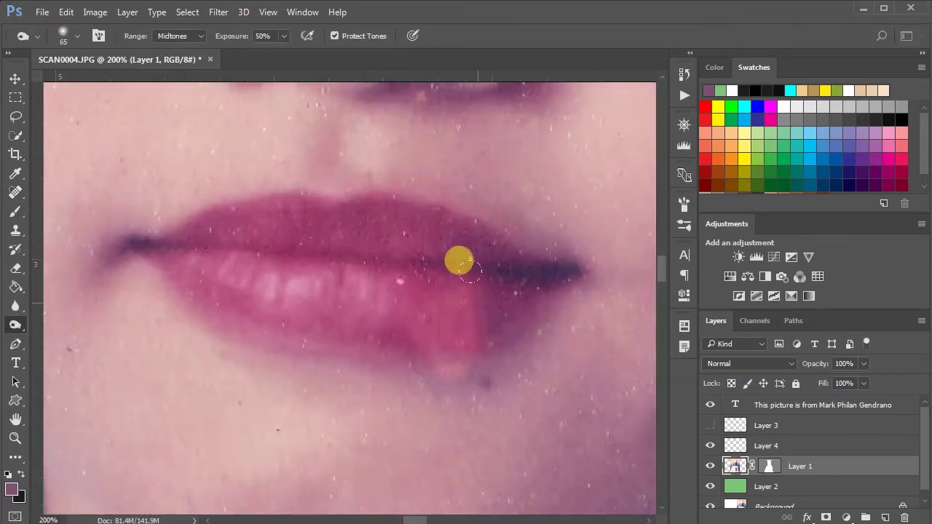
pyautogui.moveTo(454, 295); pyautogui.dragTo(438, 326)
pyautogui.press('p')
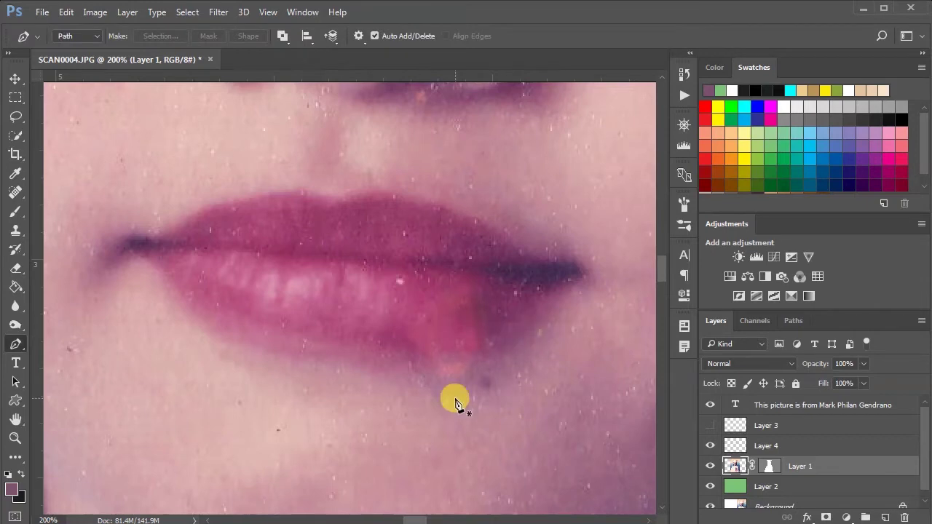
# - Clone nearby skin over the stain along the lower lip's edge with the Clone Stamp at 40 px and 31% opacity
pyautogui.press('s')
pyautogui.keyDown('alt'); pyautogui.click(454, 426); pyautogui.keyUp('alt')
pyautogui.moveTo(447, 375)
pyautogui.mouseDown()
pyautogui.moveTo(433, 354)
pyautogui.moveTo(417, 354)
pyautogui.mouseUp()
pyautogui.keyDown('alt'); pyautogui.click(421, 432); pyautogui.keyUp('alt')
pyautogui.keyDown('alt'); pyautogui.click(443, 458); pyautogui.keyUp('alt')
pyautogui.moveTo(501, 362); pyautogui.dragTo(466, 352)
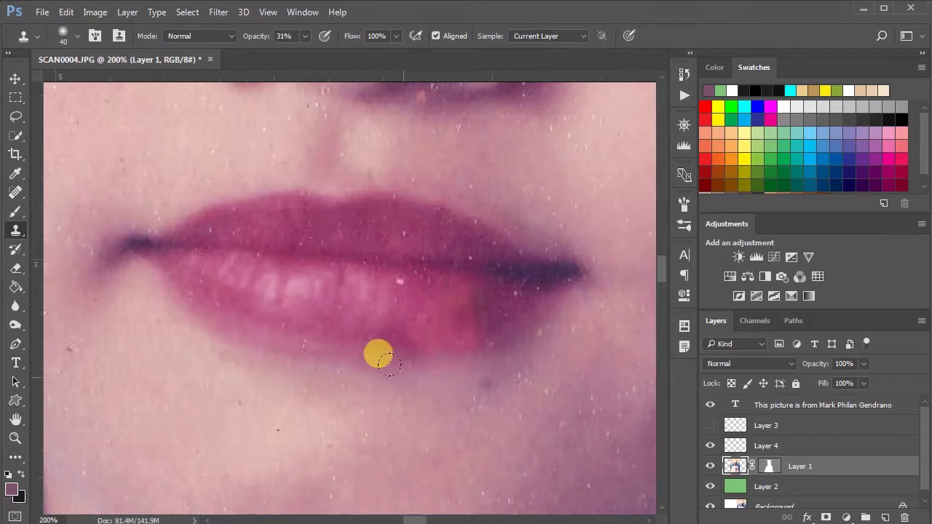
pyautogui.keyDown('alt'); pyautogui.click(505, 429); pyautogui.keyUp('alt')
pyautogui.moveTo(470, 340); pyautogui.dragTo(534, 325)
pyautogui.scroll(-3, 510, 492)
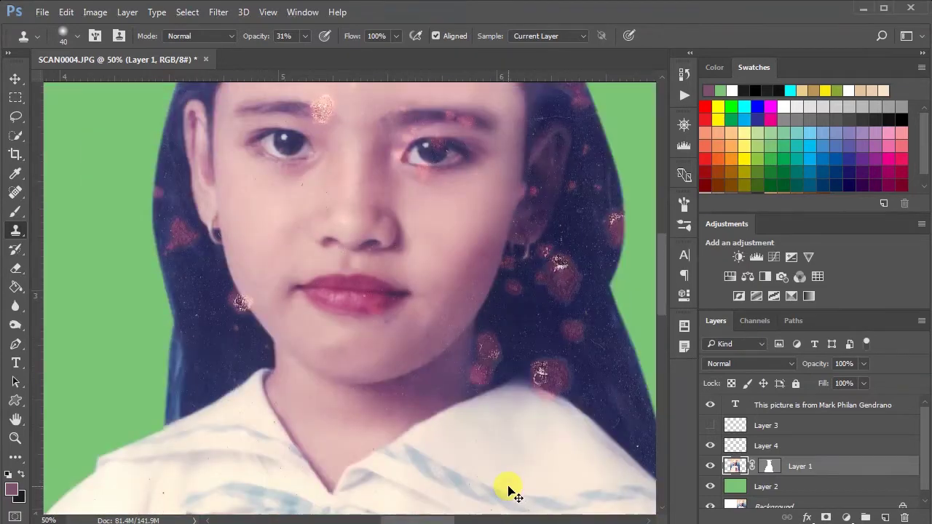
pyautogui.scroll(3, 509, 487)
pyautogui.scroll(2, 495, 473)
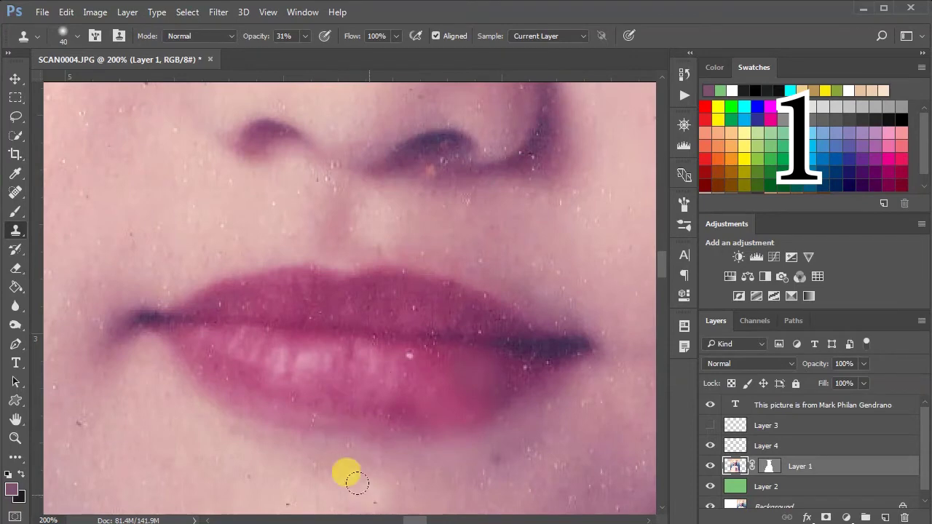
# - Draw a closed Pen path along the right part of the lower lip's edge, enclosing the skin beneath it
pyautogui.hotkey('ctrl', '-')
pyautogui.hotkey('ctrl', '-')
pyautogui.hotkey('ctrl', '-')
pyautogui.hotkey('ctrl', '-')
pyautogui.scroll(4, 393, 474)
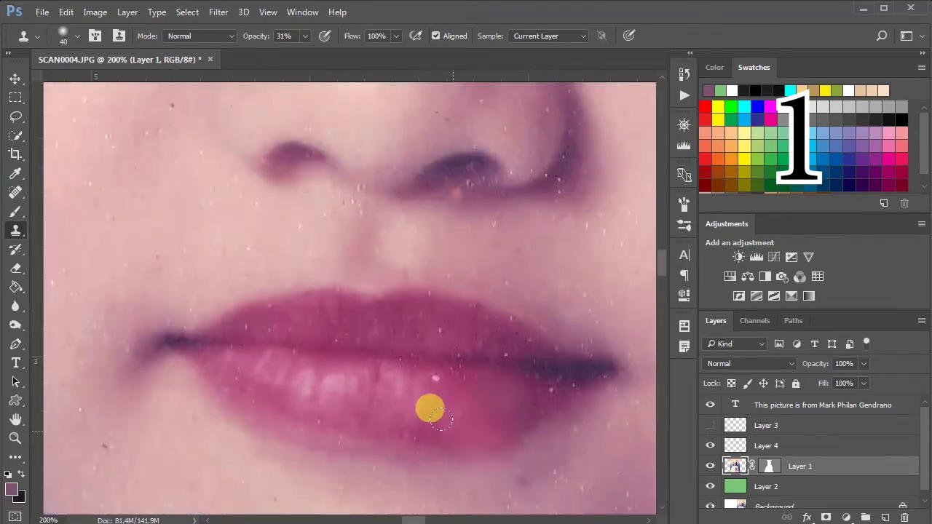
pyautogui.scroll(-1, 507, 339)
pyautogui.press('p')
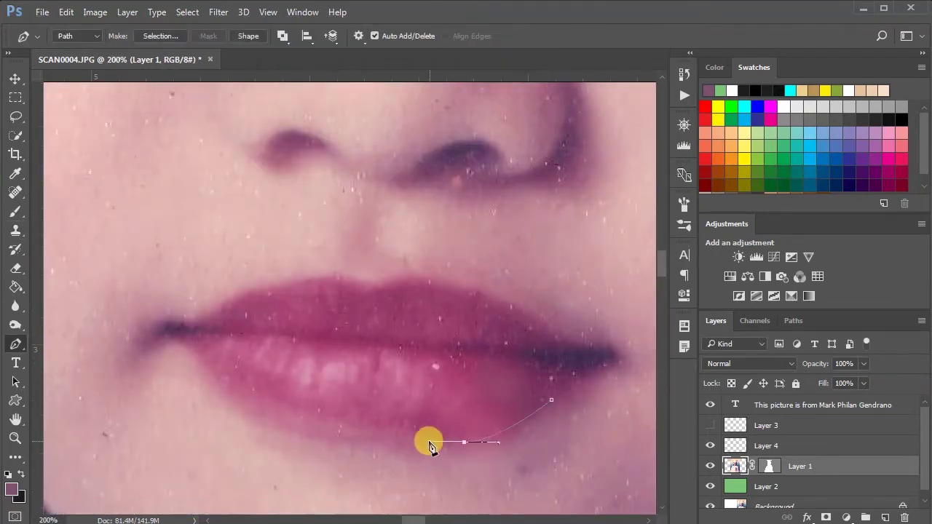
pyautogui.click(385, 473)
pyautogui.click(539, 483)
pyautogui.moveTo(609, 447); pyautogui.dragTo(608, 426)
pyautogui.click(551, 400)
# - Turn the path below the lower lip into a new selection with a 3.1 px feather radius
pyautogui.rightClick(571, 442)
pyautogui.click(619, 138)
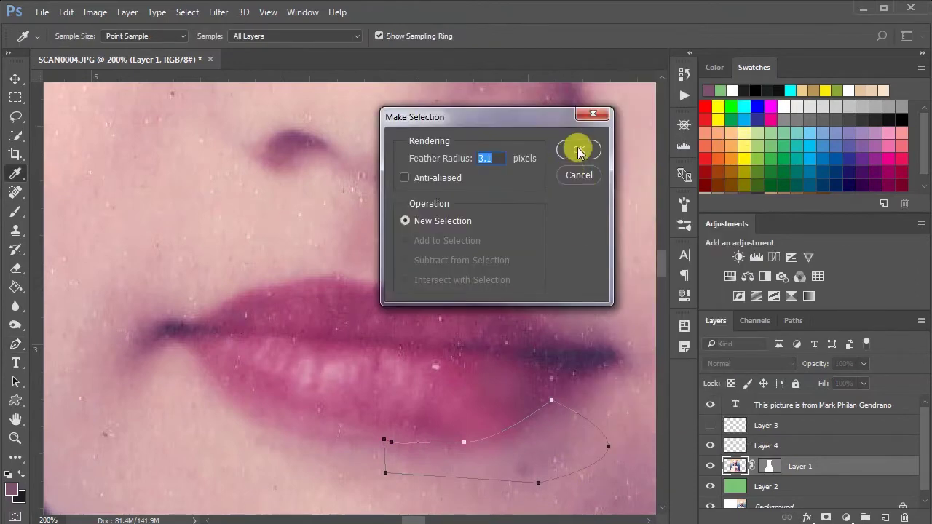
pyautogui.click(576, 173)
pyautogui.hotkey('alt', '[')
pyautogui.rightClick(611, 370)
pyautogui.click(645, 211)
pyautogui.click(573, 155)
# - Clone clean skin up to the lip edge inside the selection with the Clone Stamp, and deselect
pyautogui.hotkey('alt', ']')
pyautogui.press('s')
pyautogui.keyDown('alt'); pyautogui.click(516, 453); pyautogui.keyUp('alt')
pyautogui.moveTo(520, 420); pyautogui.dragTo(509, 408)
pyautogui.hotkey('ctrl', 'd')
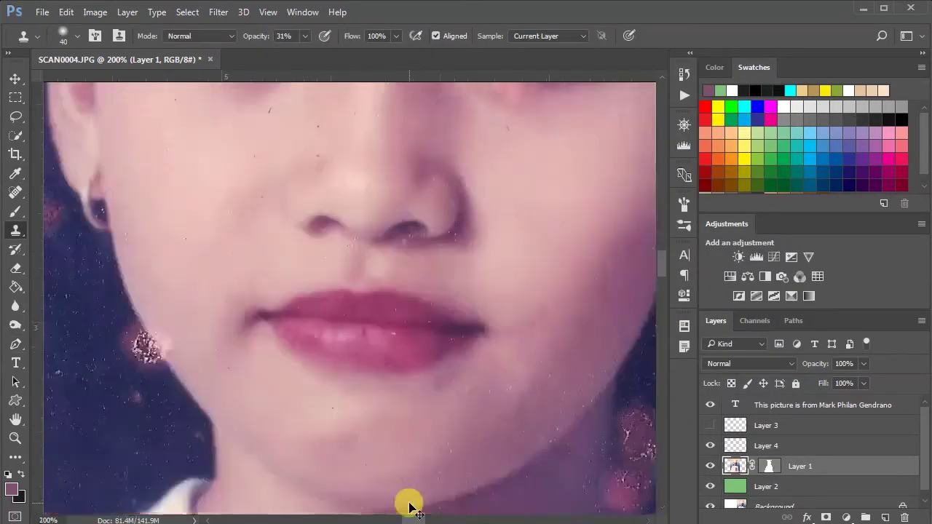
# - Darken the pale right part of the lower lip with the Burn tool at 45 px and 50% exposure
pyautogui.hotkey('ctrl', '-')
pyautogui.hotkey('ctrl', '-')
pyautogui.hotkey('ctrl', '-')
pyautogui.hotkey('ctrl', '+')
pyautogui.hotkey('ctrl', '+')
pyautogui.hotkey('ctrl', '+')
pyautogui.hotkey('ctrl', '+')
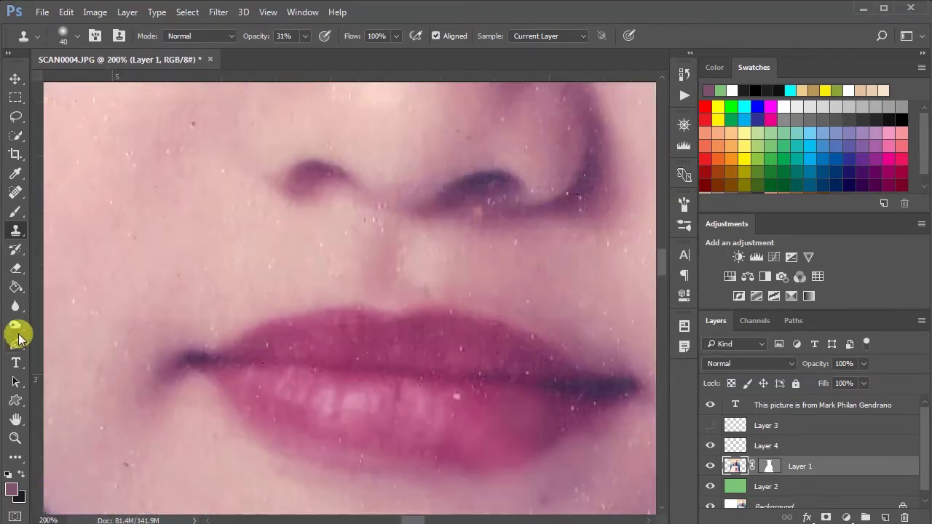
pyautogui.click(15, 325)
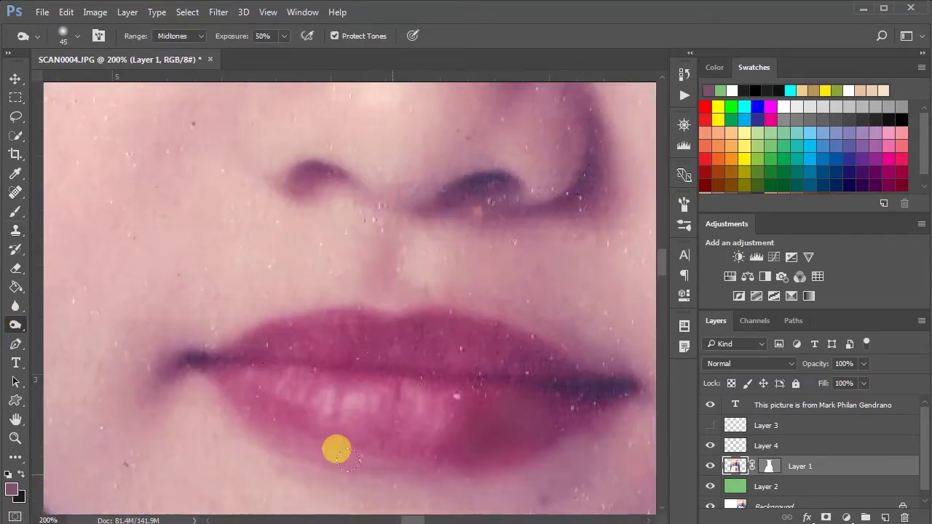
# - Examine the darkened lower lip in the context of the whole face and up close
pyautogui.hotkey('ctrl', '-')
pyautogui.hotkey('ctrl', '-')
pyautogui.hotkey('ctrl', '-')
pyautogui.hotkey('ctrl', '-')
pyautogui.hotkey('ctrl', '+')
pyautogui.hotkey('ctrl', '+')
pyautogui.hotkey('ctrl', '+')
pyautogui.hotkey('ctrl', '+')
pyautogui.hotkey('ctrl', '-')
pyautogui.hotkey('ctrl', '+')
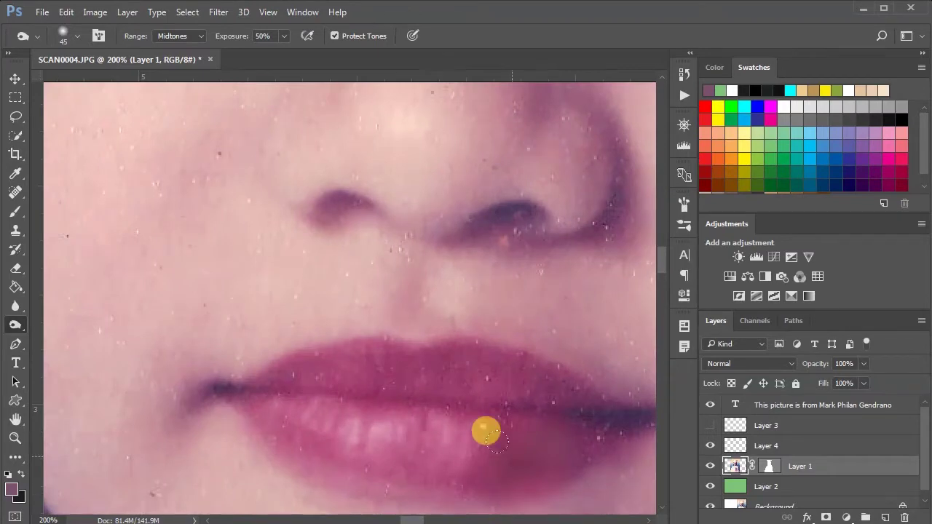
# - Paint sampled lip colours over the discoloured right part of the lower lip with a 50 to 60 px Brush at 44% opacity
pyautogui.press('i')
pyautogui.scroll(-2, 510, 415)
pyautogui.click(522, 403)
pyautogui.press('b')
pyautogui.scroll(-2, 509, 365)
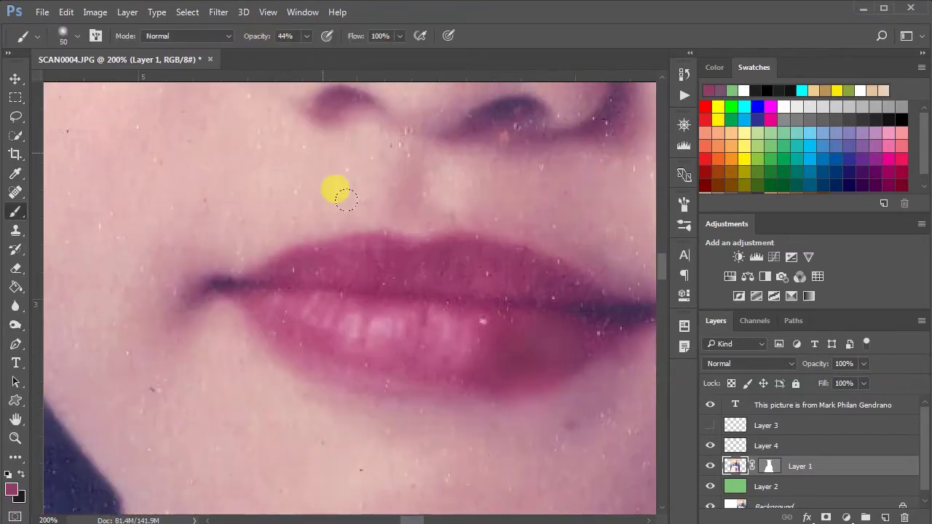
pyautogui.keyDown('alt'); pyautogui.click(485, 332); pyautogui.keyUp('alt')
pyautogui.scroll(1, 397, 472)
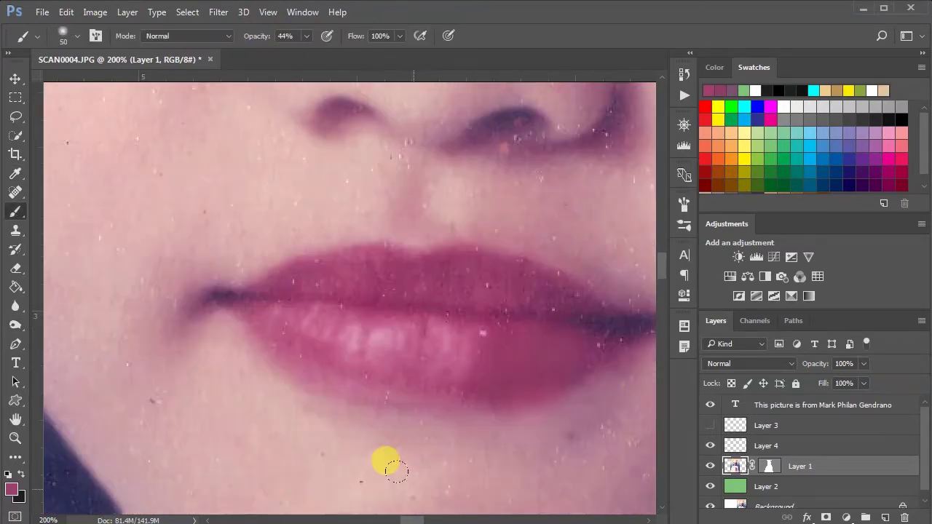
pyautogui.press('s')
pyautogui.keyDown('alt'); pyautogui.click(343, 340); pyautogui.keyUp('alt')
pyautogui.press('b')
pyautogui.press(']')
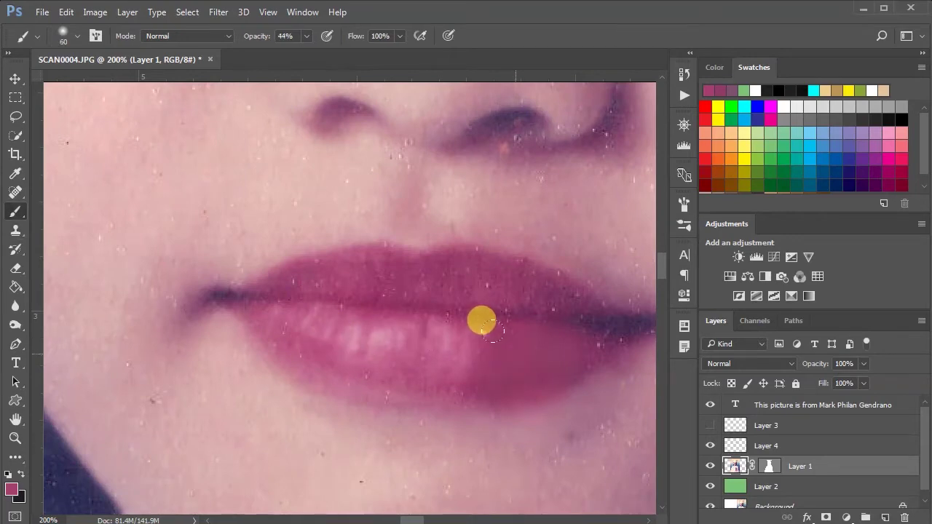
# - Clone the left lip's texture onto the painted part of the lower lip with the Clone Stamp at 60 px and 31% opacity
pyautogui.press('s')
pyautogui.hotkey('alt', 's')
pyautogui.keyDown('alt'); pyautogui.click(345, 332); pyautogui.keyUp('alt')
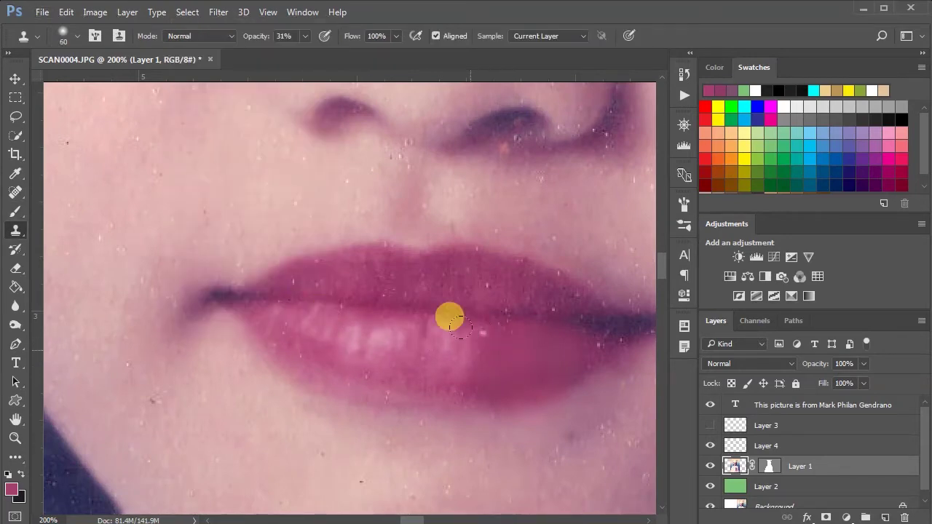
pyautogui.moveTo(481, 334); pyautogui.dragTo(516, 364)
pyautogui.hotkey('ctrl', '-')
pyautogui.hotkey('ctrl', '-')
pyautogui.hotkey('ctrl', '-')
pyautogui.hotkey('ctrl', '-')
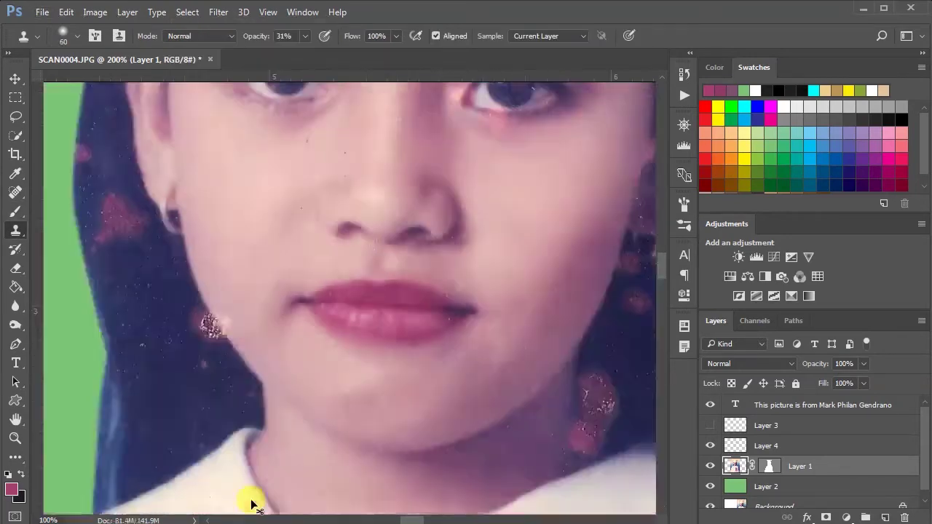
# - Clone clean dark hair over the red stains in the hair on the left side of the face
pyautogui.hotkey('ctrl', '+')
pyautogui.hotkey('ctrl', '+')
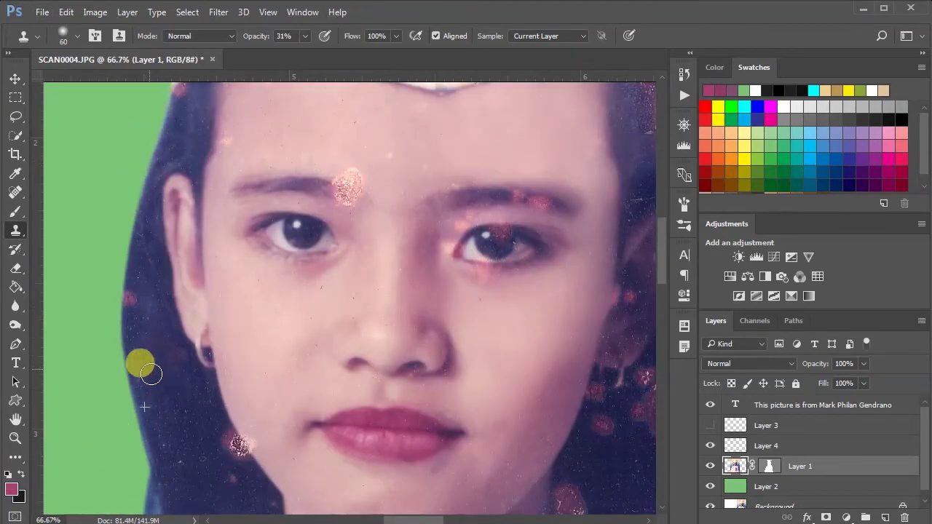
pyautogui.scroll(5, 176, 357)
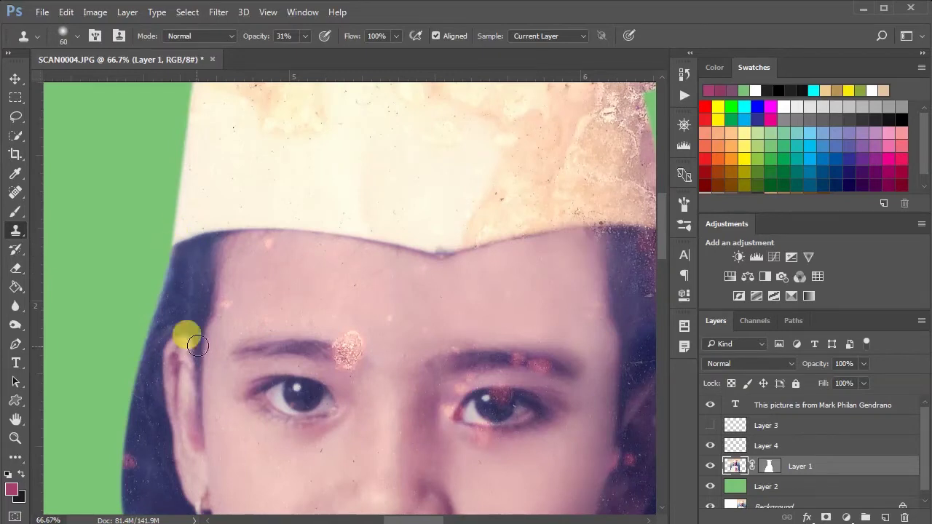
pyautogui.scroll(-5, 168, 322)
pyautogui.scroll(-3, 168, 313)
pyautogui.scroll(3, 219, 306)
pyautogui.scroll(4, 321, 317)
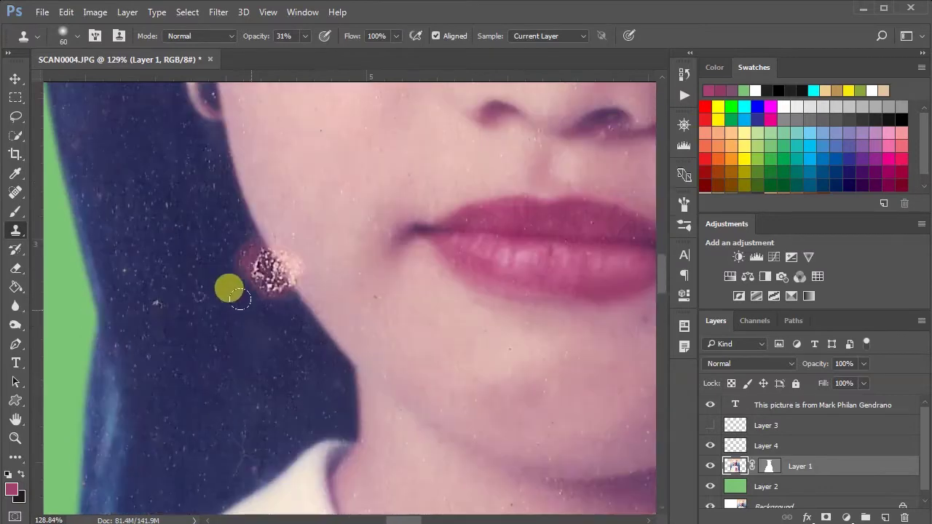
# - Clone hair and cheek skin over the speckled stain on the left jawline with the Clone Stamp at 60 px to restore its edge
pyautogui.moveTo(275, 322)
pyautogui.mouseDown()
pyautogui.moveTo(311, 371)
pyautogui.moveTo(254, 300)
pyautogui.mouseUp()
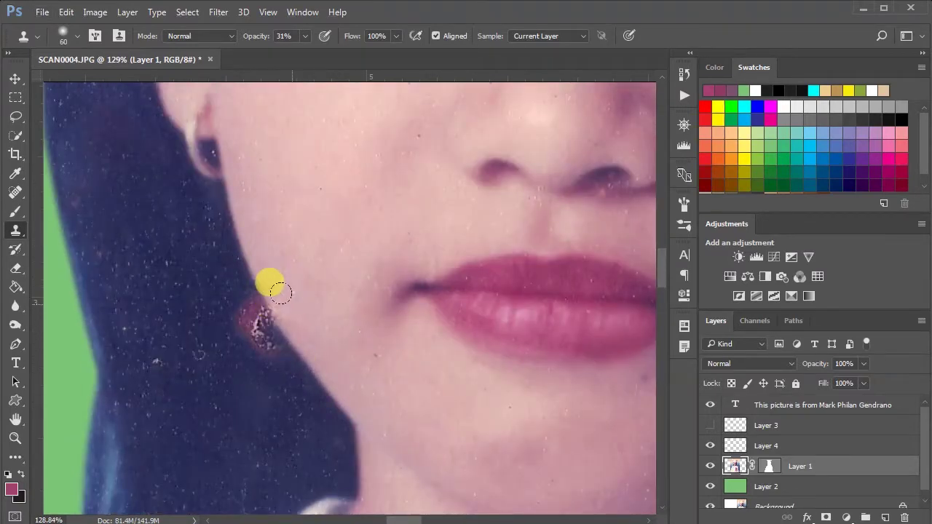
pyautogui.moveTo(281, 296)
pyautogui.mouseDown()
pyautogui.moveTo(221, 284)
pyautogui.moveTo(238, 322)
pyautogui.moveTo(221, 298)
pyautogui.moveTo(230, 327)
pyautogui.moveTo(252, 340)
pyautogui.moveTo(241, 321)
pyautogui.moveTo(245, 341)
pyautogui.moveTo(234, 301)
pyautogui.mouseUp()
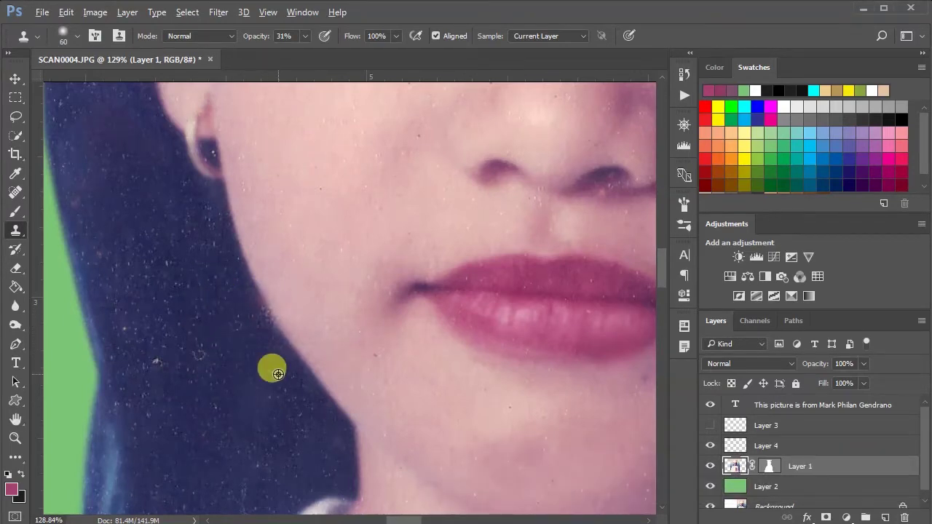
pyautogui.scroll(-4, 227, 421)
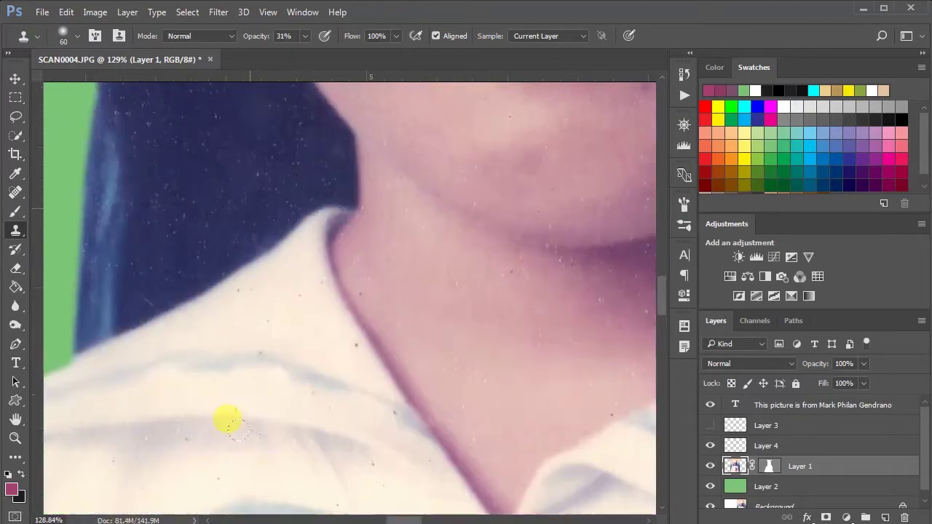
# - Examine the retouched hair, jaw and collar in the whole portrait and up close
pyautogui.hotkey('ctrl', '-')
pyautogui.hotkey('ctrl', '-')
pyautogui.hotkey('ctrl', '-')
pyautogui.hotkey('ctrl', '-')
pyautogui.hotkey('ctrl', '-')
pyautogui.hotkey('ctrl', '+')
pyautogui.hotkey('ctrl', '+')
pyautogui.hotkey('ctrl', '+')
pyautogui.hotkey('ctrl', '+')
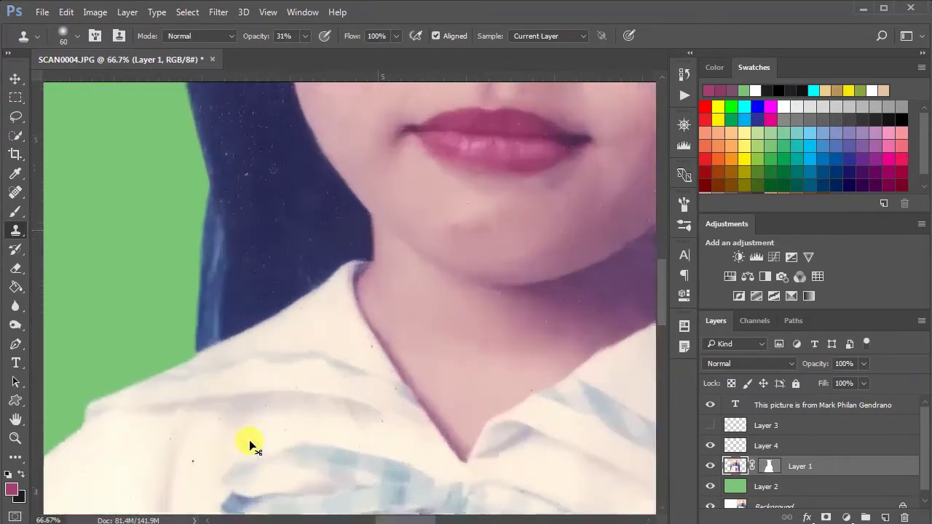
# - Clone clean dark hair over the large red stain and its small neighbours beside the right jaw, raising the 60 px Clone Stamp's opacity to 57%
pyautogui.moveTo(392, 519); pyautogui.dragTo(439, 519)
pyautogui.scroll(4, 306, 427)
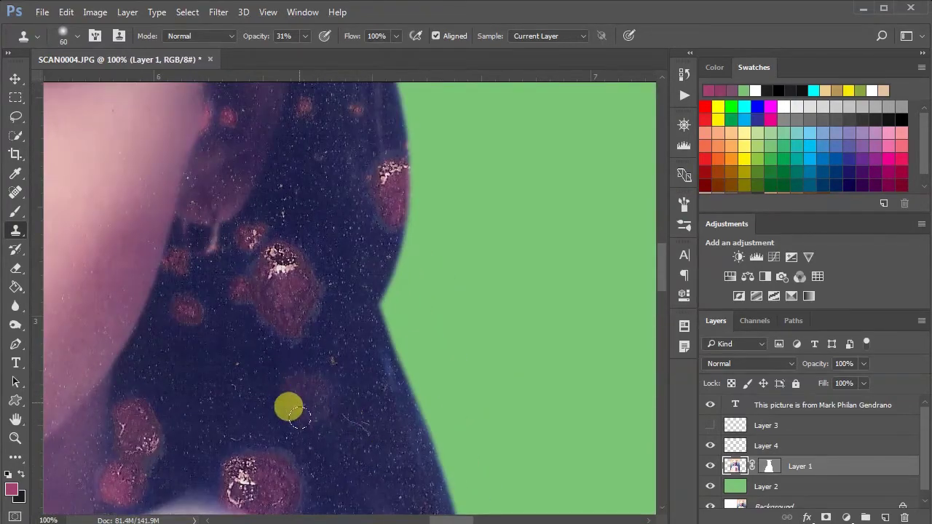
pyautogui.scroll(3, 284, 394)
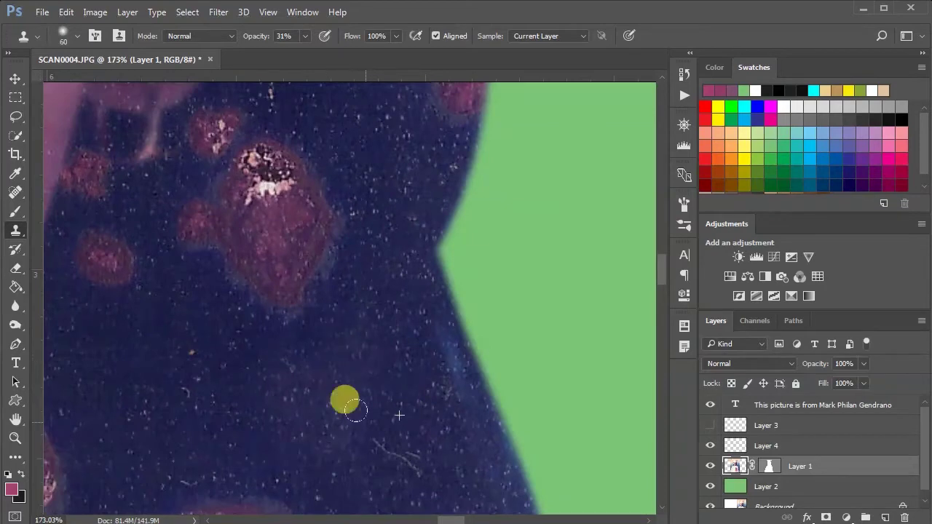
pyautogui.scroll(-1, 343, 396)
pyautogui.scroll(2, 233, 351)
pyautogui.scroll(3, 58, 322)
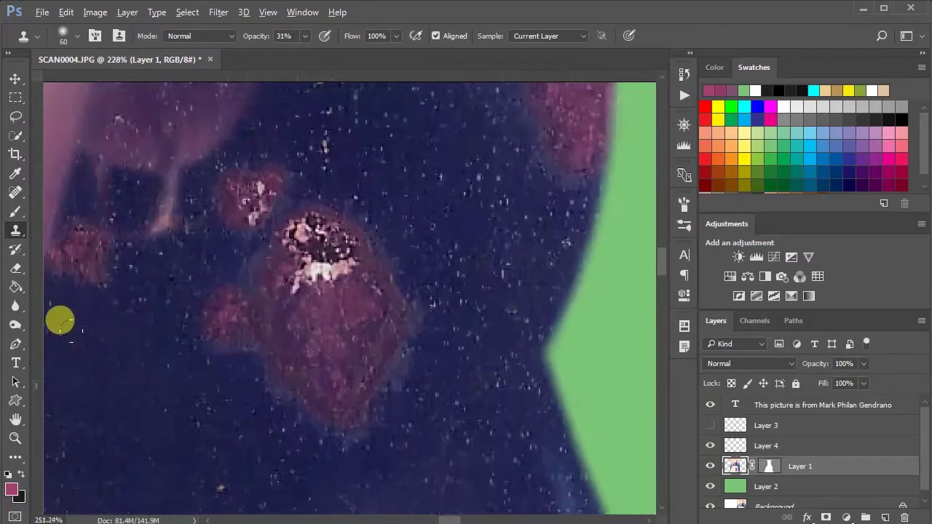
pyautogui.scroll(-1, 255, 274)
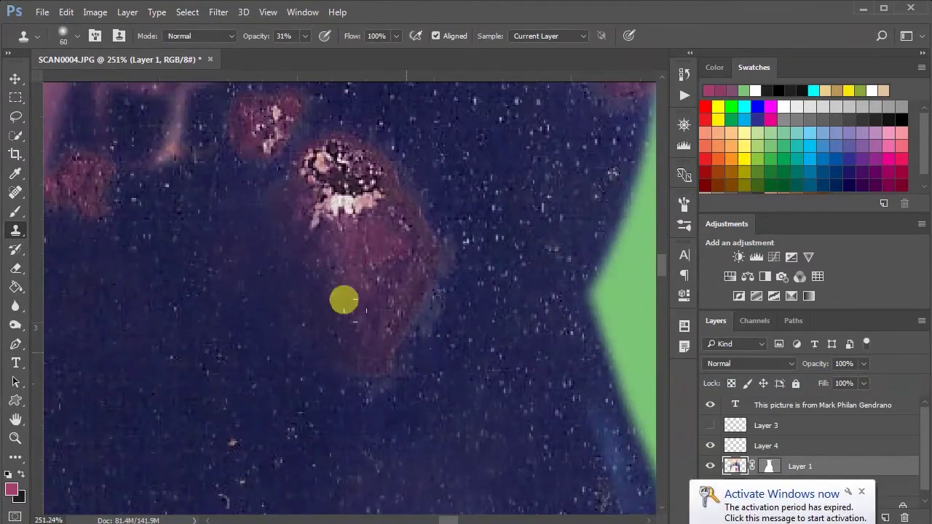
pyautogui.scroll(2, 375, 328)
pyautogui.moveTo(342, 291); pyautogui.dragTo(327, 349)
pyautogui.moveTo(442, 266)
pyautogui.mouseDown()
pyautogui.moveTo(449, 153)
pyautogui.moveTo(477, 137)
pyautogui.mouseUp()
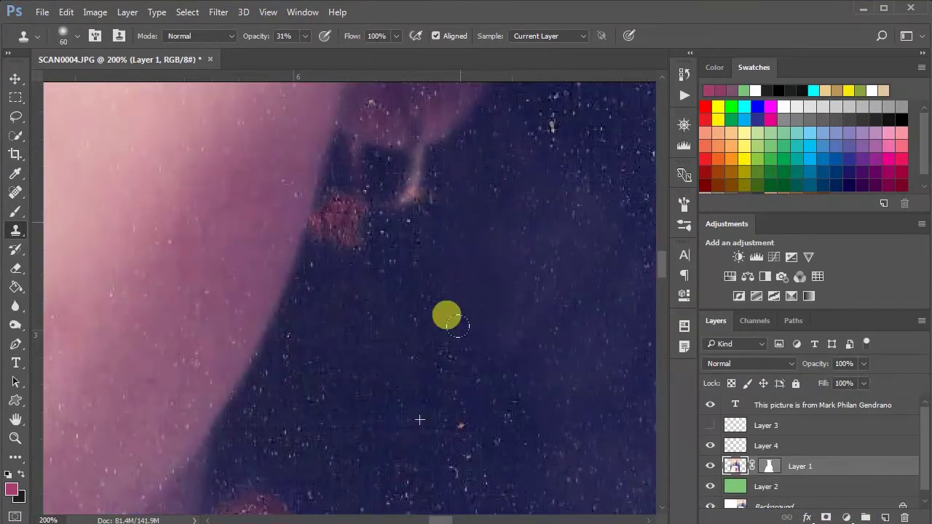
pyautogui.click(500, 350)
pyautogui.hotkey('ctrl', '-')
pyautogui.hotkey('ctrl', '-')
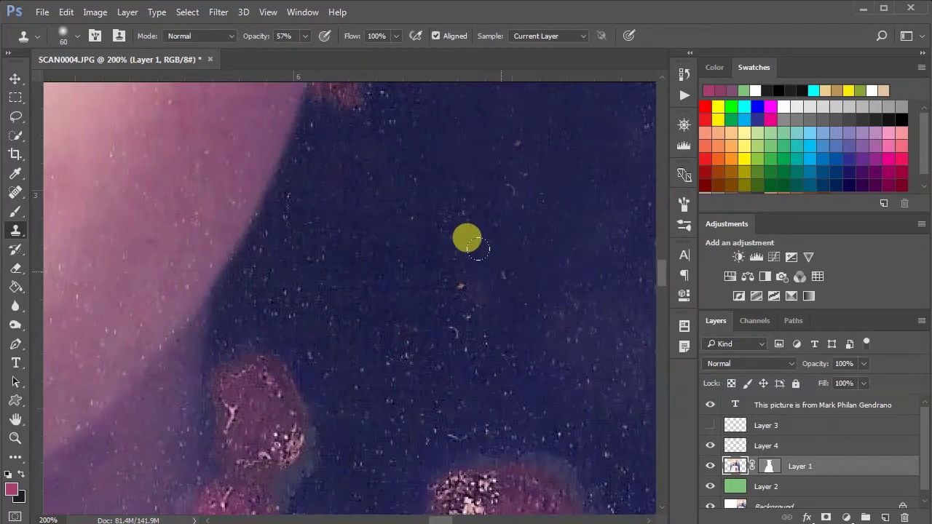
pyautogui.click(15, 325)
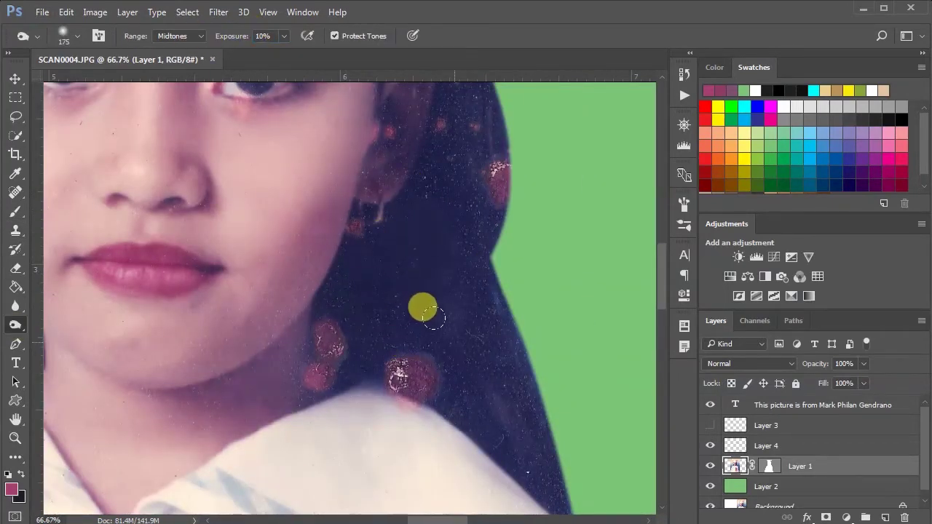
pyautogui.scroll(-2, 425, 327)
pyautogui.hotkey('ctrl', '-')
pyautogui.hotkey('ctrl', '-')
pyautogui.hotkey('ctrl', '-')
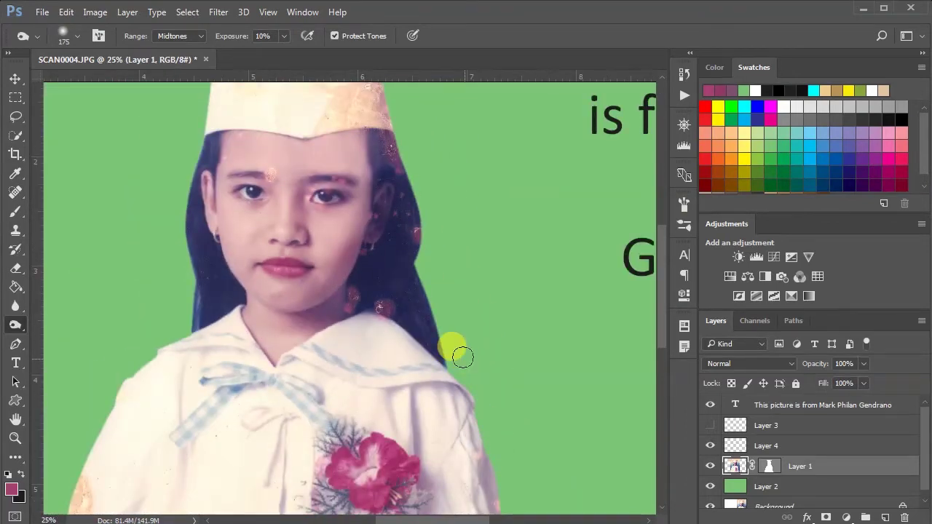
pyautogui.hotkey('ctrl', '+')
pyautogui.hotkey('ctrl', '+')
pyautogui.hotkey('ctrl', '+')
pyautogui.hotkey('ctrl', '+')
pyautogui.hotkey('ctrl', '+')
pyautogui.scroll(2, 376, 271)
pyautogui.press('[')
pyautogui.press('[')
pyautogui.press('[')
pyautogui.press('[')
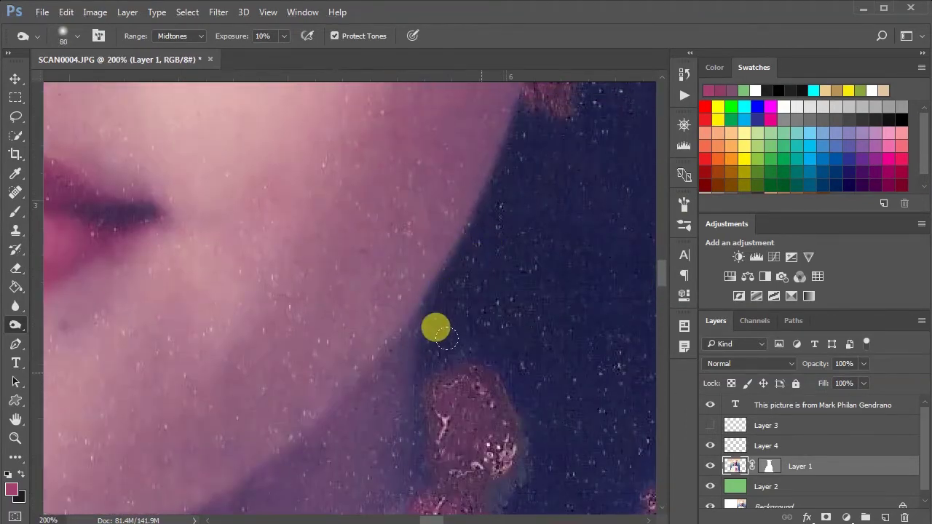
# - Clone dark hair over the speckled red stain below the right jawline with the Clone Stamp at 60 px and 57% opacity
pyautogui.press('s')
pyautogui.keyDown('alt'); pyautogui.click(502, 317); pyautogui.keyUp('alt')
pyautogui.click(482, 389)
pyautogui.click(461, 386)
pyautogui.click(453, 377)
pyautogui.click(462, 407)
pyautogui.scroll(-3, 513, 342)
pyautogui.moveTo(486, 311)
pyautogui.mouseDown()
pyautogui.moveTo(491, 350)
pyautogui.moveTo(451, 319)
pyautogui.moveTo(454, 403)
pyautogui.moveTo(466, 423)
pyautogui.mouseUp()
pyautogui.keyDown('alt'); pyautogui.click(549, 210); pyautogui.keyUp('alt')
pyautogui.click(434, 426)
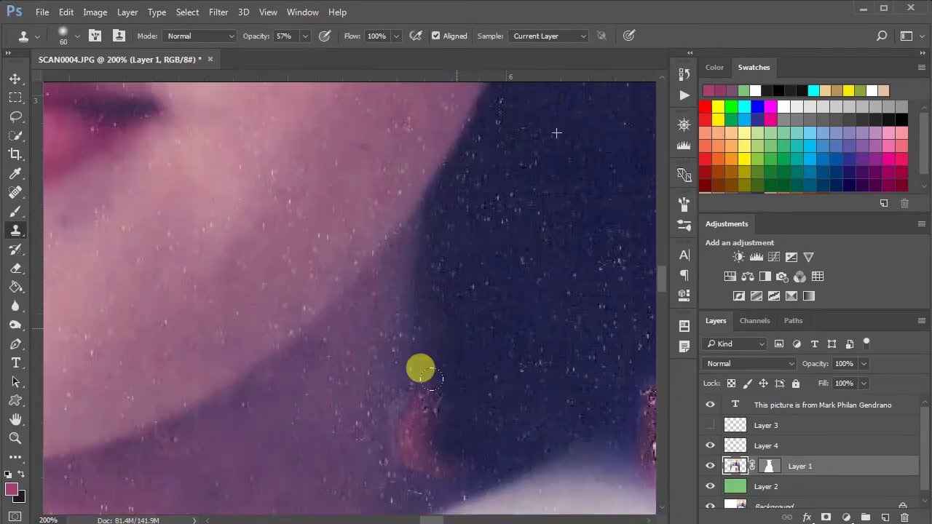
# - Clone over the remaining red patch where the hair meets the neck above the collar, rebuilding the neck's edge
pyautogui.scroll(-4, 422, 310)
pyautogui.moveTo(421, 307)
pyautogui.mouseDown()
pyautogui.moveTo(422, 270)
pyautogui.moveTo(415, 304)
pyautogui.mouseUp()
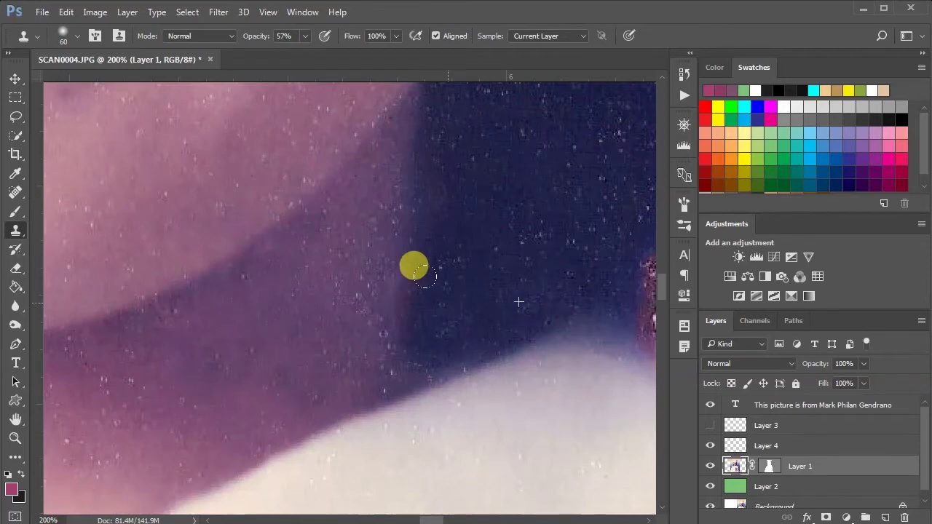
pyautogui.click(415, 214)
pyautogui.scroll(1, 412, 156)
pyautogui.hotkey('ctrl', '-')
pyautogui.hotkey('ctrl', '-')
pyautogui.hotkey('ctrl', '-')
pyautogui.hotkey('ctrl', '-')
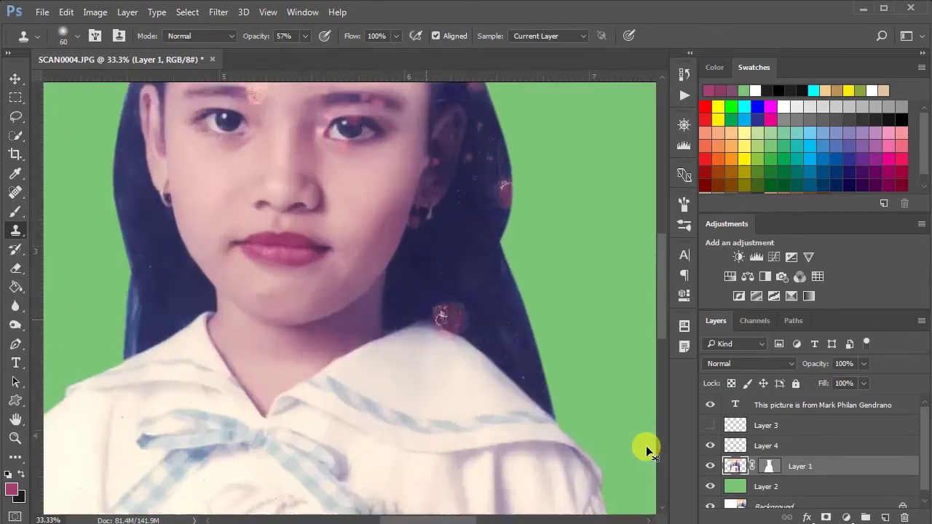
# - Clone dark hair over the round red stain just above the collar on the right shoulder
pyautogui.hotkey('ctrl', '1')
pyautogui.hscroll(4, 349, 298)
pyautogui.hotkey('ctrl', '+')
pyautogui.scroll(-4, 544, 437)
pyautogui.hotkey('ctrl', '-')
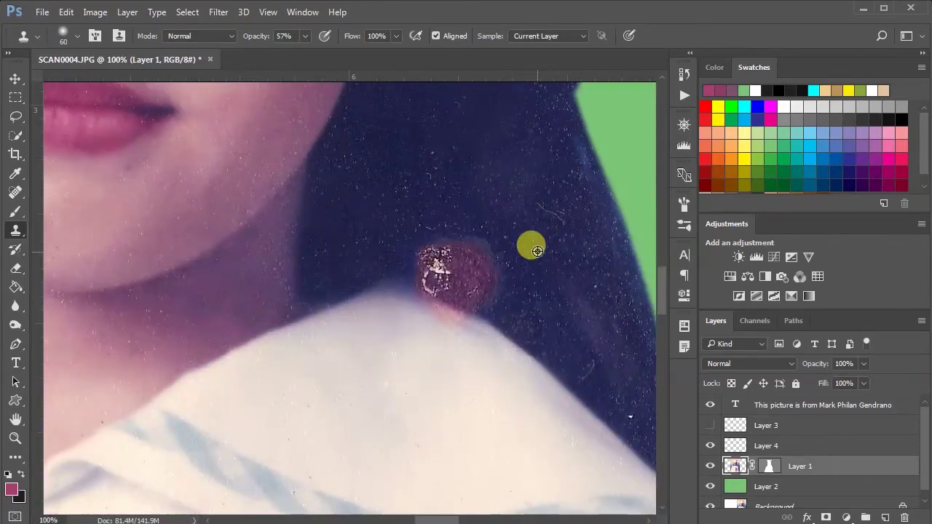
pyautogui.moveTo(518, 234)
pyautogui.mouseDown()
pyautogui.moveTo(408, 239)
pyautogui.moveTo(433, 247)
pyautogui.moveTo(456, 172)
pyautogui.mouseUp()
pyautogui.moveTo(474, 279); pyautogui.dragTo(442, 272)
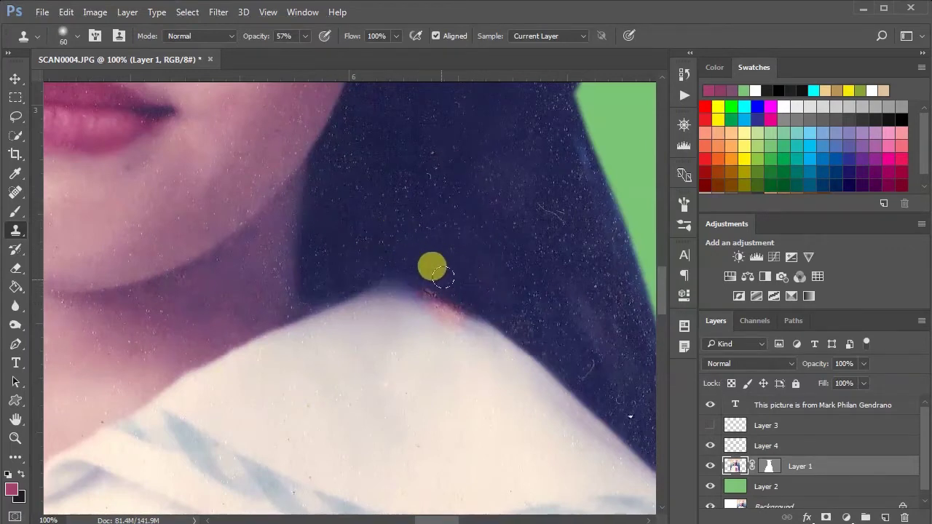
# - Clone clean white fabric over the reddish tint along the collar's upper edge on the right shoulder
pyautogui.moveTo(406, 340)
pyautogui.mouseDown()
pyautogui.moveTo(452, 324)
pyautogui.moveTo(434, 317)
pyautogui.moveTo(478, 323)
pyautogui.mouseUp()
pyautogui.scroll(-1, 430, 325)
pyautogui.keyDown('alt'); pyautogui.click(387, 325); pyautogui.keyUp('alt')
pyautogui.moveTo(393, 290)
pyautogui.mouseDown()
pyautogui.moveTo(376, 279)
pyautogui.moveTo(412, 284)
pyautogui.mouseUp()
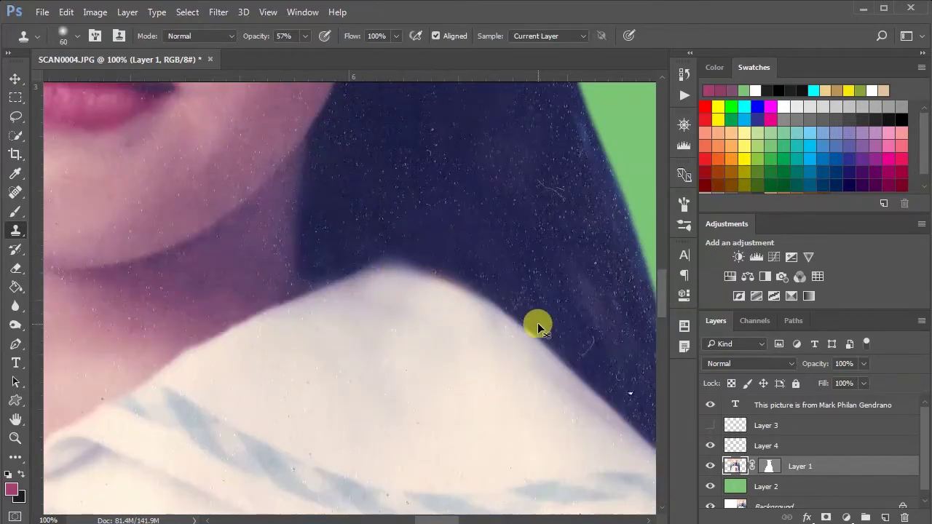
pyautogui.hotkey('ctrl', '-')
pyautogui.hotkey('ctrl', '-')
pyautogui.hotkey('ctrl', '-')
pyautogui.hotkey('ctrl', '-')
pyautogui.hotkey('ctrl', '-')
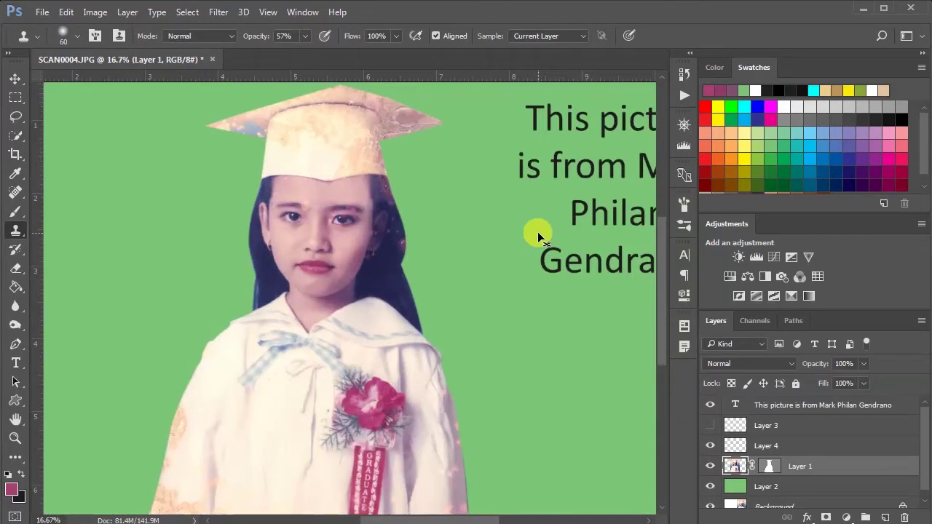
# - Clone dark hair over the red stain at the hair's outer edge to the right of the ear
pyautogui.hotkey('ctrl', '+')
pyautogui.hotkey('ctrl', '+')
pyautogui.hotkey('ctrl', '+')
pyautogui.hotkey('ctrl', '+')
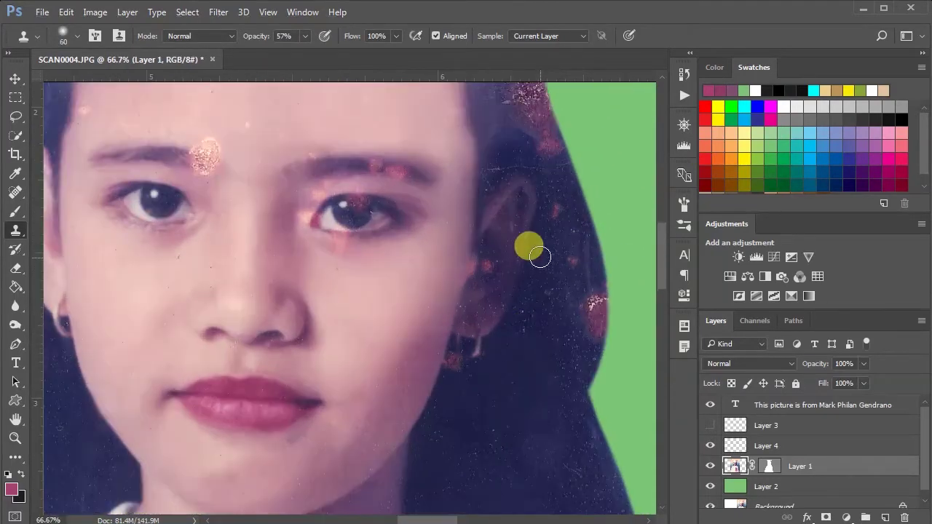
pyautogui.moveTo(525, 313)
pyautogui.mouseDown()
pyautogui.moveTo(576, 339)
pyautogui.moveTo(591, 308)
pyautogui.mouseUp()
pyautogui.moveTo(583, 266)
pyautogui.mouseDown()
pyautogui.moveTo(572, 350)
pyautogui.moveTo(591, 308)
pyautogui.moveTo(568, 341)
pyautogui.mouseUp()
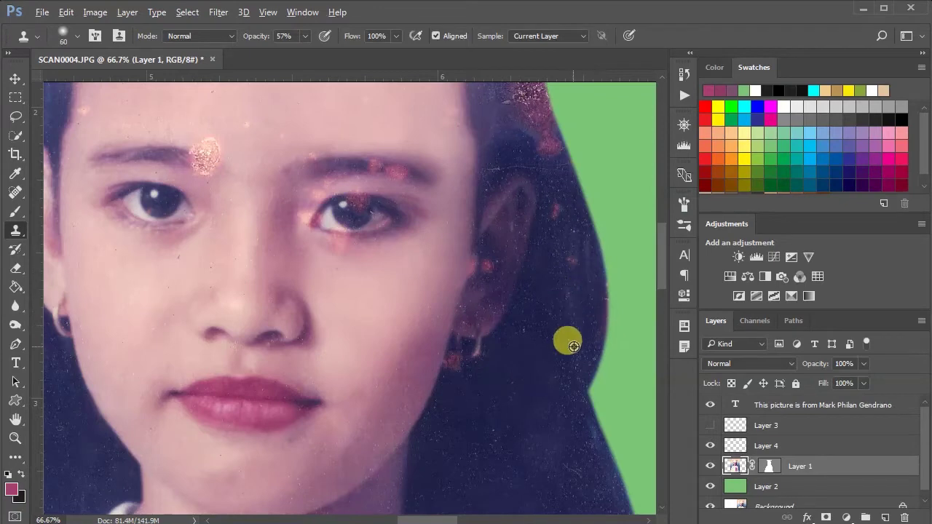
# - Clone dark hair over the red stains between the right ear and the cap, enlarging the Clone Stamp brush to 90 px
pyautogui.scroll(3, 573, 371)
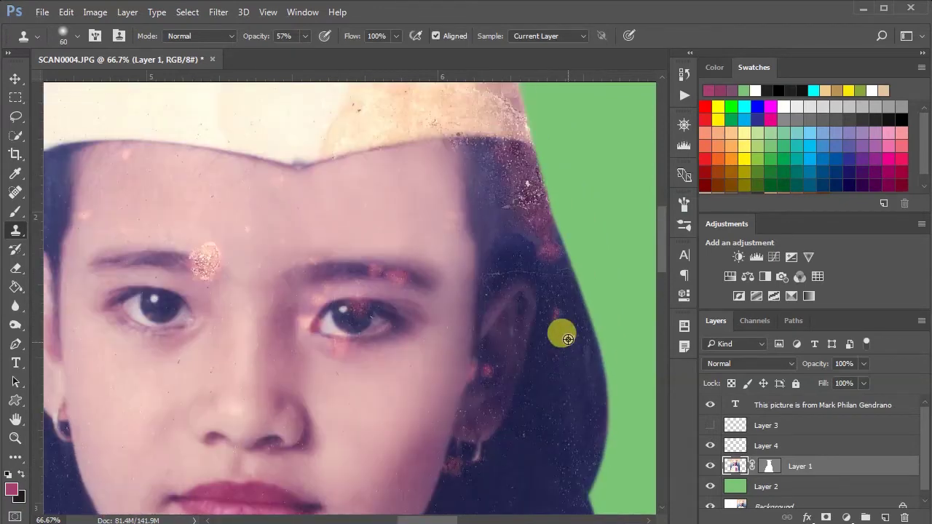
pyautogui.scroll(1, 553, 333)
pyautogui.moveTo(543, 287); pyautogui.dragTo(543, 319)
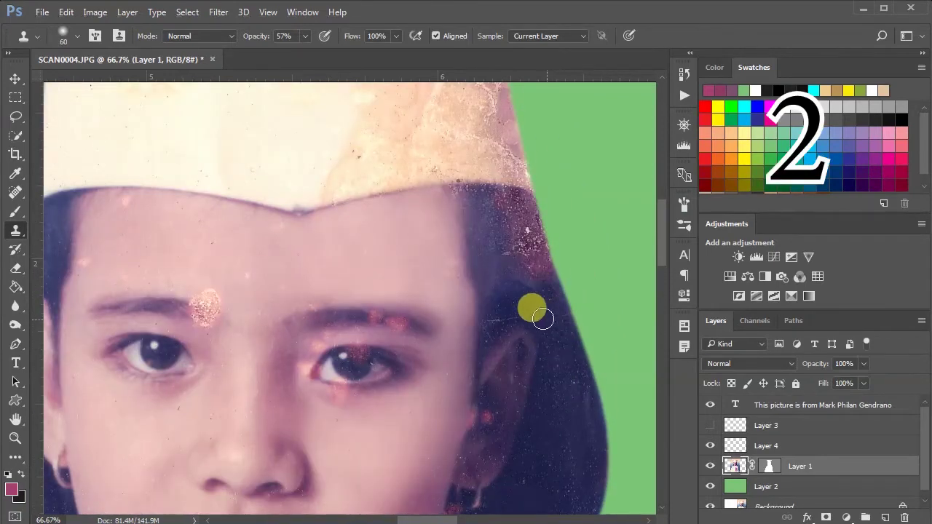
pyautogui.scroll(2, 493, 319)
pyautogui.moveTo(545, 398)
pyautogui.mouseDown()
pyautogui.moveTo(526, 389)
pyautogui.moveTo(528, 353)
pyautogui.mouseUp()
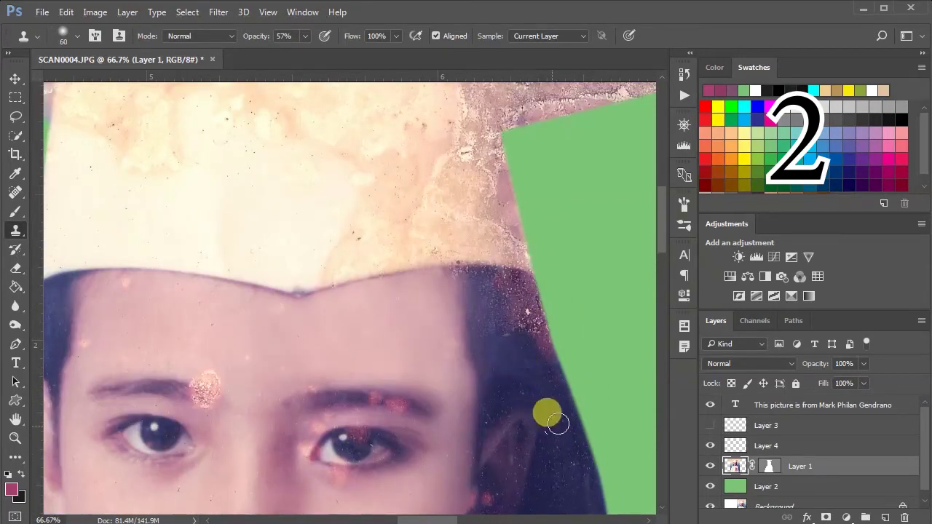
pyautogui.scroll(-3, 547, 423)
pyautogui.click(524, 182)
pyautogui.press(']')
pyautogui.press(']')
pyautogui.press(']')
pyautogui.moveTo(509, 192)
pyautogui.mouseDown()
pyautogui.moveTo(493, 147)
pyautogui.moveTo(524, 205)
pyautogui.moveTo(509, 146)
pyautogui.moveTo(498, 143)
pyautogui.moveTo(511, 186)
pyautogui.moveTo(494, 141)
pyautogui.moveTo(548, 398)
pyautogui.moveTo(491, 141)
pyautogui.mouseUp()
# - Convert Layer 4 and Layer 1 together into a smart object, try cloning on it and undo the conversion
pyautogui.click(710, 447)
pyautogui.click(710, 446)
pyautogui.click(797, 446)
pyautogui.keyDown('shift'); pyautogui.click(734, 466); pyautogui.keyUp('shift')
pyautogui.rightClick(733, 466)
pyautogui.rightClick(823, 462)
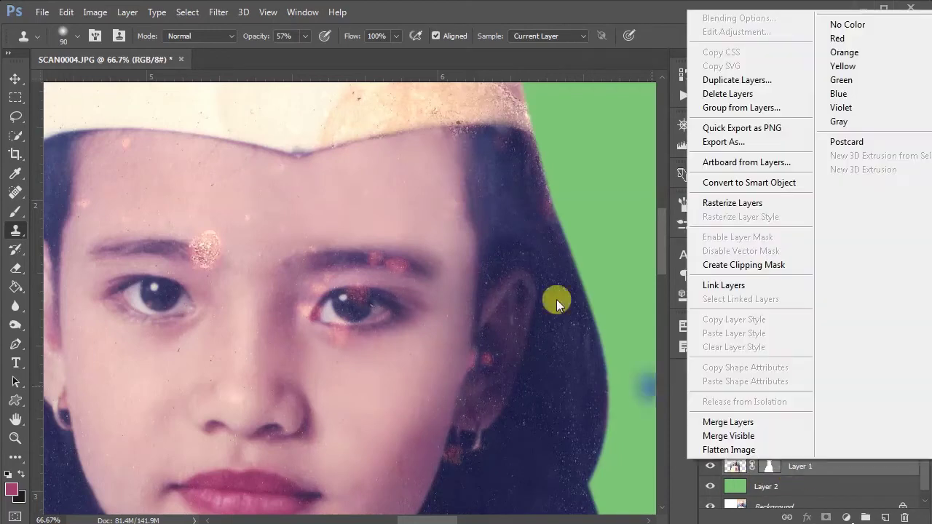
pyautogui.click(726, 184)
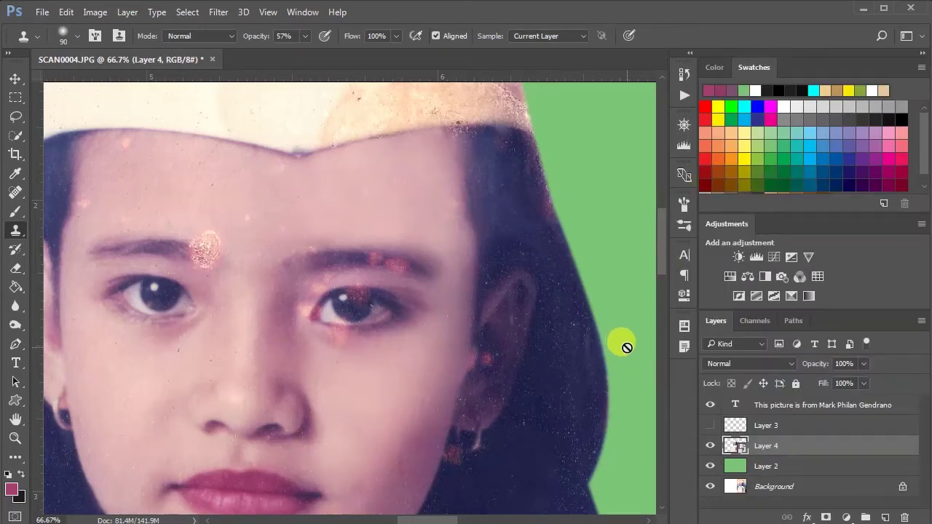
pyautogui.click(555, 317)
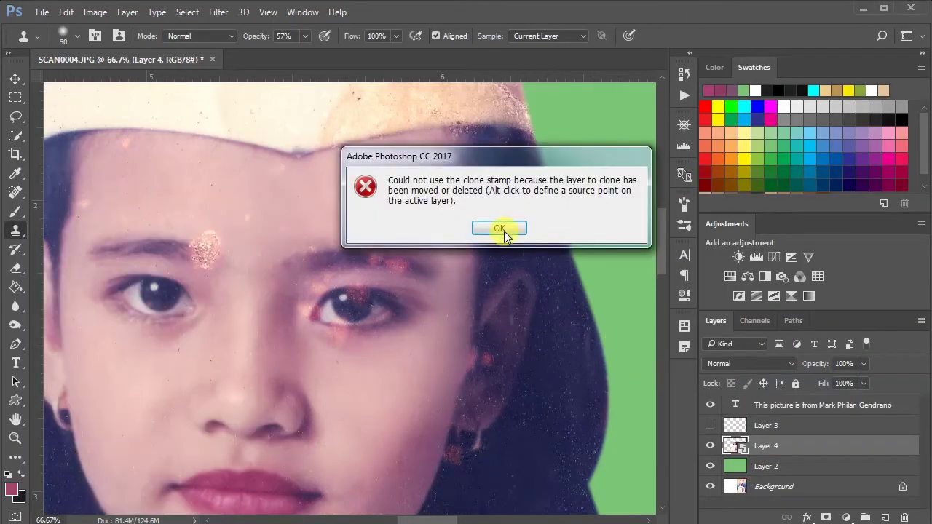
pyautogui.click(507, 239)
pyautogui.hotkey('ctrl', 'z')
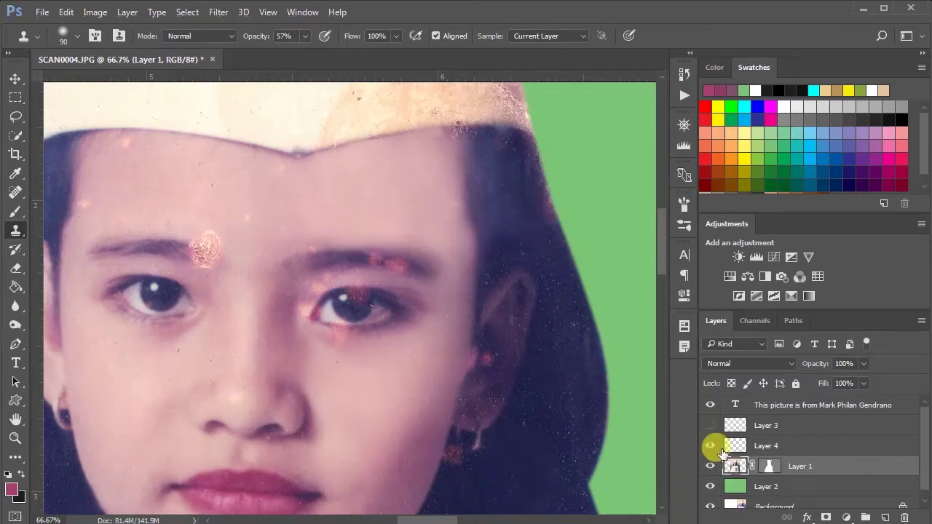
# - Erase the hazy part of Layer 4 over the right hairline below the cap with the Eraser at 125 px
pyautogui.click(721, 450)
pyautogui.press('e')
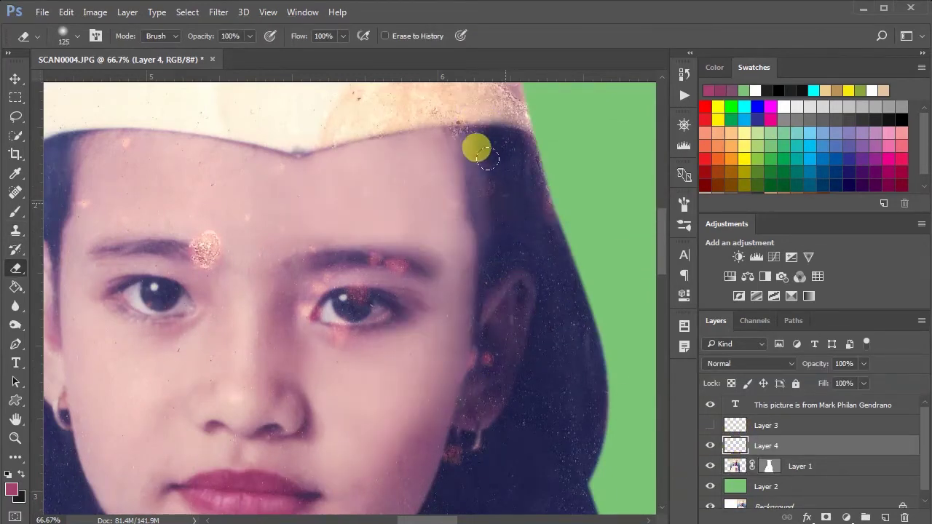
pyautogui.scroll(1, 473, 317)
# - Clone dark hair on Layer 1 along the right hairline beneath the cap, reducing the Clone Stamp brush from 90 to 35 px
pyautogui.click(744, 463)
pyautogui.press('s')
pyautogui.hotkey('alt', 's')
pyautogui.press('Escape')
pyautogui.press('e')
pyautogui.press('s')
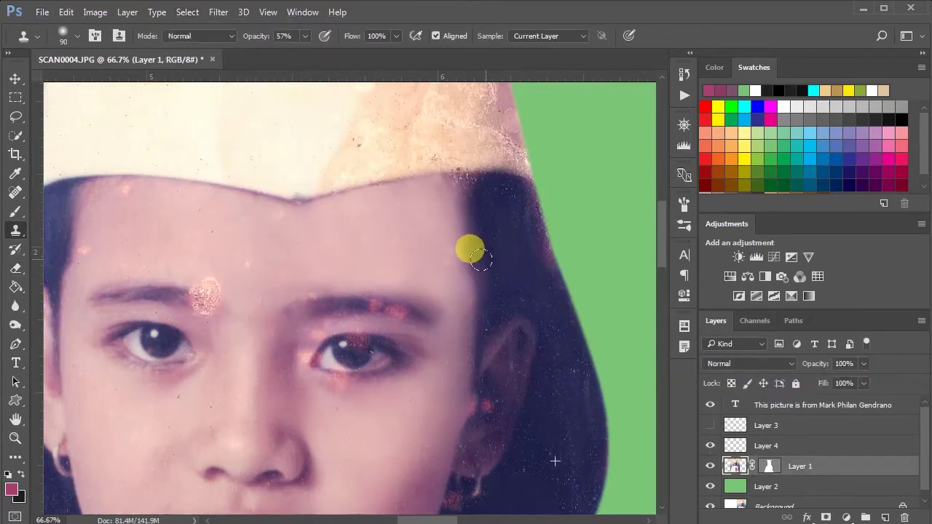
pyautogui.scroll(-2, 557, 409)
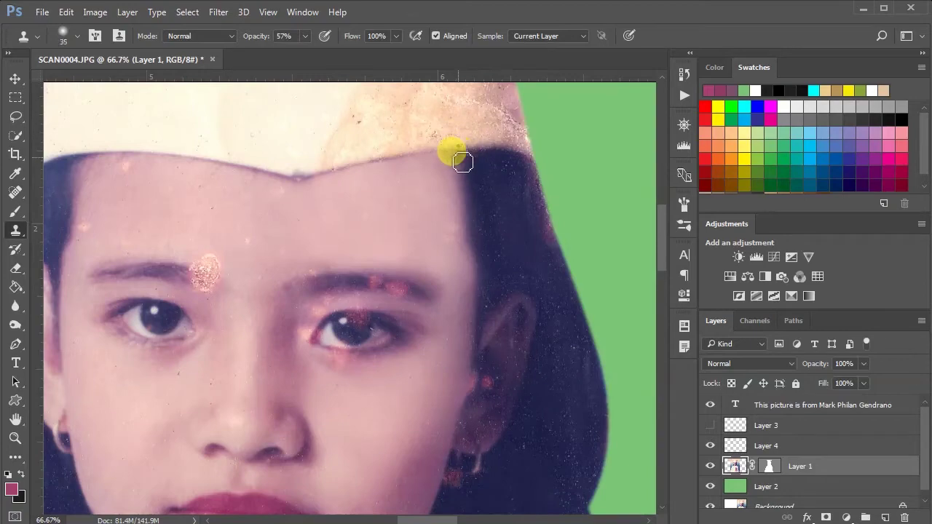
# - Clone clean skin and hair over the small red spots between the right cheek and ear with the 35 px brush
pyautogui.scroll(-5, 449, 340)
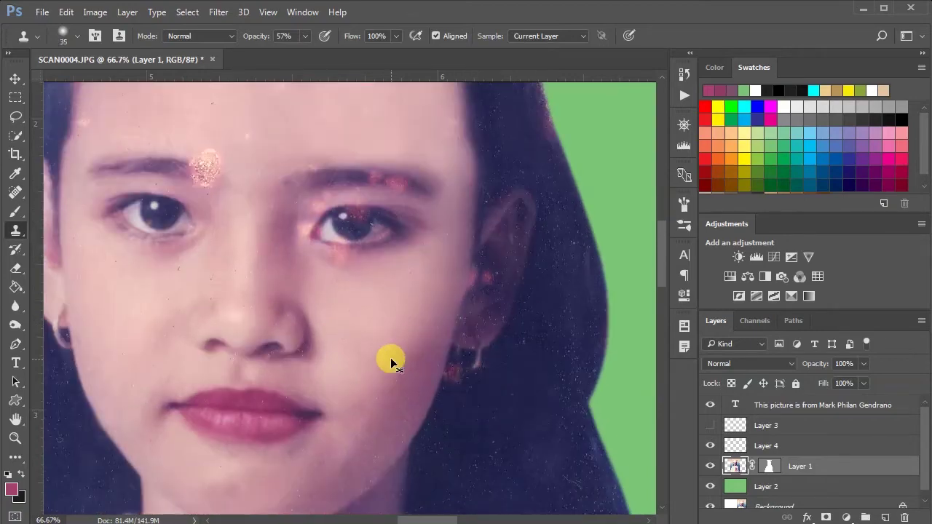
pyautogui.scroll(-1, 391, 358)
pyautogui.scroll(1, 390, 357)
pyautogui.scroll(-1, 470, 367)
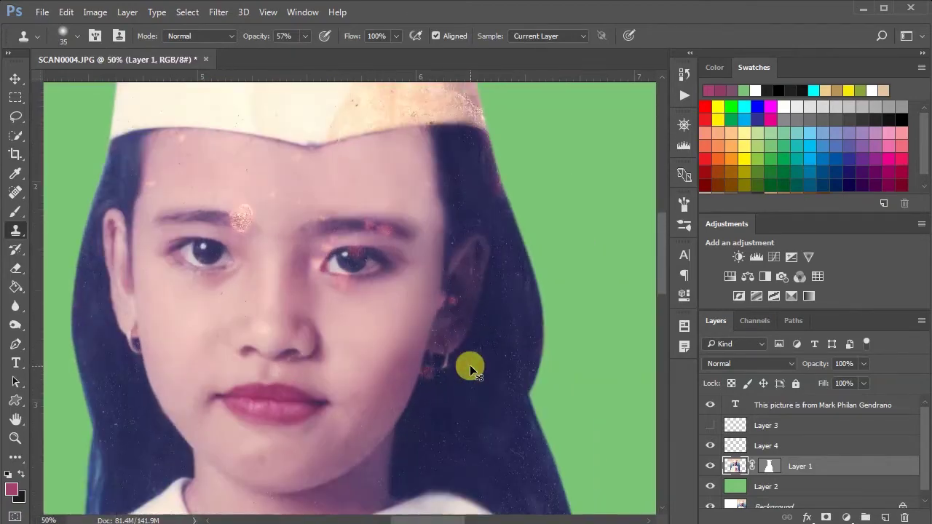
pyautogui.scroll(2, 470, 368)
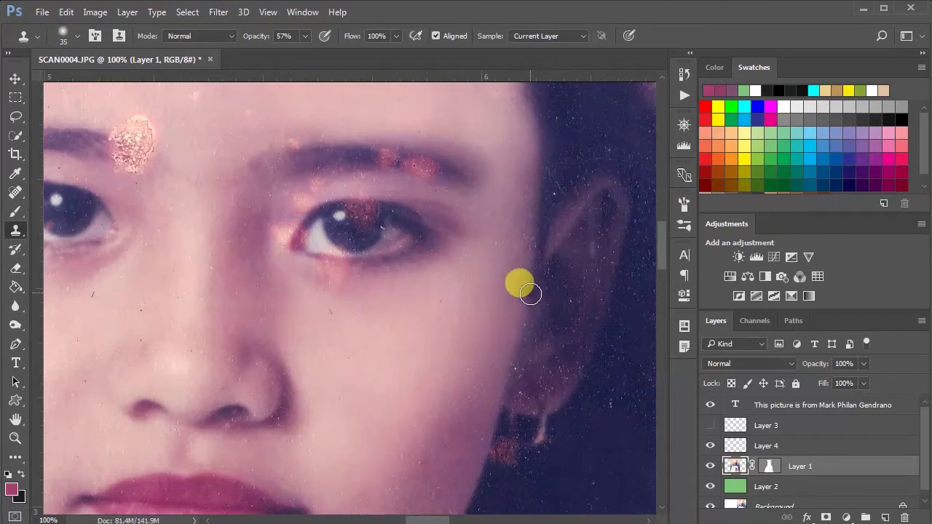
pyautogui.scroll(-3, 633, 451)
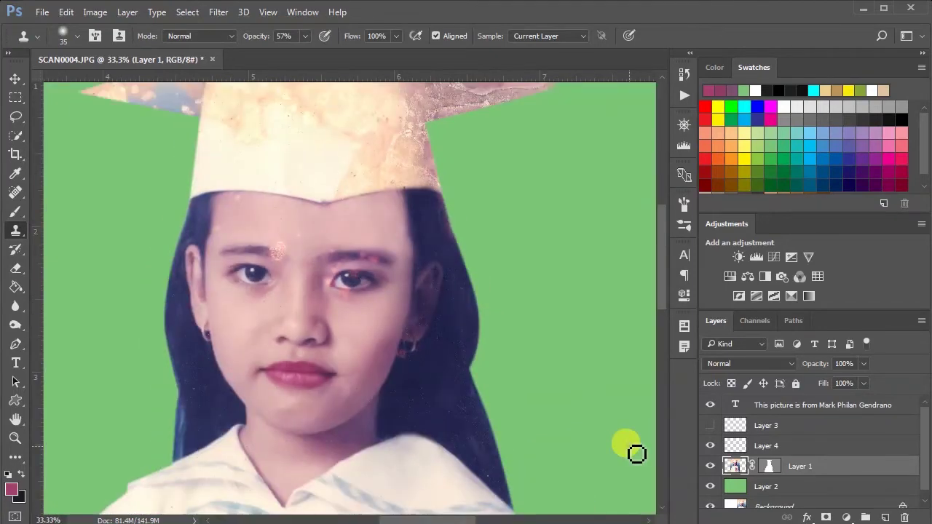
# - Clone over the red spots in the right eyebrow and the reddish patch under the right eye at 35 px
pyautogui.scroll(3, 631, 449)
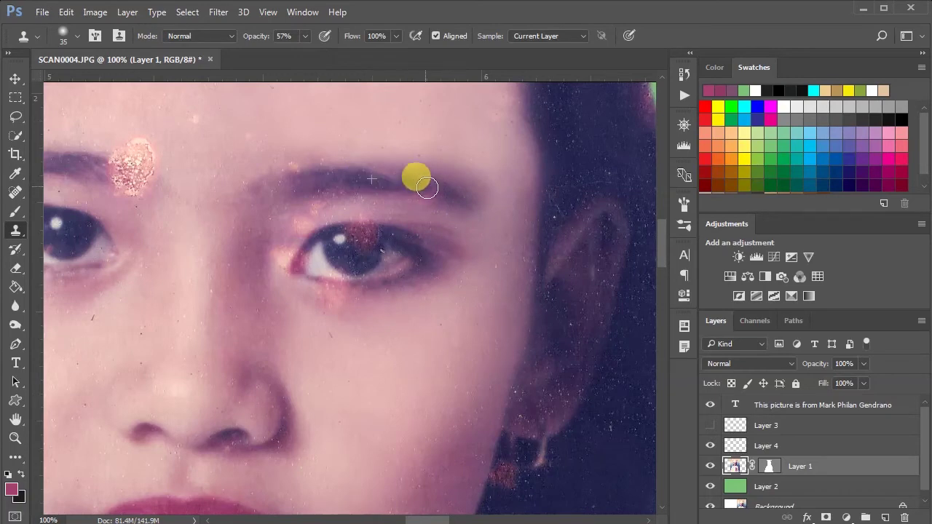
pyautogui.scroll(2, 352, 241)
pyautogui.click(194, 277)
pyautogui.keyDown('alt'); pyautogui.click(202, 316); pyautogui.keyUp('alt')
pyautogui.click(299, 361)
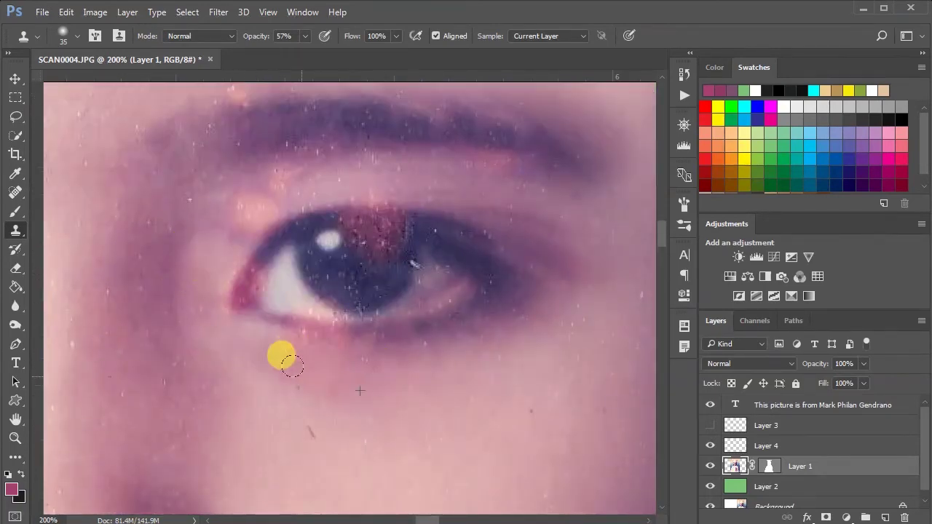
# - Clone clean skin over the pinkish blotches around the right eye's inner corner and lower lid
pyautogui.scroll(3, 212, 388)
pyautogui.keyDown('alt'); pyautogui.click(212, 387); pyautogui.keyUp('alt')
pyautogui.click(223, 328)
pyautogui.scroll(-2, 223, 327)
# - Select Layer 4 together with the masked Layer 1 and merge them into one layer
pyautogui.click(746, 446)
pyautogui.click(712, 446)
pyautogui.click(712, 446)
pyautogui.click(735, 466)
pyautogui.rightClick(733, 463)
pyautogui.click(821, 431)
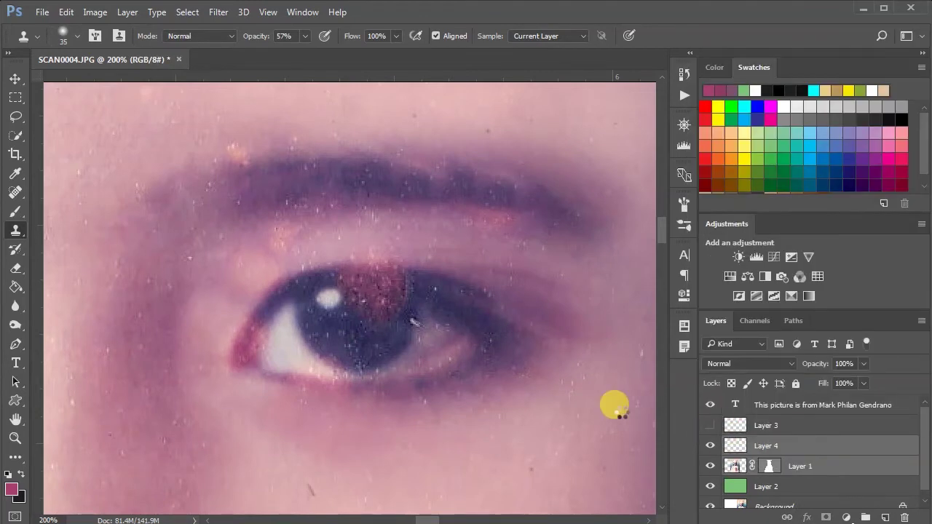
# - Heal the pinkish spots between the right eye's inner corner and eyebrow with a 25 px Spot Healing Brush
pyautogui.scroll(1, 339, 271)
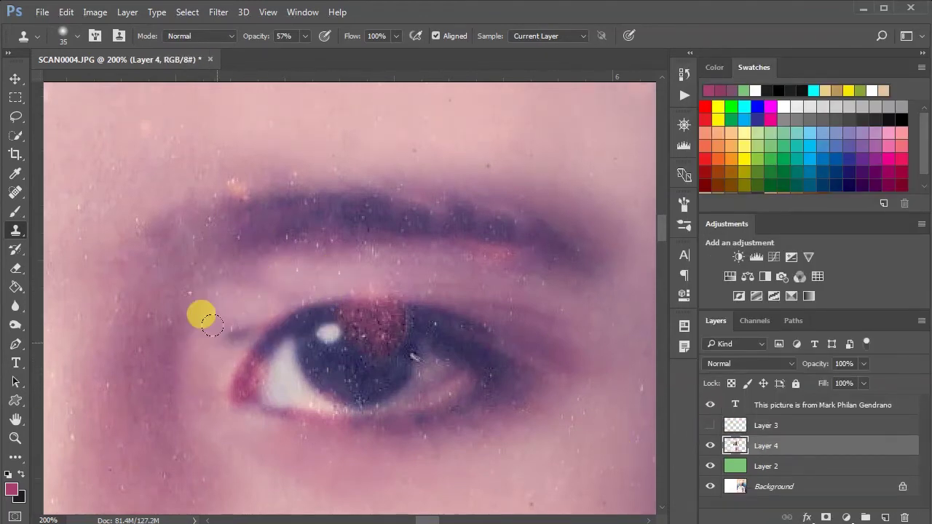
pyautogui.hotkey('ctrl', '-')
pyautogui.hotkey('ctrl', '-')
pyautogui.hotkey('ctrl', '+')
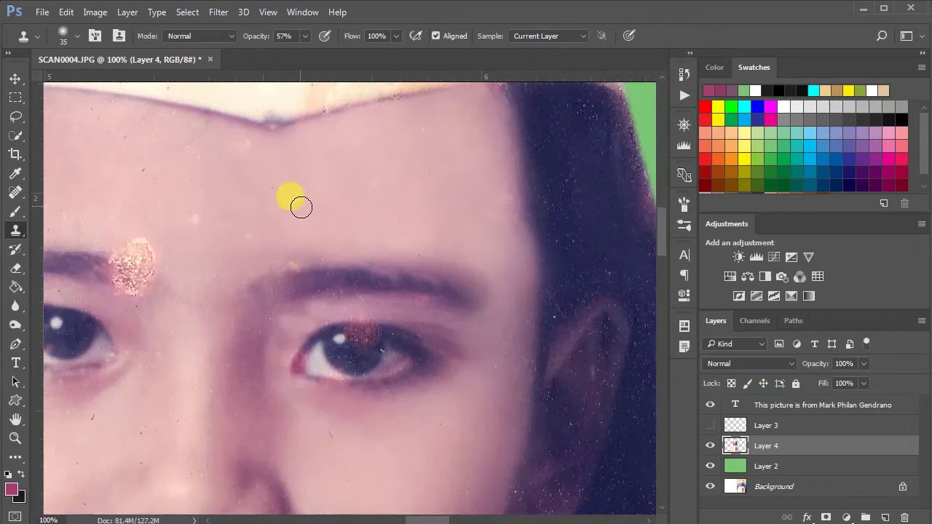
pyautogui.hotkey('ctrl', '+')
pyautogui.rightClick(16, 193)
pyautogui.click(74, 193)
pyautogui.press(']')
pyautogui.press(']')
pyautogui.click(212, 360)
pyautogui.click(278, 352)
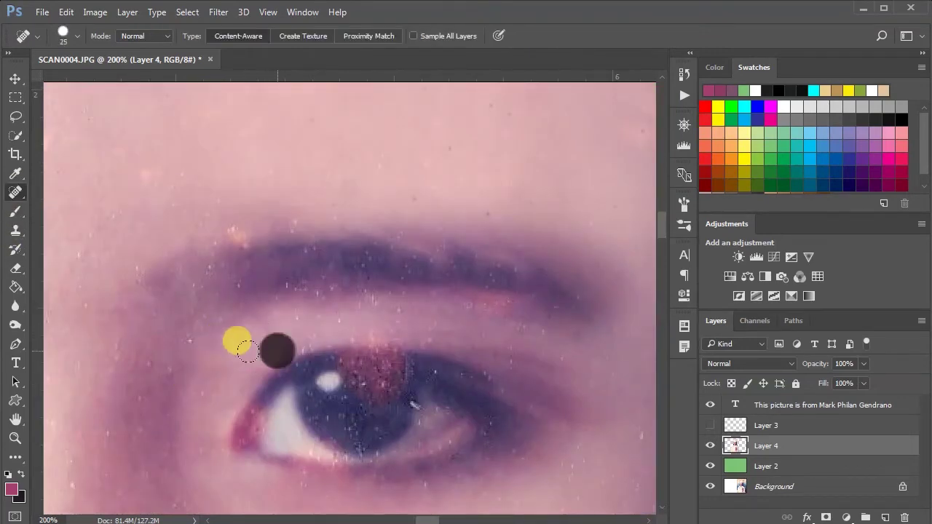
# - Heal the remaining red spots around the right eyebrow and the reddish patch across the upper iris and lid at 25 px
pyautogui.scroll(-2, 174, 336)
pyautogui.click(208, 317)
pyautogui.scroll(-1, 218, 277)
pyautogui.click(265, 246)
pyautogui.scroll(2, 475, 277)
pyautogui.scroll(-3, 271, 264)
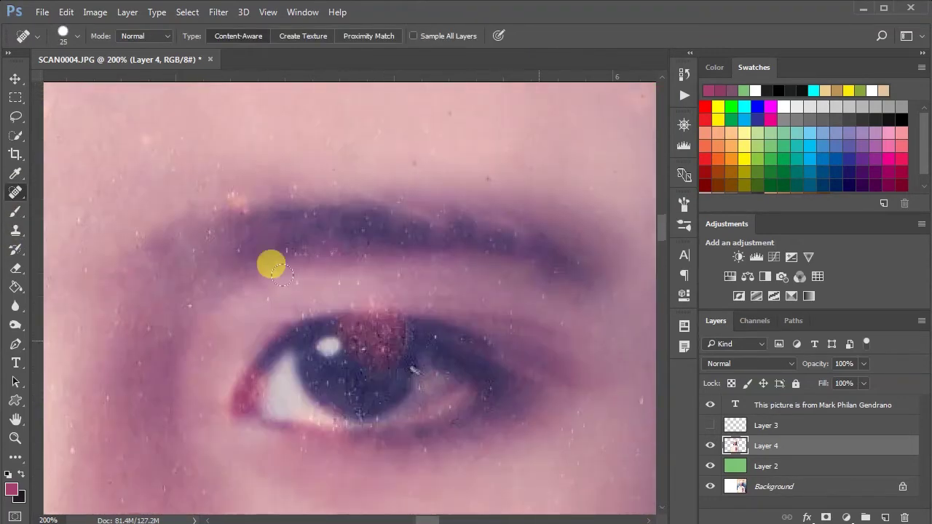
pyautogui.click(401, 216)
pyautogui.click(386, 209)
pyautogui.click(357, 249)
pyautogui.click(407, 237)
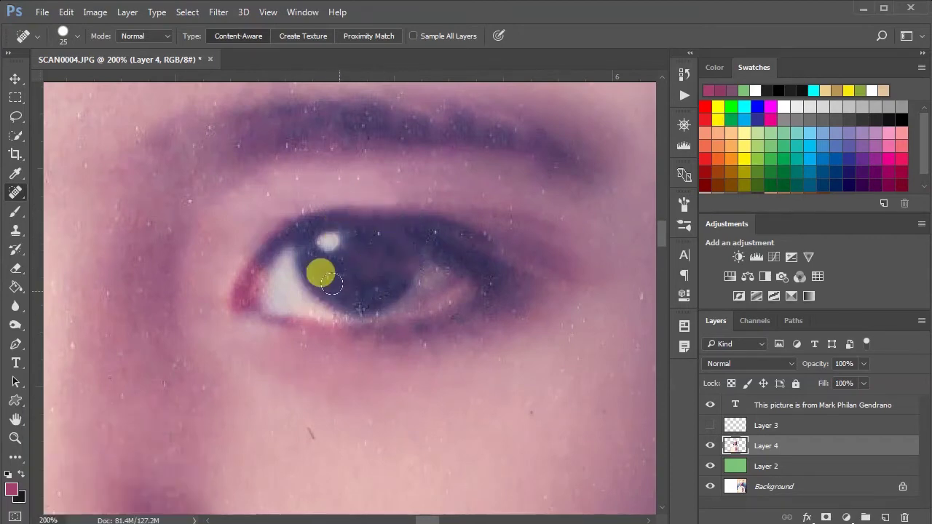
# - Repaint the right eye's red inner corner with sampled eye-white and dark lid colours, and clone clean skin along the lower lid
pyautogui.scroll(-2, 292, 248)
pyautogui.press('i')
pyautogui.click(289, 221)
pyautogui.press('b')
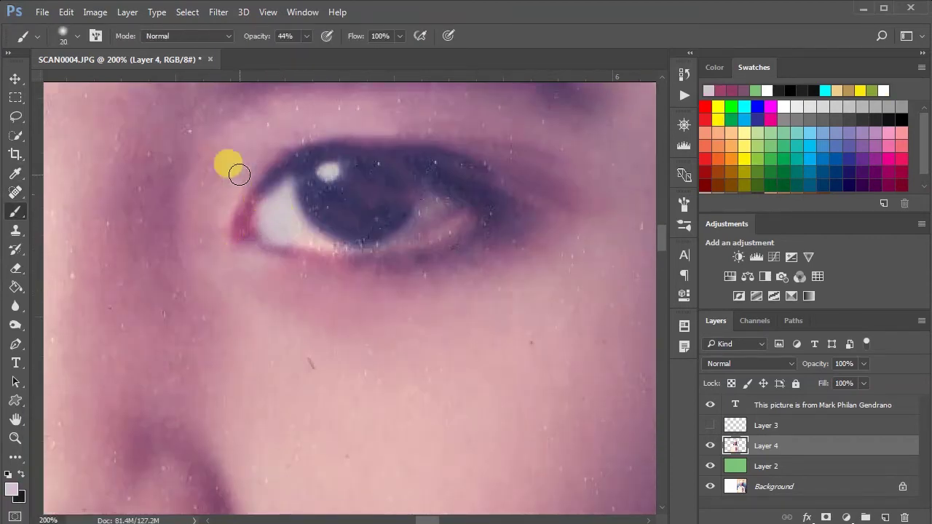
pyautogui.keyDown('alt'); pyautogui.click(262, 171); pyautogui.keyUp('alt')
pyautogui.press('s')
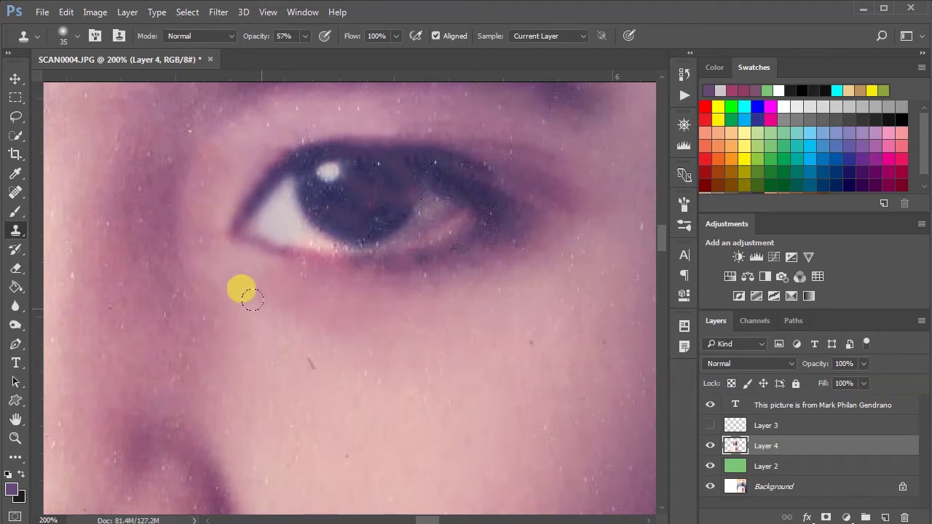
pyautogui.moveTo(268, 250)
pyautogui.mouseDown()
pyautogui.moveTo(368, 259)
pyautogui.moveTo(285, 252)
pyautogui.moveTo(377, 294)
pyautogui.mouseUp()
# - Clone clean skin over the speckled pink patch at the inner end of the left eyebrow, removing the damage
pyautogui.hotkey('ctrl', '-')
pyautogui.hotkey('ctrl', '-')
pyautogui.hotkey('ctrl', '-')
pyautogui.hotkey('ctrl', '-')
pyautogui.hotkey('ctrl', '+')
pyautogui.hotkey('ctrl', '+')
pyautogui.hotkey('ctrl', '+')
pyautogui.scroll(3, 500, 248)
pyautogui.hscroll(-5, 449, 435)
pyautogui.press('j')
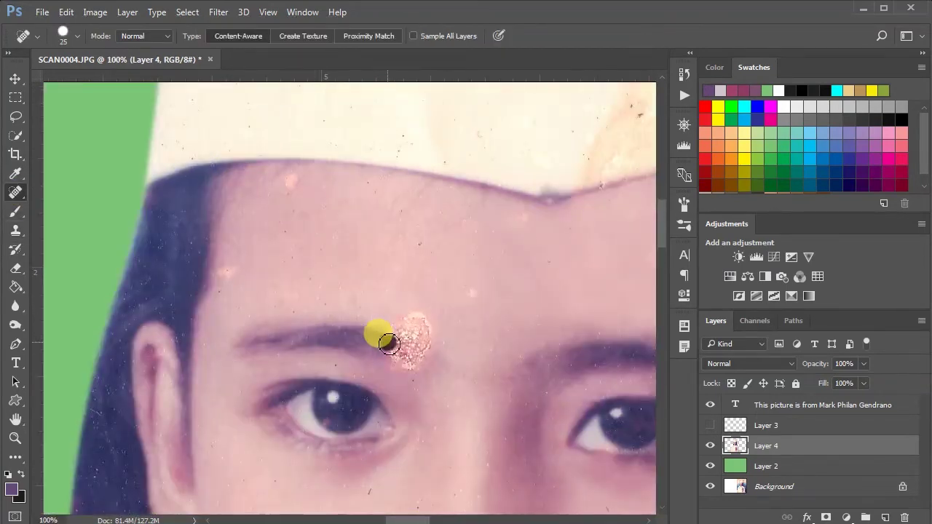
pyautogui.keyDown('alt'); pyautogui.click(387, 301); pyautogui.keyUp('alt')
pyautogui.click(537, 226)
pyautogui.press('s')
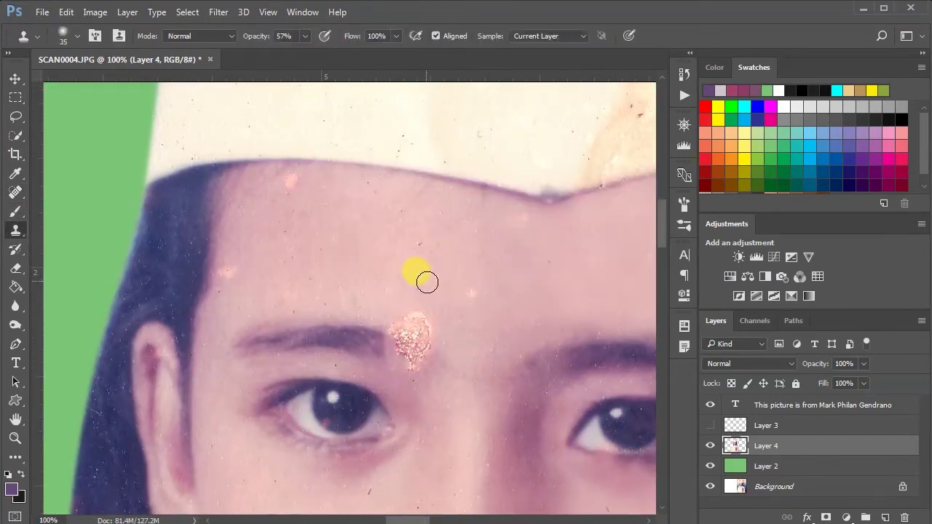
pyautogui.keyDown('alt'); pyautogui.click(425, 410); pyautogui.keyUp('alt')
pyautogui.click(410, 359)
pyautogui.scroll(-3, 400, 241)
pyautogui.moveTo(403, 520); pyautogui.dragTo(411, 520)
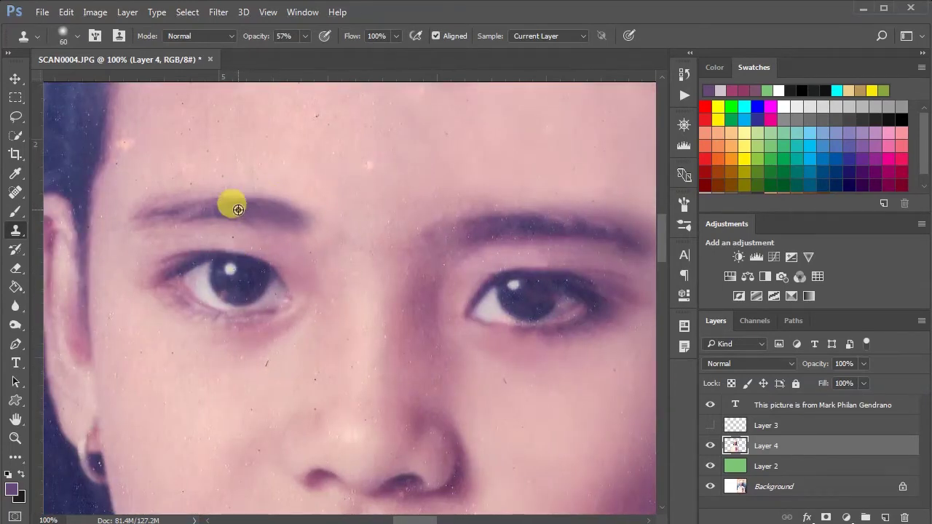
# - Rebuild the inner end of the left eyebrow by cloning from its middle with a 60 px Clone Stamp brush
pyautogui.keyDown('alt'); pyautogui.click(238, 210); pyautogui.keyUp('alt')
pyautogui.scroll(-3, 204, 323)
pyautogui.hotkey('ctrl', '-')
pyautogui.hotkey('ctrl', '-')
pyautogui.hotkey('ctrl', '+')
pyautogui.hotkey('ctrl', '+')
pyautogui.click(309, 158)
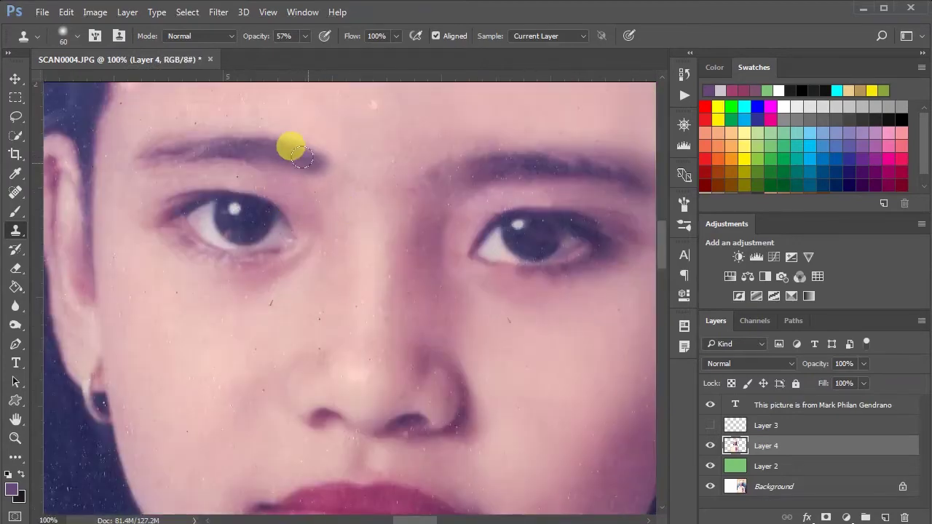
pyautogui.press('h')
pyautogui.moveTo(344, 430)
pyautogui.mouseDown()
pyautogui.moveTo(357, 442)
pyautogui.moveTo(343, 427)
pyautogui.mouseUp()
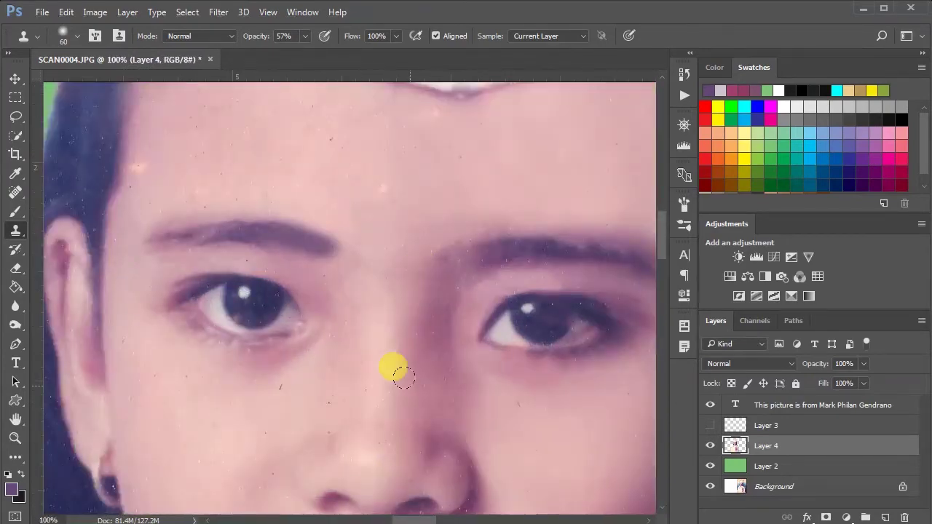
# - Examine the retouched eyes and eyebrows in the context of the whole portrait
pyautogui.hotkey('ctrl', '-')
pyautogui.hotkey('ctrl', '-')
pyautogui.hotkey('ctrl', '-')
pyautogui.hotkey('ctrl', '-')
pyautogui.hotkey('ctrl', '-')
pyautogui.hotkey('ctrl', '+')
pyautogui.hotkey('ctrl', '+')
pyautogui.hotkey('ctrl', '+')
pyautogui.scroll(3, 376, 495)
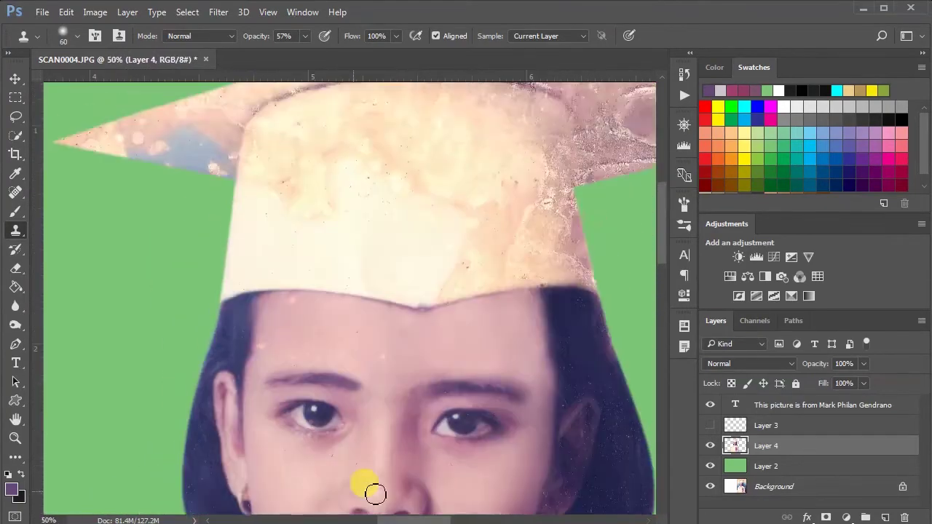
pyautogui.scroll(-3, 376, 495)
# - Switch to the Burn tool at 10% exposure and set its tonal range to Highlights
pyautogui.press('b')
pyautogui.click(15, 325)
pyautogui.click(179, 35)
pyautogui.click(170, 49)
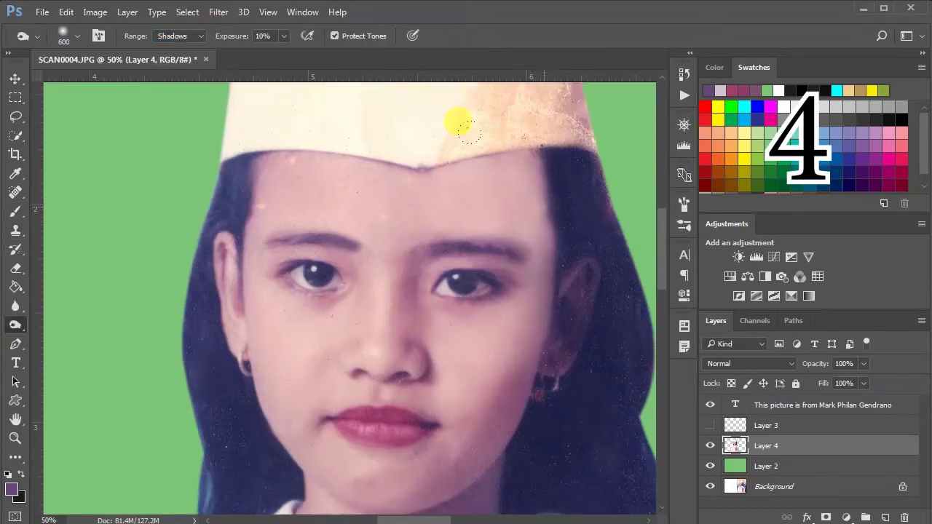
pyautogui.scroll(-2, 583, 457)
pyautogui.hotkey('ctrl', '+')
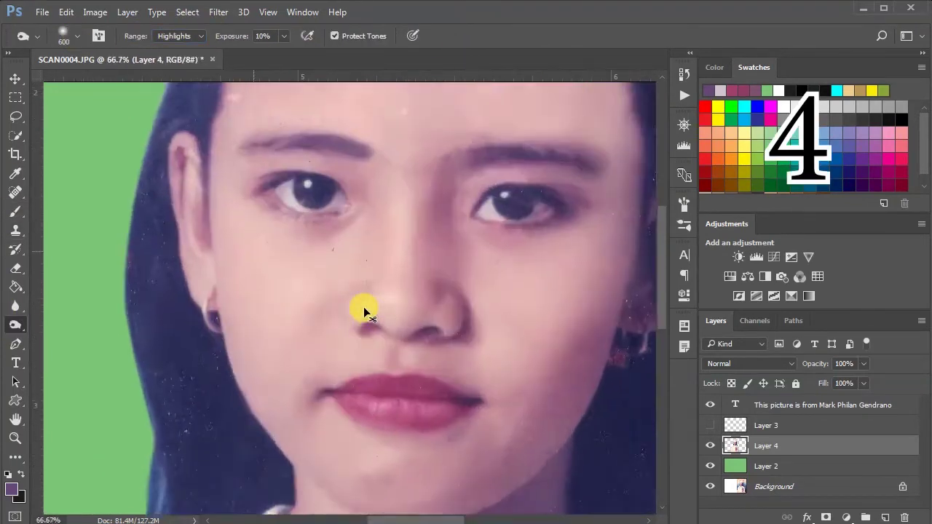
# - Paint over the specks in the right eye's iris with its sampled dark colour and heal the remaining blemish there
pyautogui.hotkey('ctrl', '+')
pyautogui.press('b')
pyautogui.hotkey('ctrl', '+')
pyautogui.moveTo(599, 190); pyautogui.dragTo(334, 399)
pyautogui.scroll(1, 333, 397)
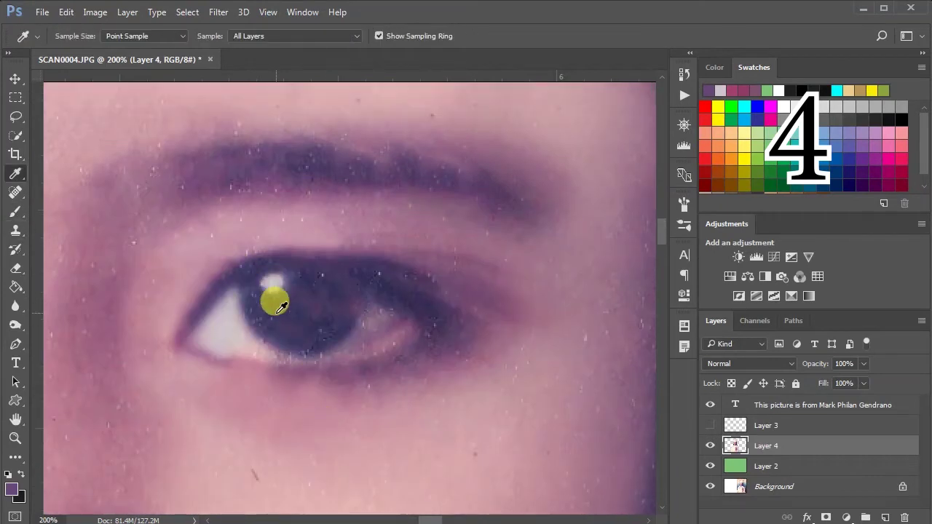
pyautogui.keyDown('alt'); pyautogui.click(279, 304); pyautogui.keyUp('alt')
pyautogui.click(15, 325)
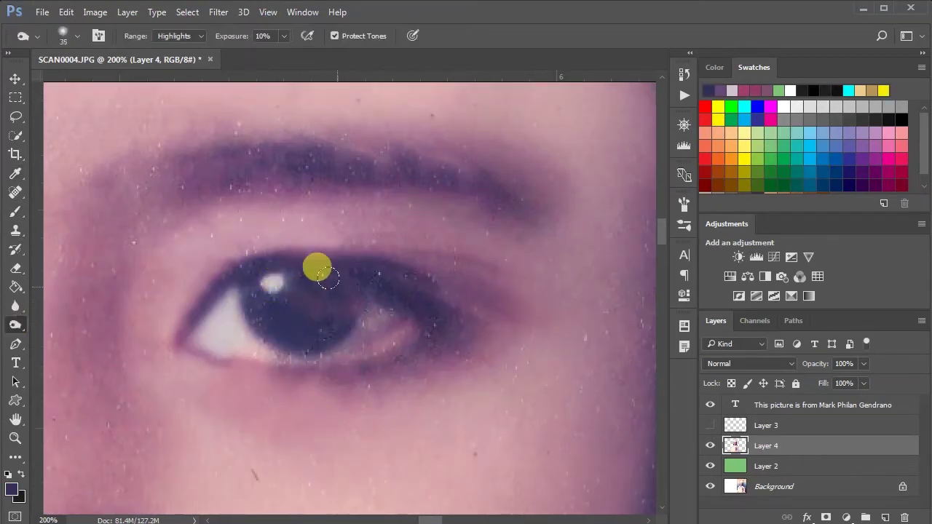
pyautogui.press('s')
pyautogui.press('j')
pyautogui.click(337, 306)
pyautogui.scroll(-2, 302, 270)
pyautogui.press('o')
# - Review the whole portrait at several magnifications, hiding and showing the green background layer, and examine the stained cap
pyautogui.hotkey('ctrl', '-')
pyautogui.hotkey('ctrl', '-')
pyautogui.hotkey('ctrl', '-')
pyautogui.hotkey('ctrl', '-')
pyautogui.hotkey('ctrl', '-')
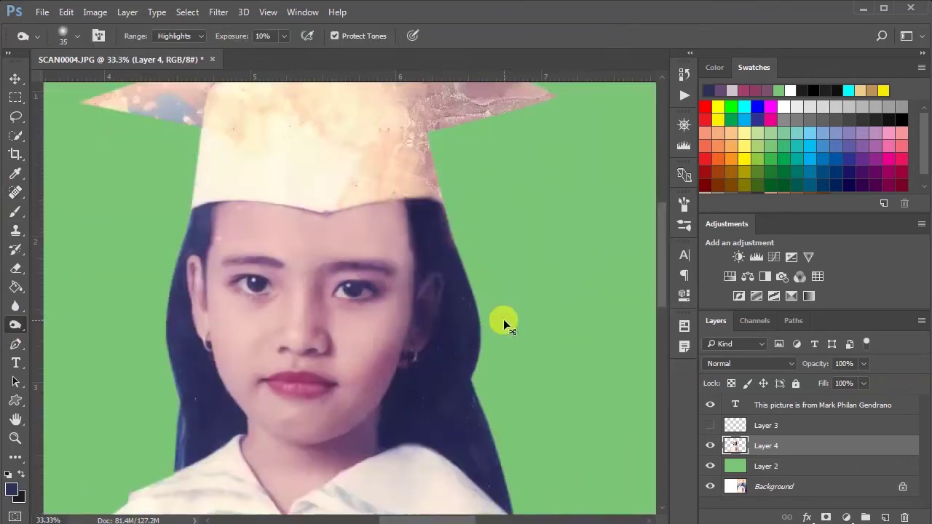
pyautogui.hotkey('ctrl', '+')
pyautogui.hotkey('ctrl', '-')
pyautogui.hotkey('ctrl', '-')
pyautogui.hotkey('ctrl', '-')
pyautogui.hotkey('ctrl', '-')
pyautogui.hotkey('ctrl', '-')
pyautogui.hotkey('ctrl', '+')
pyautogui.hotkey('ctrl', '+')
pyautogui.hotkey('ctrl', '+')
pyautogui.click(710, 466)
pyautogui.click(710, 466)
pyautogui.hotkey('ctrl', '+')
pyautogui.hotkey('ctrl', '+')
pyautogui.scroll(5, 323, 403)
pyautogui.scroll(-1, 316, 400)
pyautogui.scroll(1, 316, 399)
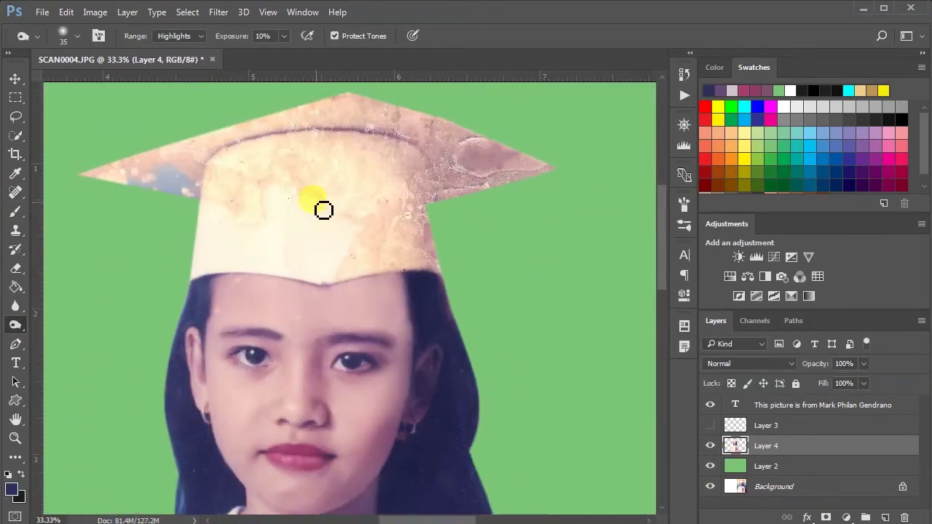
# - Sample the cap's clean cream colour and paint over the stains on its front on a new layer at 200 px
pyautogui.press('i')
pyautogui.click(313, 216)
pyautogui.click(885, 517)
pyautogui.press('b')
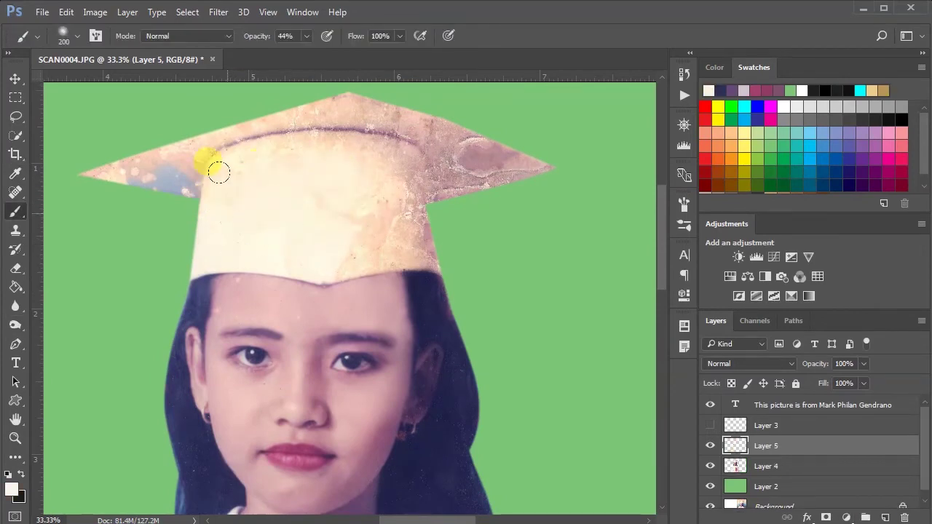
pyautogui.moveTo(395, 153)
pyautogui.mouseDown()
pyautogui.moveTo(274, 147)
pyautogui.moveTo(354, 188)
pyautogui.moveTo(394, 174)
pyautogui.moveTo(323, 234)
pyautogui.moveTo(241, 226)
pyautogui.mouseUp()
pyautogui.scroll(-2, 347, 240)
# - Reduce the brush to 70 px and paint cream over the stains on the cap's right side and along its lower edge
pyautogui.hotkey('ctrl', '+')
pyautogui.hotkey('ctrl', '+')
pyautogui.scroll(6, 374, 291)
pyautogui.press('[')
pyautogui.press('[')
pyautogui.press('[')
pyautogui.press('[')
pyautogui.press('[')
pyautogui.press('[')
pyautogui.press('[')
pyautogui.moveTo(489, 337)
pyautogui.mouseDown()
pyautogui.moveTo(498, 429)
pyautogui.moveTo(479, 427)
pyautogui.mouseUp()
pyautogui.scroll(-3, 466, 401)
pyautogui.moveTo(306, 319); pyautogui.dragTo(439, 307)
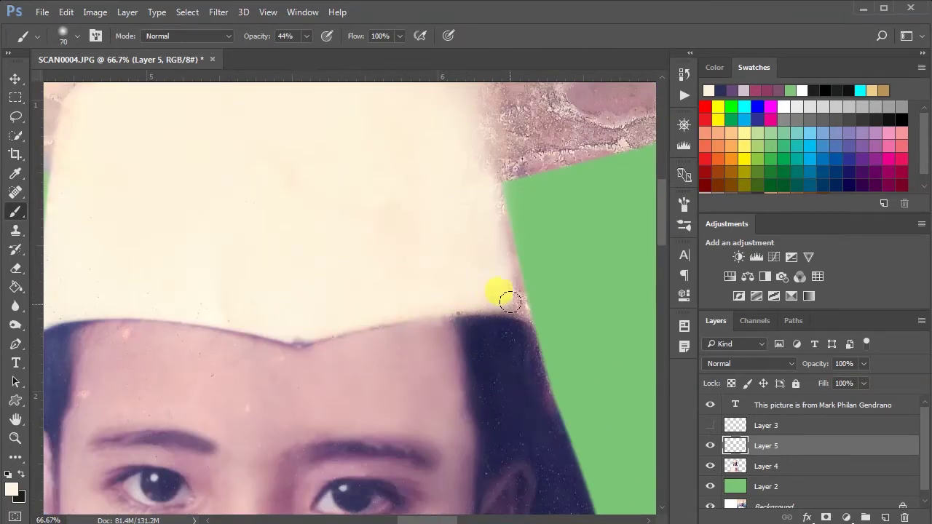
# - Paint cream along the cap crown's right edge and the adjoining strip of the board, undoing one misplaced stroke
pyautogui.moveTo(513, 295); pyautogui.dragTo(501, 215)
pyautogui.scroll(4, 489, 364)
pyautogui.moveTo(558, 271); pyautogui.dragTo(483, 277)
pyautogui.scroll(-1, 483, 277)
pyautogui.hotkey('ctrl', 'z')
pyautogui.moveTo(510, 208); pyautogui.dragTo(514, 297)
pyautogui.scroll(-1, 396, 266)
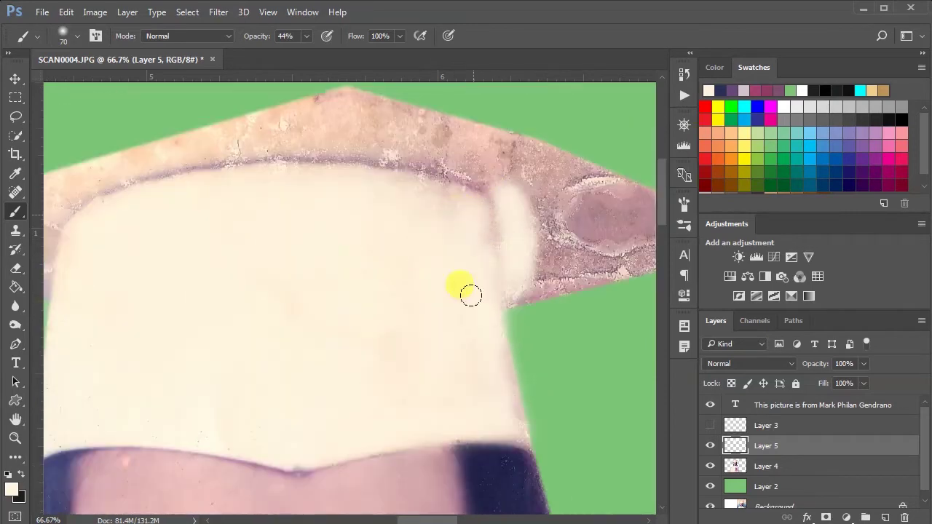
# - Paint cream over the stains on the upper part of the cap's board with the 70 px brush at 44% opacity
pyautogui.hotkey('ctrl', '-')
pyautogui.hotkey('ctrl', '-')
pyautogui.hotkey('ctrl', '-')
pyautogui.hotkey('ctrl', '+')
pyautogui.hotkey('ctrl', '+')
pyautogui.hotkey('ctrl', '+')
pyautogui.hotkey('ctrl', '+')
pyautogui.scroll(4, 274, 362)
pyautogui.scroll(-2, 274, 361)
pyautogui.moveTo(313, 164)
pyautogui.mouseDown()
pyautogui.moveTo(393, 184)
pyautogui.moveTo(377, 192)
pyautogui.moveTo(304, 168)
pyautogui.moveTo(131, 192)
pyautogui.moveTo(483, 222)
pyautogui.moveTo(502, 187)
pyautogui.mouseUp()
# - Paint cream over the stains on the left wing of the cap's board with the 70 px brush
pyautogui.hotkey('ctrl', '-')
pyautogui.scroll(-2, 300, 252)
pyautogui.hotkey('ctrl', '+')
pyautogui.moveTo(442, 520); pyautogui.dragTo(419, 520)
pyautogui.moveTo(131, 236)
pyautogui.mouseDown()
pyautogui.moveTo(297, 156)
pyautogui.moveTo(233, 263)
pyautogui.moveTo(225, 154)
pyautogui.moveTo(314, 133)
pyautogui.moveTo(260, 287)
pyautogui.mouseUp()
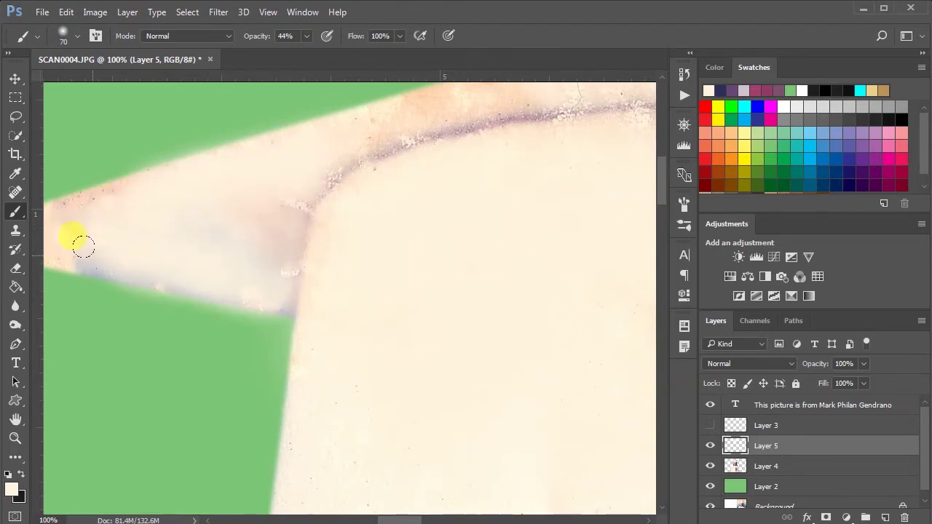
pyautogui.scroll(6, 84, 246)
pyautogui.moveTo(248, 262); pyautogui.dragTo(240, 321)
pyautogui.scroll(2, 321, 293)
pyautogui.moveTo(321, 293)
pyautogui.mouseDown()
pyautogui.moveTo(187, 326)
pyautogui.moveTo(512, 208)
pyautogui.moveTo(208, 342)
pyautogui.mouseUp()
pyautogui.scroll(-2, 291, 284)
# - Paint cream over the remaining stains on the board above the crown, along its upper edge
pyautogui.hotkey('ctrl', '-')
pyautogui.hotkey('ctrl', '-')
pyautogui.moveTo(419, 217); pyautogui.dragTo(596, 157)
pyautogui.moveTo(372, 519); pyautogui.dragTo(405, 520)
pyautogui.scroll(2, 328, 313)
pyautogui.moveTo(215, 316)
pyautogui.mouseDown()
pyautogui.moveTo(313, 299)
pyautogui.moveTo(458, 248)
pyautogui.moveTo(146, 385)
pyautogui.mouseUp()
pyautogui.moveTo(583, 290)
pyautogui.mouseDown()
pyautogui.moveTo(450, 252)
pyautogui.moveTo(603, 295)
pyautogui.mouseUp()
# - Enlarge the brush to 125 px and cover the board's right wing and its remaining stained edges with cream
pyautogui.hscroll(3, 603, 295)
pyautogui.press(']')
pyautogui.press(']')
pyautogui.press(']')
pyautogui.press(']')
pyautogui.moveTo(344, 365)
pyautogui.mouseDown()
pyautogui.moveTo(360, 306)
pyautogui.moveTo(578, 389)
pyautogui.moveTo(370, 444)
pyautogui.moveTo(373, 455)
pyautogui.moveTo(583, 393)
pyautogui.moveTo(604, 412)
pyautogui.mouseUp()
pyautogui.moveTo(226, 247); pyautogui.dragTo(583, 382)
pyautogui.scroll(-4, 357, 303)
pyautogui.scroll(3, 335, 302)
pyautogui.click(443, 449)
pyautogui.scroll(-3, 429, 466)
pyautogui.hscroll(-3, 379, 516)
pyautogui.moveTo(252, 272)
pyautogui.mouseDown()
pyautogui.moveTo(247, 258)
pyautogui.moveTo(319, 137)
pyautogui.mouseUp()
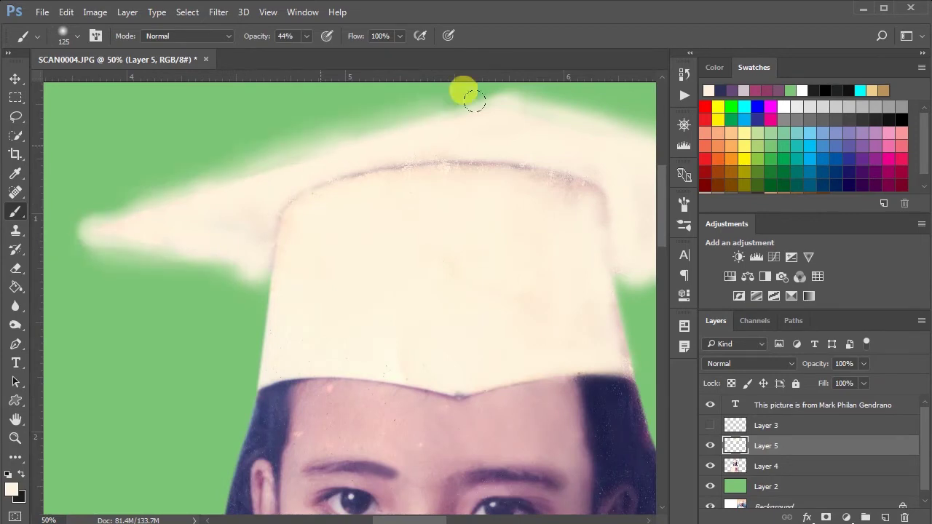
# - Load Layer 4's outline as a selection and remove the cream paint that spills outside the cap
pyautogui.scroll(-2, 350, 190)
pyautogui.hscroll(5, 409, 279)
pyautogui.keyDown('ctrl'); pyautogui.click(736, 466); pyautogui.keyUp('ctrl')
pyautogui.hotkey('ctrl', '-')
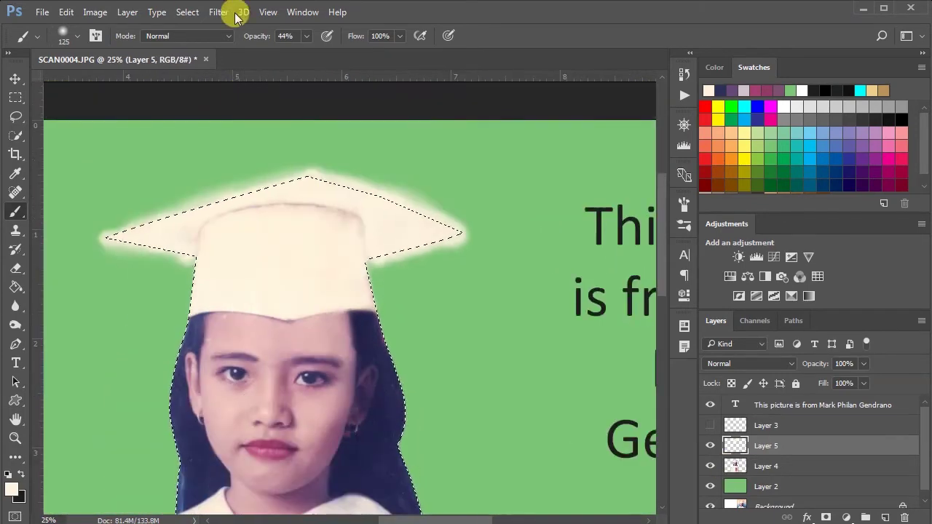
pyautogui.hotkey('ctrl', '+')
pyautogui.hotkey('ctrl', '+')
pyautogui.hotkey('ctrl', '+')
pyautogui.scroll(3, 241, 391)
# - Choose a paler off-white and paint over the cap's crown with a 300 px brush, reducing the brush to 125 px
pyautogui.click(11, 489)
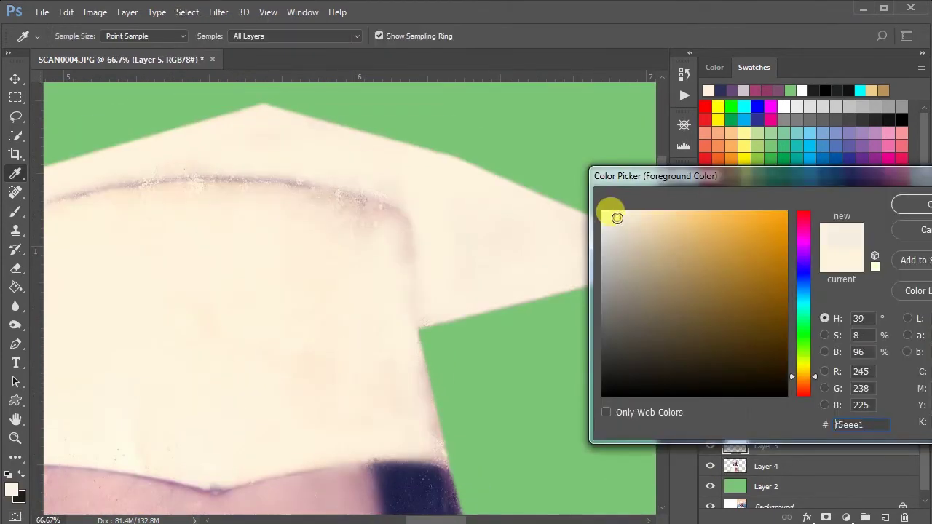
pyautogui.click(613, 215)
pyautogui.press('Return')
pyautogui.moveTo(293, 200); pyautogui.dragTo(192, 196)
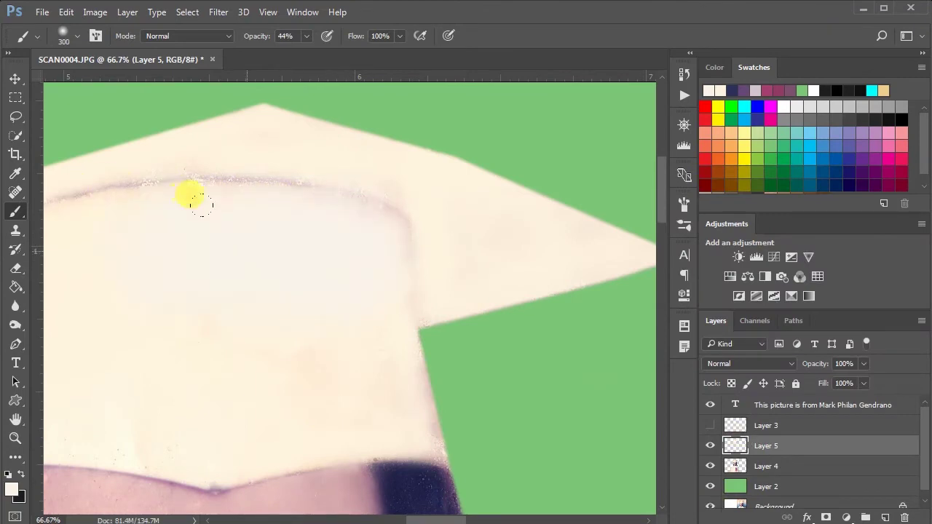
pyautogui.hotkey('ctrl', '-')
pyautogui.moveTo(151, 359); pyautogui.dragTo(89, 329)
pyautogui.scroll(-1, 90, 329)
pyautogui.moveTo(431, 520); pyautogui.dragTo(411, 520)
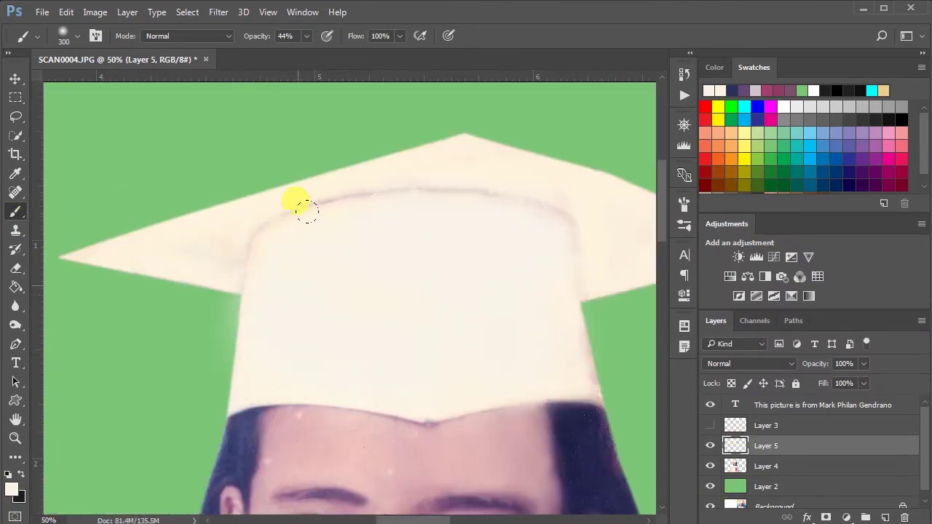
pyautogui.scroll(-2, 402, 233)
pyautogui.scroll(3, 416, 219)
pyautogui.press('[')
pyautogui.press('[')
pyautogui.press('[')
pyautogui.press('[')
pyautogui.press('[')
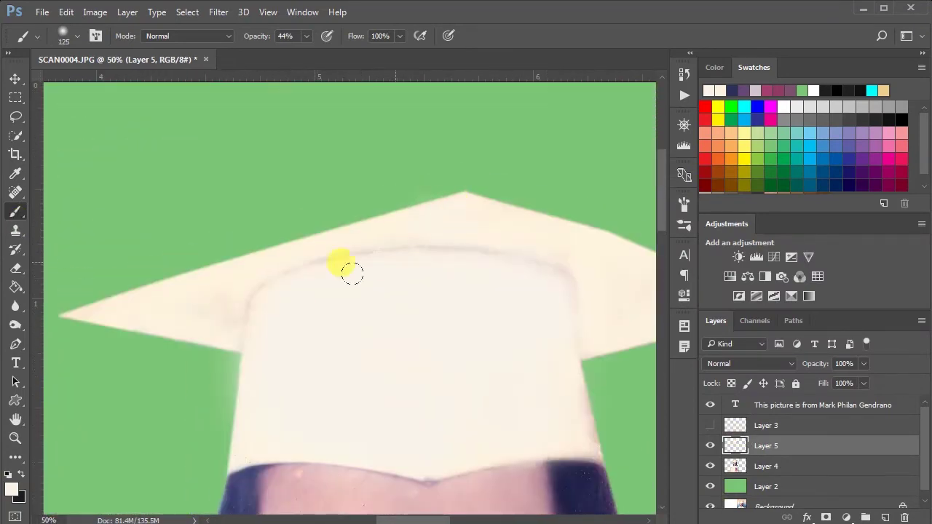
# - Preview different blend modes on Layer 5, such as Overlay and Luminosity, and return it to Normal
pyautogui.scroll(-4, 352, 275)
pyautogui.click(749, 364)
pyautogui.click(731, 79)
pyautogui.press('Down')
pyautogui.press('Down')
pyautogui.press('Down')
pyautogui.press('Down')
pyautogui.press('Down')
pyautogui.press('Down')
pyautogui.press('Down')
pyautogui.press('Down')
pyautogui.press('Down')
pyautogui.press('Down')
pyautogui.press('Down')
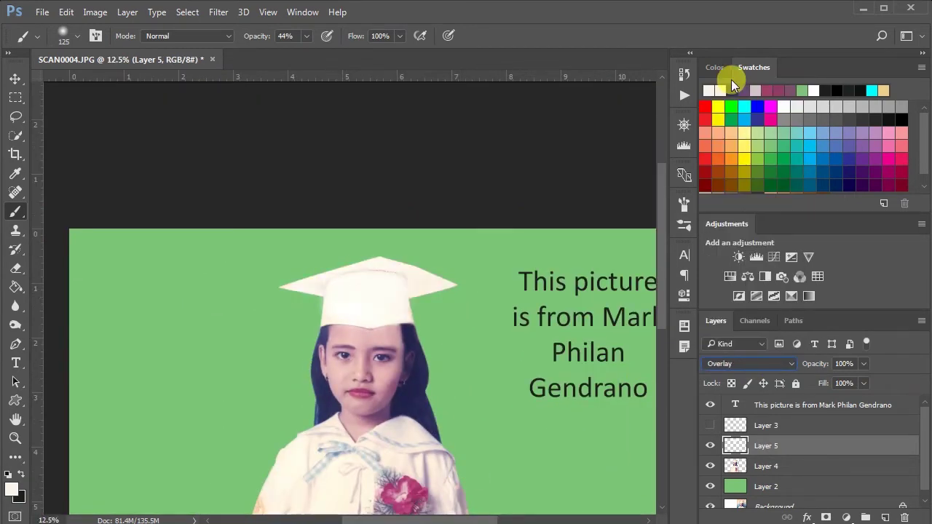
pyautogui.press('Down')
pyautogui.press('Down')
pyautogui.press('Down')
pyautogui.press('Down')
pyautogui.press('Down')
pyautogui.press('Down')
pyautogui.press('Down')
pyautogui.press('Down')
pyautogui.press('Down')
pyautogui.press('Down')
pyautogui.press('Down')
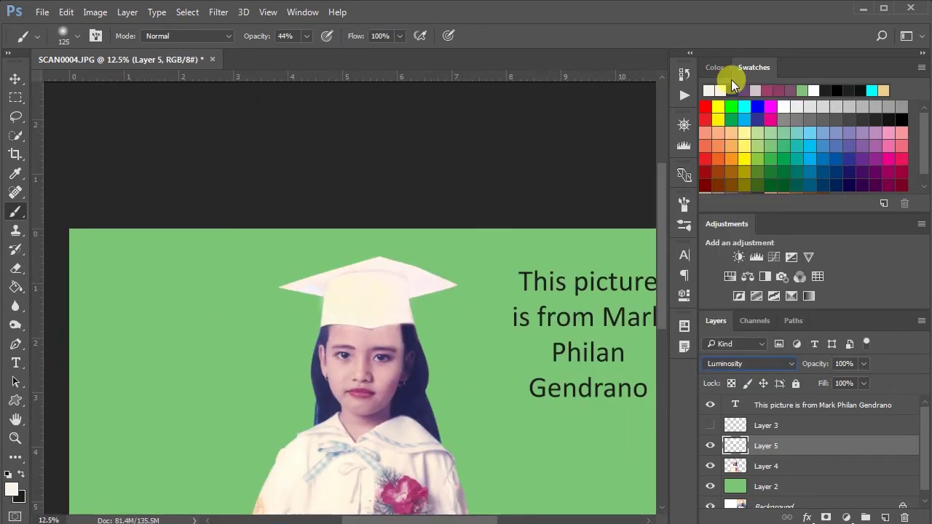
pyautogui.hotkey('ctrl', '+')
pyautogui.press('Up')
pyautogui.press('Up')
pyautogui.press('Up')
pyautogui.press('Up')
pyautogui.press('Up')
pyautogui.press('Up')
pyautogui.press('Up')
pyautogui.press('Up')
pyautogui.press('Up')
pyautogui.press('Up')
pyautogui.press('Up')
pyautogui.press('Up')
pyautogui.press('Up')
pyautogui.press('Up')
pyautogui.press('Up')
pyautogui.press('Up')
pyautogui.press('Up')
pyautogui.press('Up')
pyautogui.press('Up')
pyautogui.press('Up')
# - Merge the painted cap layer, Layer 5, with the girl's cutout on Layer 4
pyautogui.keyDown('shift'); pyautogui.click(762, 467); pyautogui.keyUp('shift')
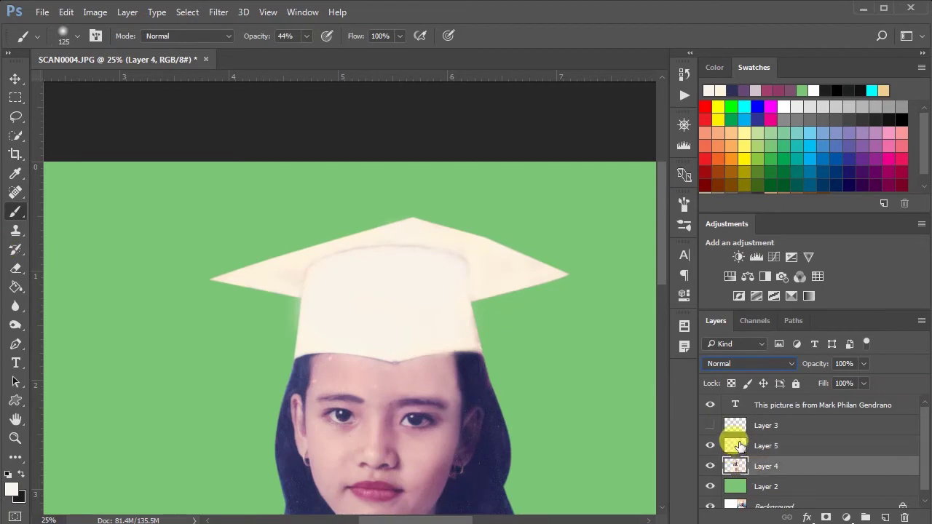
pyautogui.rightClick(762, 467)
pyautogui.press('o')
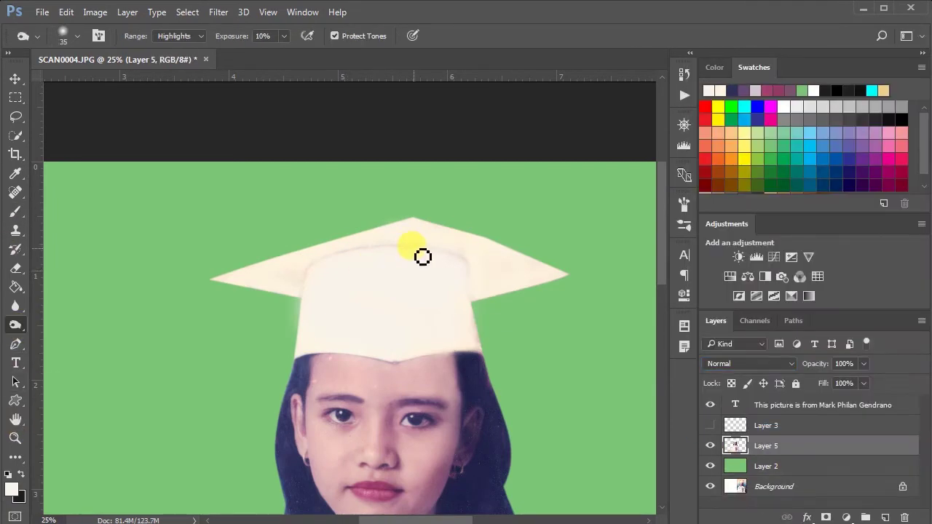
# - Clone clean areas over the specks on the forehead and along the cap's lower edge at 57% opacity
pyautogui.scroll(-1, 305, 405)
pyautogui.scroll(4, 306, 405)
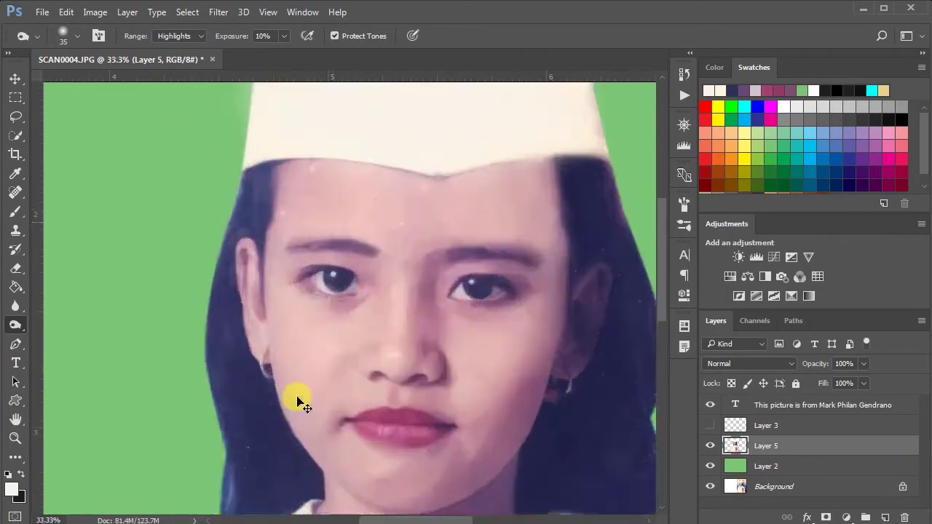
pyautogui.press('s')
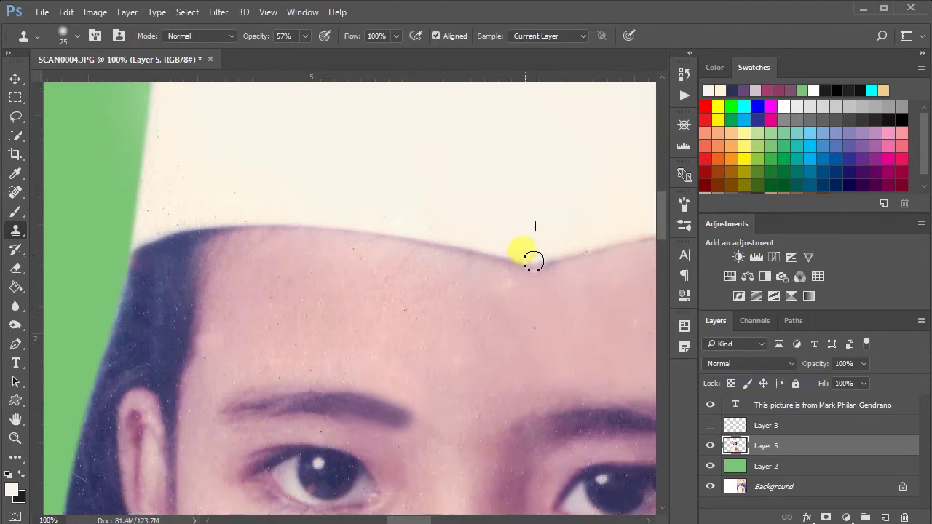
pyautogui.scroll(-4, 551, 268)
pyautogui.scroll(4, 495, 316)
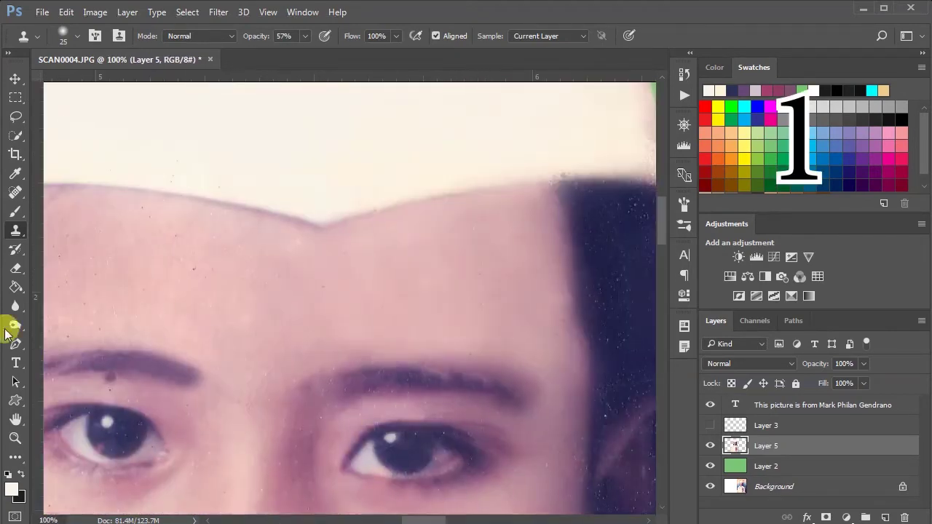
# - Burn the highlights on the cap's board at 10% exposure and enlarge the brush to 175 px
pyautogui.click(15, 325)
pyautogui.hotkey('ctrl', '-')
pyautogui.hotkey('ctrl', '-')
pyautogui.hotkey('ctrl', '+')
pyautogui.scroll(-1, 341, 274)
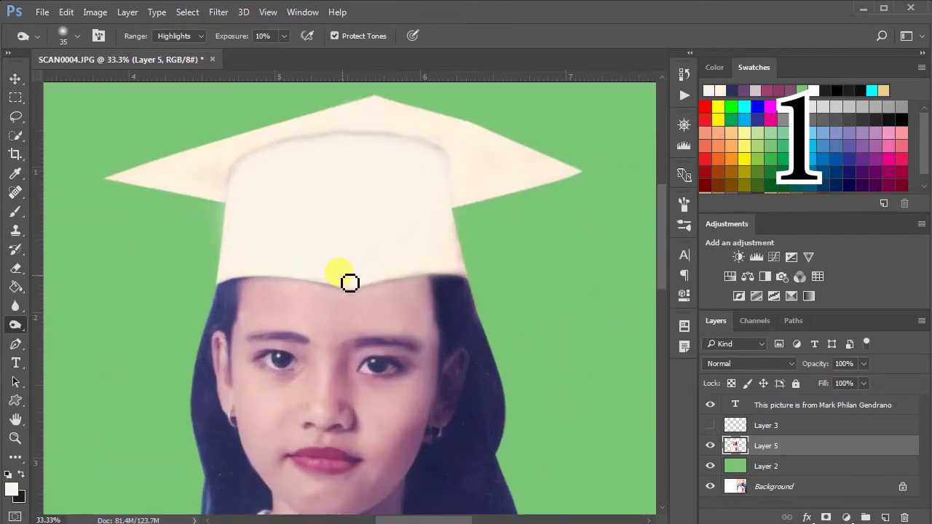
pyautogui.scroll(3, 510, 284)
pyautogui.moveTo(571, 239)
pyautogui.mouseDown()
pyautogui.moveTo(522, 237)
pyautogui.moveTo(496, 179)
pyautogui.moveTo(462, 248)
pyautogui.mouseUp()
pyautogui.scroll(-4, 466, 277)
pyautogui.press(']')
pyautogui.press(']')
pyautogui.press(']')
pyautogui.press(']')
pyautogui.scroll(-5, 474, 319)
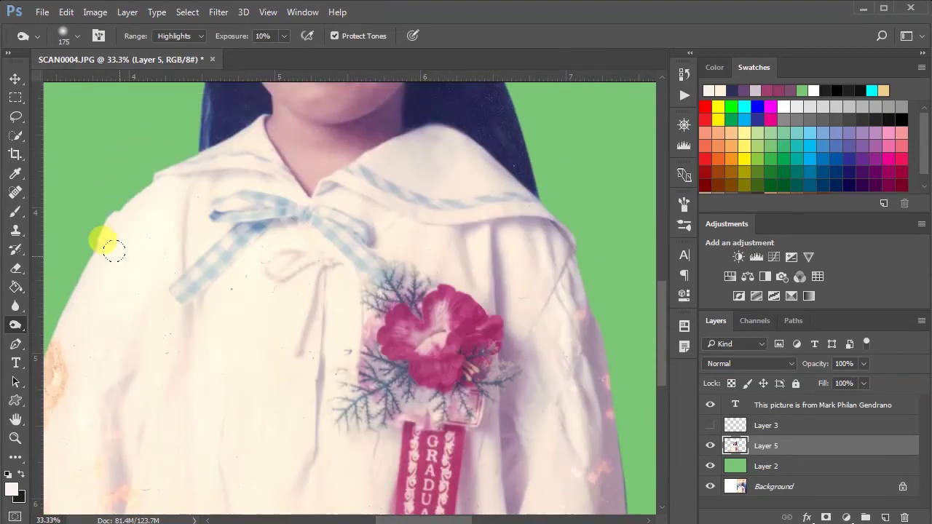
# - Clone clean fabric over the stains along the outer edge of the left sleeve with an 80 px Clone Stamp
pyautogui.press('s')
pyautogui.scroll(-5, 136, 320)
pyautogui.hotkey('ctrl', '+')
pyautogui.hotkey('ctrl', '-')
pyautogui.hscroll(-5, 410, 502)
pyautogui.scroll(2, 405, 466)
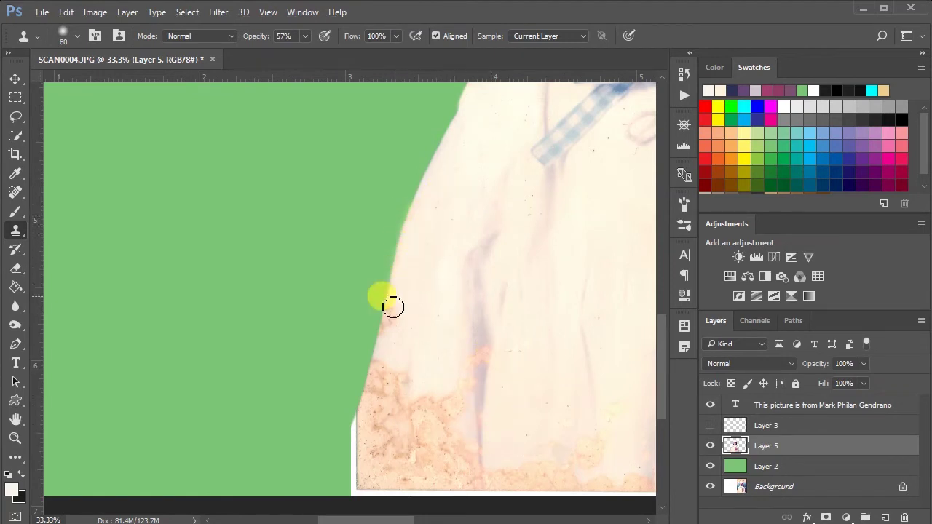
pyautogui.moveTo(390, 340); pyautogui.dragTo(388, 326)
pyautogui.scroll(-2, 427, 243)
pyautogui.scroll(3, 470, 341)
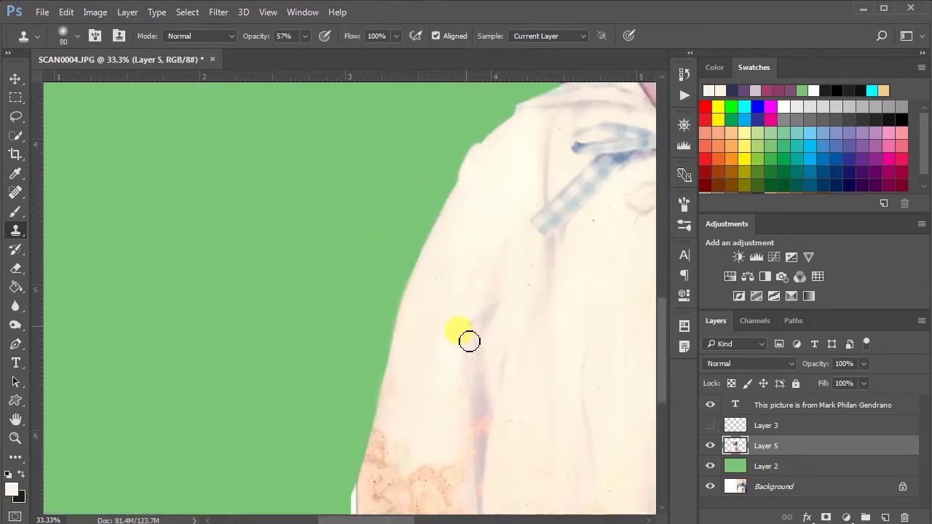
# - Clone clean fabric over the orange stains around the sleeve's vertical fold, above the photo's lower edge
pyautogui.scroll(-2, 471, 341)
pyautogui.hotkey('ctrl', '+')
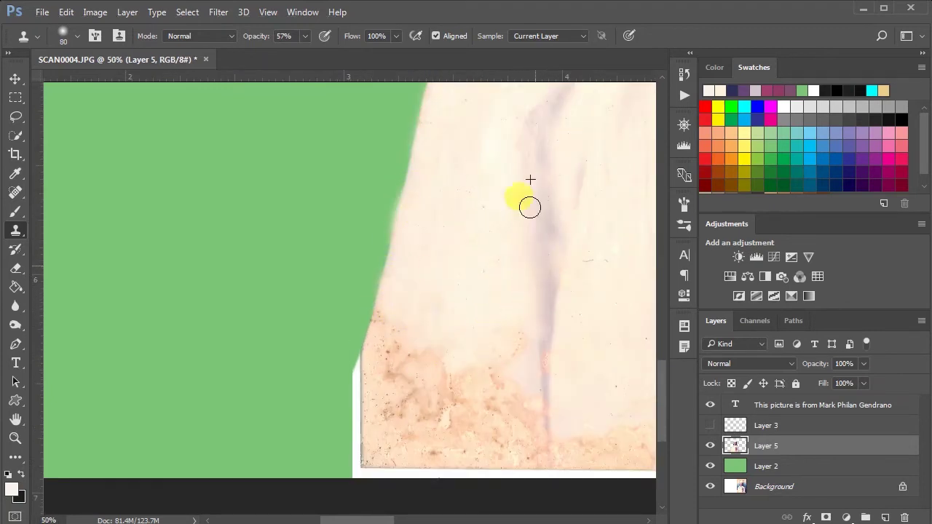
pyautogui.scroll(-3, 519, 297)
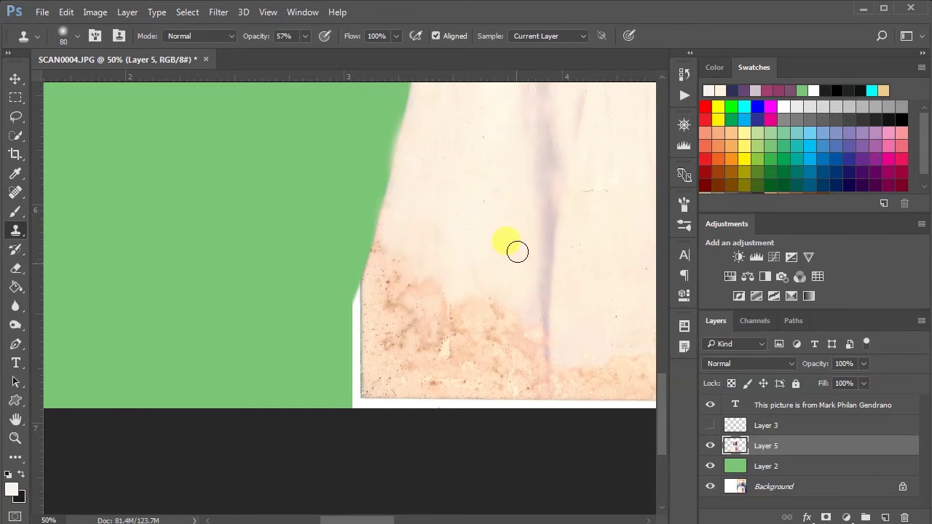
# - Sample the gown's clean cream and paint over the orange stain at the lower left with the 125 px brush
pyautogui.scroll(-3, 489, 226)
pyautogui.scroll(1, 462, 241)
pyautogui.press('b')
pyautogui.keyDown('alt'); pyautogui.click(475, 160); pyautogui.keyUp('alt')
pyautogui.moveTo(457, 248)
pyautogui.mouseDown()
pyautogui.moveTo(434, 221)
pyautogui.moveTo(378, 273)
pyautogui.mouseUp()
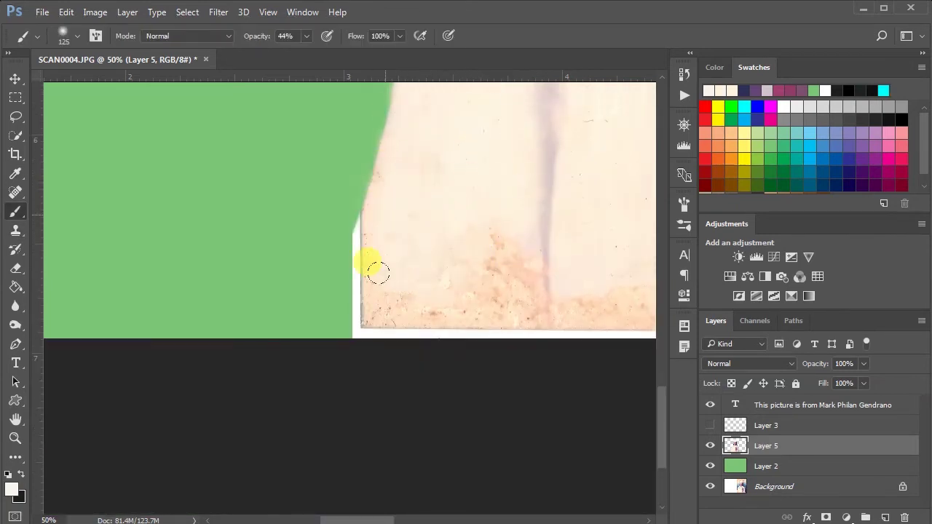
pyautogui.moveTo(480, 226); pyautogui.dragTo(483, 254)
# - Reduce the brush to 80 px, resample the cream and paint over the stains along the lower sleeve edge
pyautogui.hotkey('ctrl', '+')
pyautogui.hotkey('ctrl', '+')
pyautogui.press('[')
pyautogui.press('[')
pyautogui.press('[')
pyautogui.keyDown('alt'); pyautogui.click(417, 217); pyautogui.keyUp('alt')
pyautogui.moveTo(375, 189)
pyautogui.mouseDown()
pyautogui.moveTo(387, 233)
pyautogui.moveTo(416, 161)
pyautogui.mouseUp()
# - Load the pixels of Layer 5 as a selection around the girl's outline
pyautogui.scroll(3, 387, 233)
pyautogui.scroll(4, 416, 160)
pyautogui.rightClick(735, 451)
pyautogui.click(765, 125)
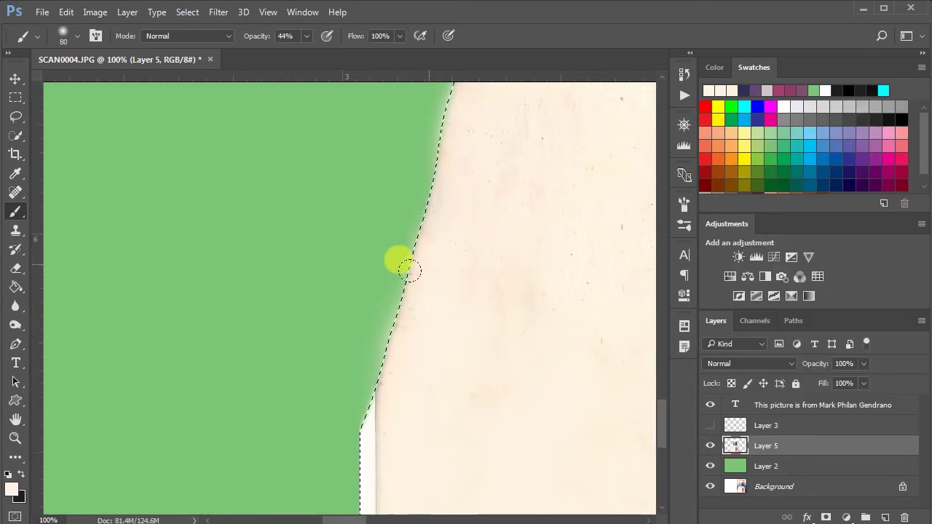
# - Paint cream along the gown's left outline inside the selection with the 80 px brush at 44% opacity
pyautogui.moveTo(410, 270); pyautogui.dragTo(382, 389)
pyautogui.scroll(3, 411, 321)
pyautogui.moveTo(430, 342); pyautogui.dragTo(466, 139)
pyautogui.scroll(-9, 456, 418)
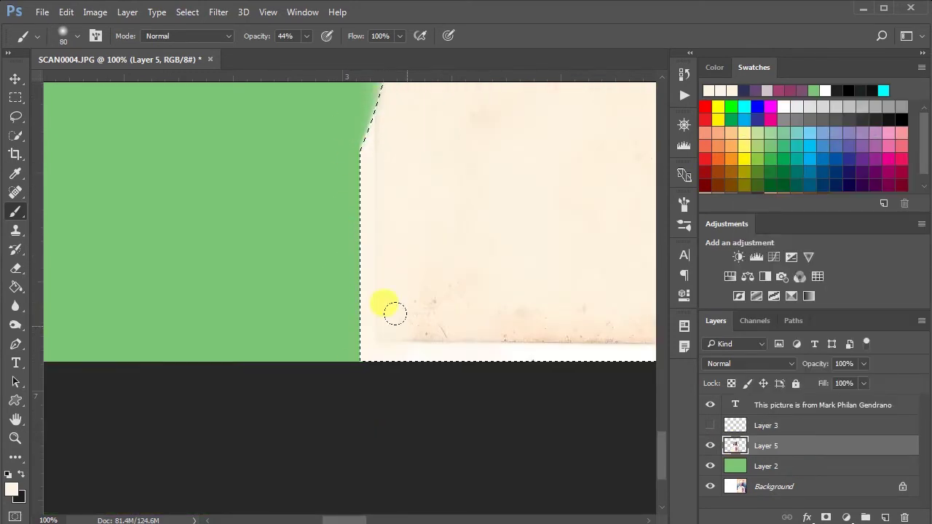
# - Paint cream over the orange stains along the gown's lower left hem with a 125 px brush at 100% opacity
pyautogui.press(']')
pyautogui.press(']')
pyautogui.press(']')
pyautogui.hotkey('ctrl', '-')
pyautogui.press('0')
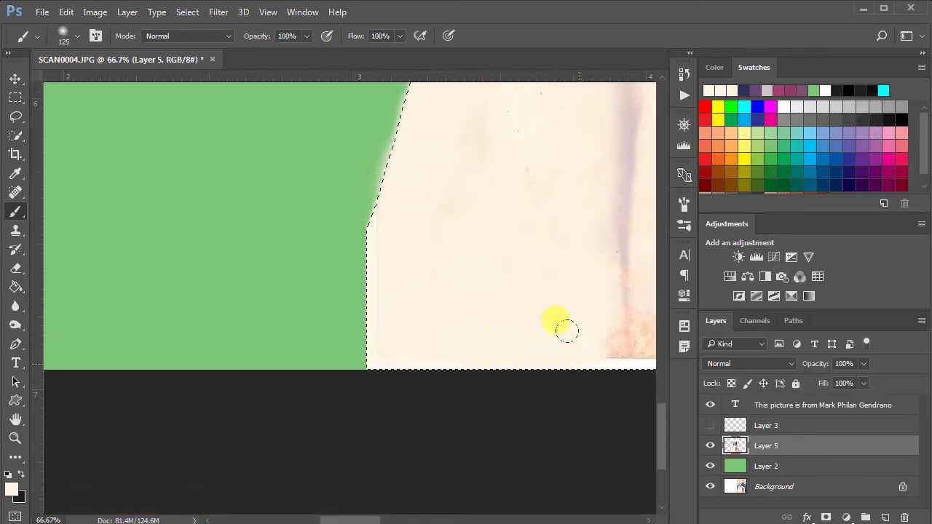
pyautogui.hscroll(10, 537, 370)
pyautogui.moveTo(342, 268)
pyautogui.mouseDown()
pyautogui.moveTo(524, 214)
pyautogui.moveTo(510, 221)
pyautogui.mouseUp()
# - Cover the orange stains on the light fabric between the ribbon's side fold and the gown's mauve right edge
pyautogui.hotkey('ctrl', '-')
pyautogui.hotkey('ctrl', '-')
pyautogui.hotkey('ctrl', '-')
pyautogui.hotkey('ctrl', '+')
pyautogui.moveTo(429, 520); pyautogui.dragTo(465, 520)
pyautogui.hotkey('ctrl', '+')
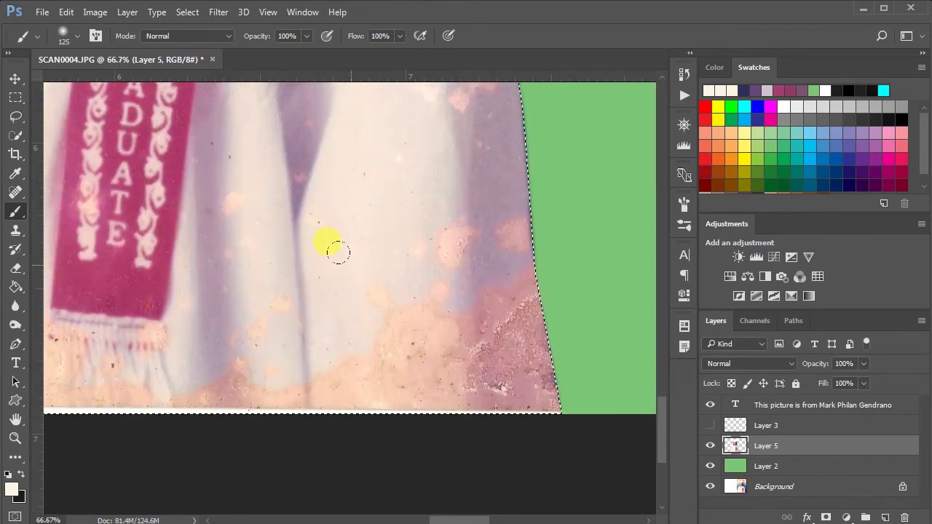
pyautogui.scroll(5, 416, 306)
pyautogui.moveTo(446, 265); pyautogui.dragTo(462, 426)
pyautogui.scroll(-2, 416, 392)
pyautogui.hotkey('ctrl', '-')
pyautogui.hotkey('ctrl', '-')
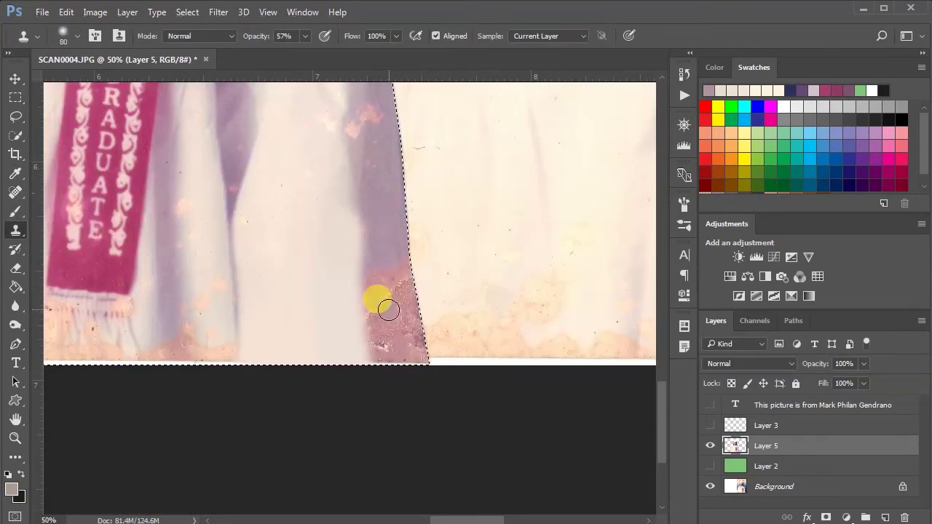
# - Sample the mauve of the gown's right edge and paint over its stained lower corner at 47% opacity
pyautogui.press('b')
pyautogui.keyDown('alt'); pyautogui.click(381, 187); pyautogui.keyUp('alt')
pyautogui.moveTo(271, 36); pyautogui.dragTo(250, 35)
pyautogui.moveTo(393, 291)
pyautogui.mouseDown()
pyautogui.moveTo(406, 337)
pyautogui.moveTo(367, 262)
pyautogui.mouseUp()
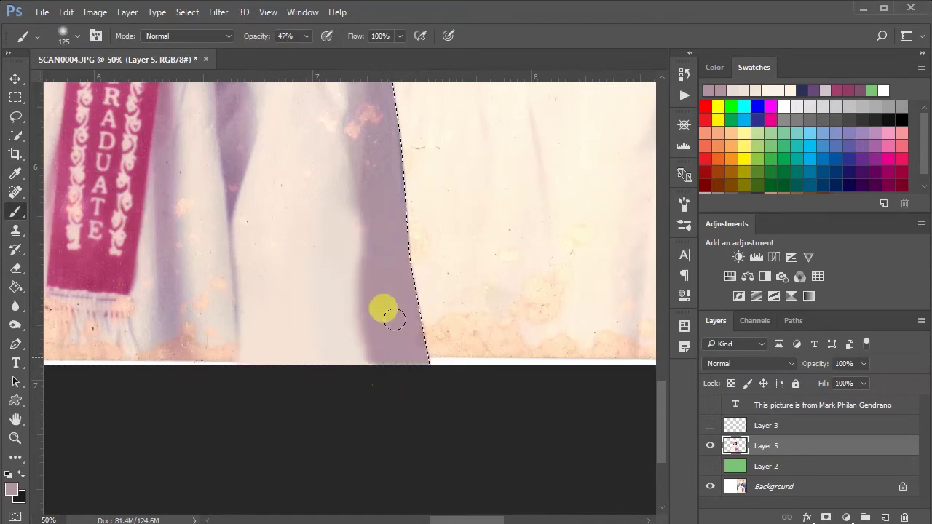
# - Continue the mauve shading upward along the gown's right edge with the 125 px brush
pyautogui.scroll(5, 375, 299)
pyautogui.scroll(-4, 367, 334)
pyautogui.scroll(-3, 427, 497)
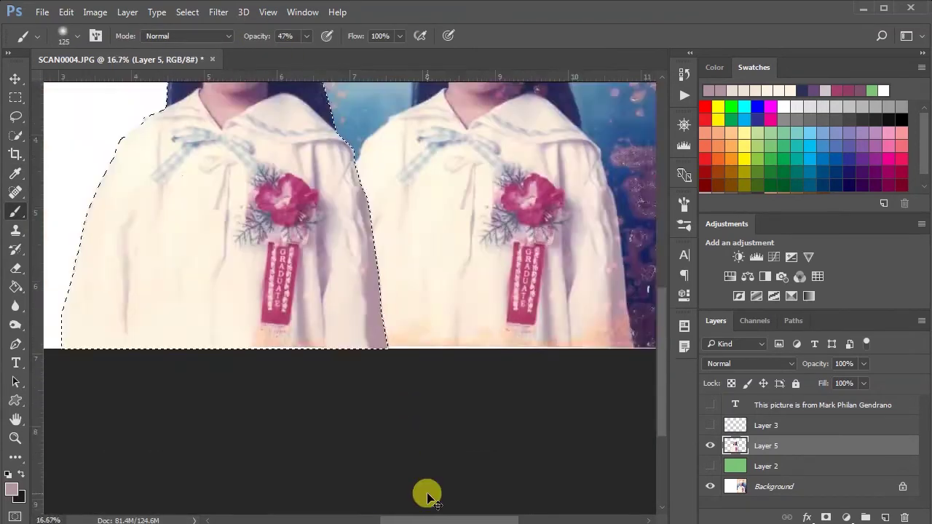
pyautogui.scroll(3, 434, 212)
pyautogui.moveTo(440, 322); pyautogui.dragTo(435, 298)
# - Sample a lighter mauve and paint over the peach spots along the shaded band's inner border with a 50 px brush
pyautogui.scroll(-3, 437, 359)
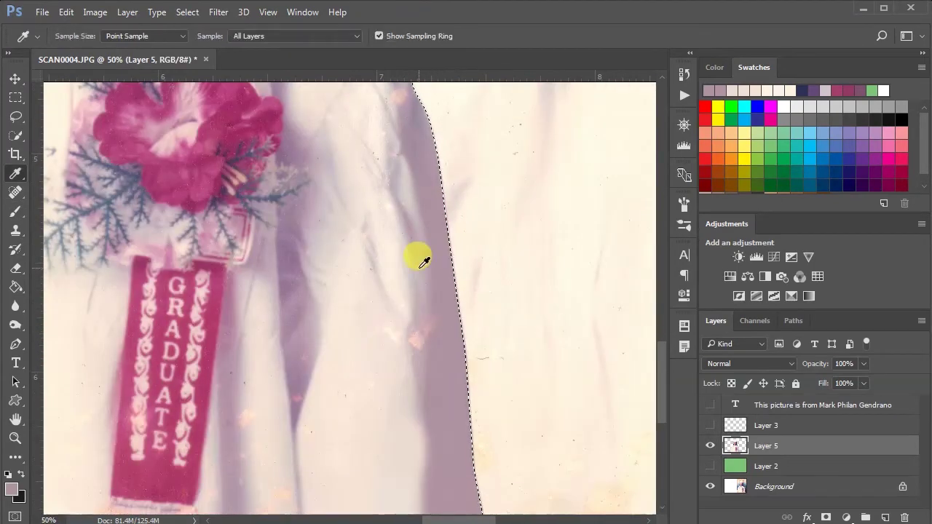
pyautogui.keyDown('alt'); pyautogui.click(419, 269); pyautogui.keyUp('alt')
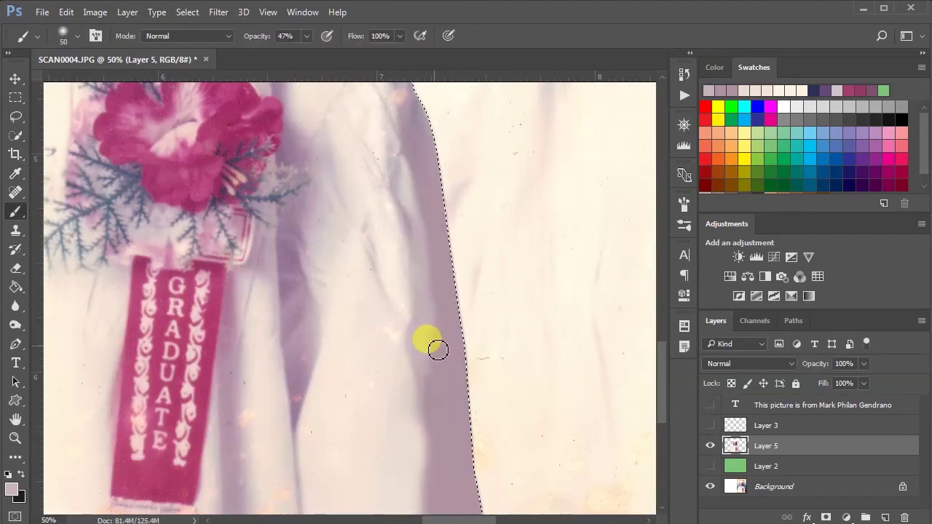
pyautogui.moveTo(438, 350); pyautogui.dragTo(443, 316)
# - Resample the fabric tone below the right shoulder and retouch the upper sleeve edge with a 20 px brush
pyautogui.scroll(4, 439, 320)
pyautogui.press('[')
pyautogui.press('[')
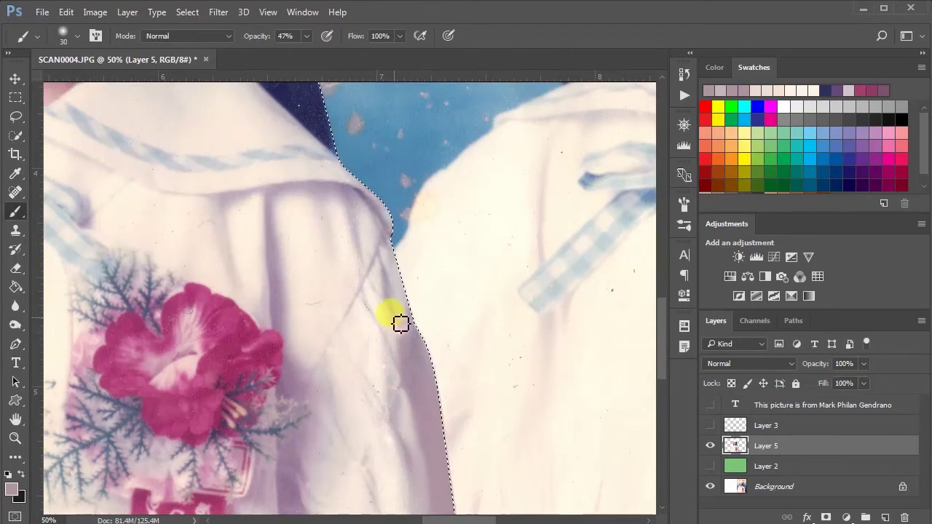
pyautogui.keyDown('alt'); pyautogui.click(401, 309); pyautogui.keyUp('alt')
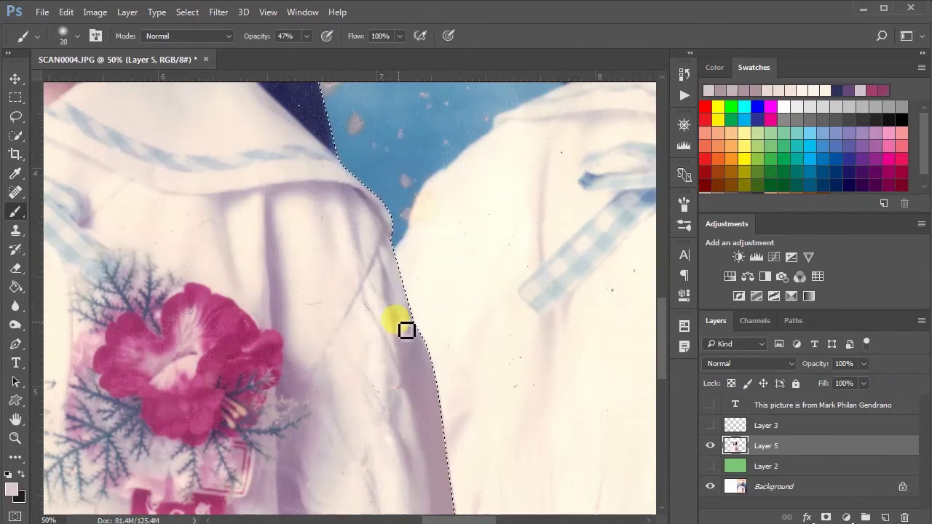
pyautogui.hotkey('ctrl', '-')
pyautogui.hotkey('ctrl', '-')
pyautogui.hotkey('ctrl', '-')
pyautogui.hotkey('ctrl', '-')
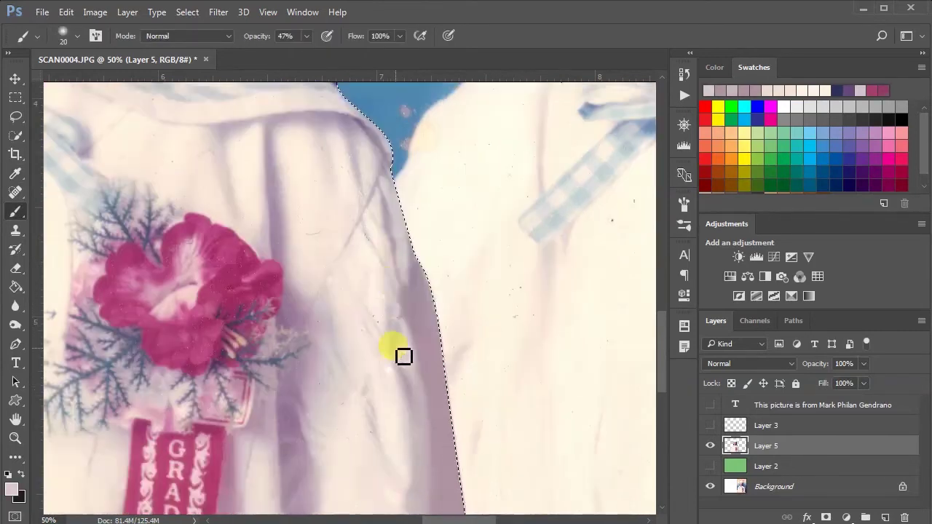
# - Hide the Background layer and paint over the stains on the fabric fold beside the ribbon's lower end
pyautogui.hotkey('ctrl', '+')
pyautogui.hotkey('ctrl', '+')
pyautogui.hotkey('ctrl', '+')
pyautogui.scroll(-5, 395, 348)
pyautogui.hotkey('ctrl', '+')
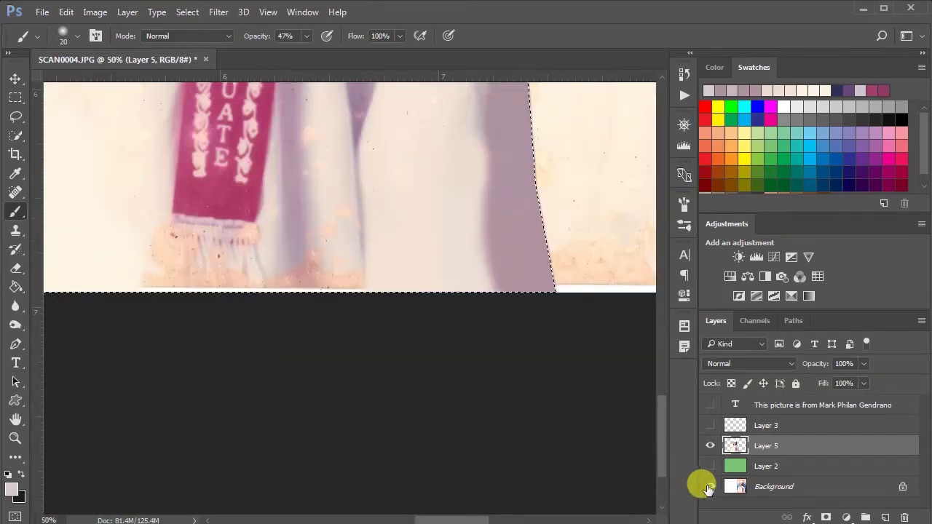
pyautogui.click(710, 486)
pyautogui.scroll(2, 294, 300)
pyautogui.moveTo(313, 249)
pyautogui.mouseDown()
pyautogui.moveTo(306, 240)
pyautogui.moveTo(331, 379)
pyautogui.moveTo(283, 395)
pyautogui.mouseUp()
# - Resample the pale fabric tones and paint over the stains around the ribbon fringe with an 80 px brush at 100% opacity
pyautogui.press('0')
pyautogui.click(326, 308)
pyautogui.keyDown('alt'); pyautogui.click(288, 351); pyautogui.keyUp('alt')
pyautogui.keyDown('alt'); pyautogui.click(272, 351); pyautogui.keyUp('alt')
pyautogui.moveTo(277, 347)
pyautogui.mouseDown()
pyautogui.moveTo(267, 414)
pyautogui.moveTo(298, 389)
pyautogui.moveTo(312, 437)
pyautogui.moveTo(142, 356)
pyautogui.moveTo(179, 462)
pyautogui.mouseUp()
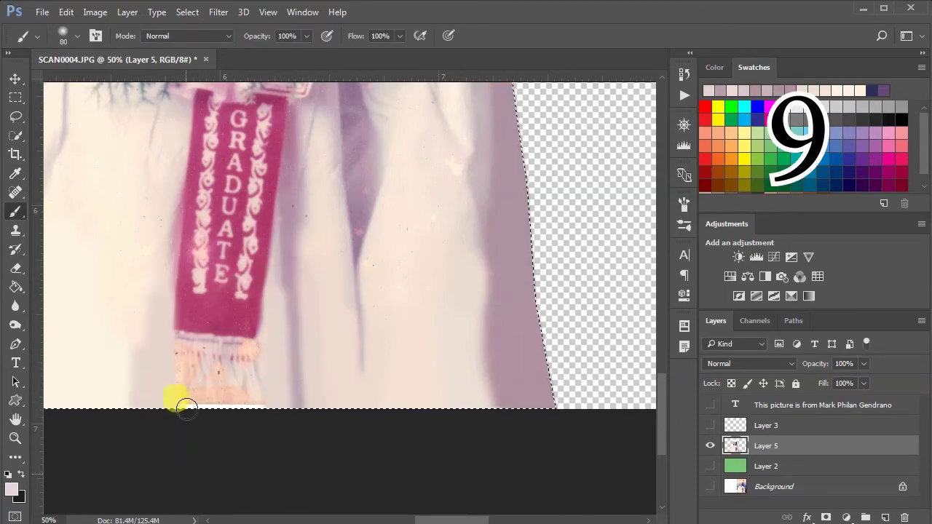
# - Paint pale fabric over the ribbon's stained orange fringe down to the gown's lower edge
pyautogui.scroll(2, 179, 462)
pyautogui.scroll(-1, 199, 423)
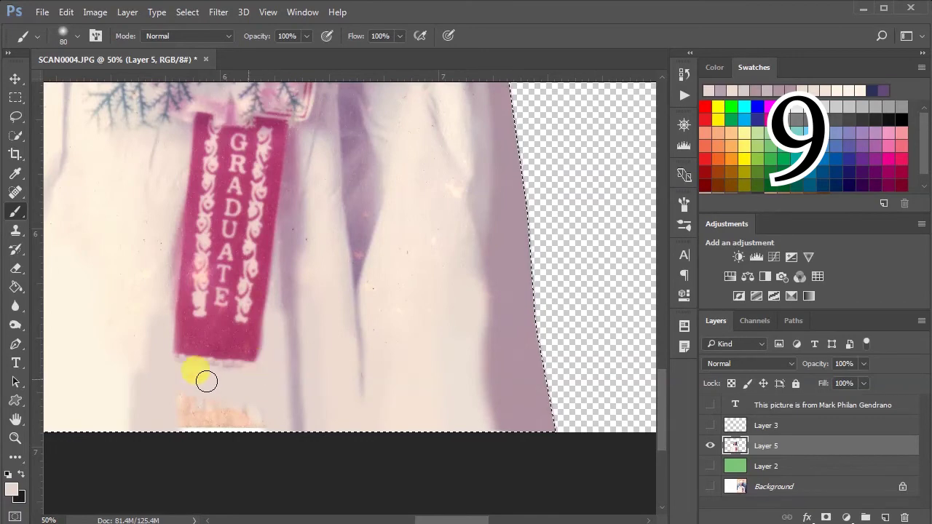
pyautogui.moveTo(223, 440); pyautogui.dragTo(260, 439)
pyautogui.hotkey('ctrl', '-')
pyautogui.hotkey('ctrl', '-')
pyautogui.hotkey('ctrl', '-')
pyautogui.hotkey('ctrl', '-')
pyautogui.hotkey('ctrl', '+')
pyautogui.hotkey('ctrl', '+')
pyautogui.hotkey('ctrl', '+')
pyautogui.hotkey('ctrl', '+')
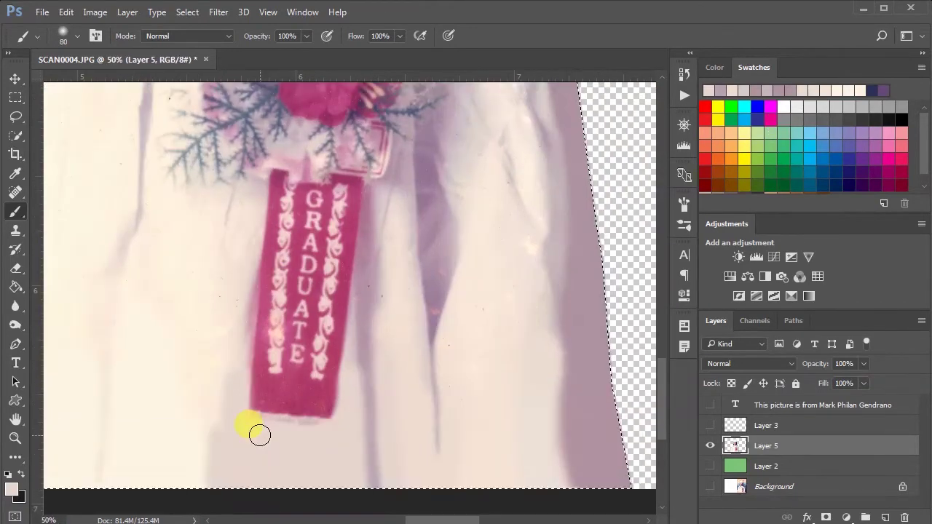
# - Try to retouch the ribbon's lower edge with a sampled mauve and a 25 px brush
pyautogui.scroll(-3, 260, 435)
pyautogui.keyDown('alt'); pyautogui.click(381, 272); pyautogui.keyUp('alt')
pyautogui.press('[')
pyautogui.press('[')
pyautogui.press('[')
pyautogui.press('[')
pyautogui.press('[')
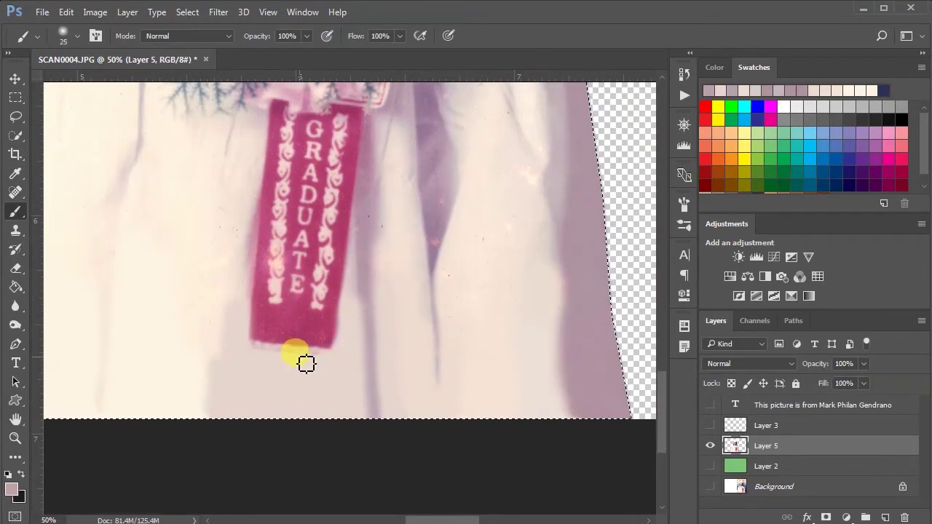
pyautogui.hotkey('ctrl', 'z')
# - Sample the purple fold's tones and heal the spots on that fold and the shaded sleeve with a 25 px Spot Healing Brush
pyautogui.scroll(4, 229, 345)
pyautogui.scroll(-1, 228, 345)
pyautogui.keyDown('alt'); pyautogui.click(438, 291); pyautogui.keyUp('alt')
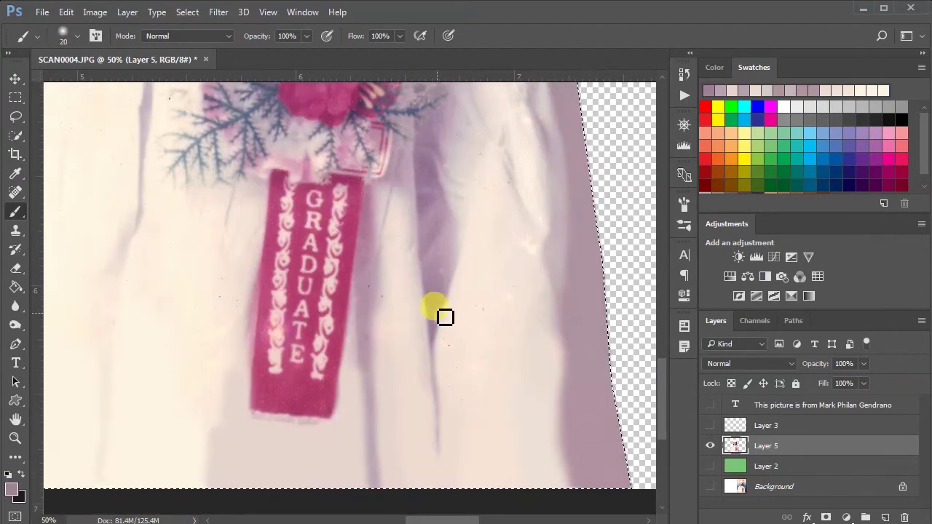
pyautogui.keyDown('alt'); pyautogui.click(432, 290); pyautogui.keyUp('alt')
pyautogui.keyDown('alt'); pyautogui.click(435, 270); pyautogui.keyUp('alt')
pyautogui.rightClick(14, 175)
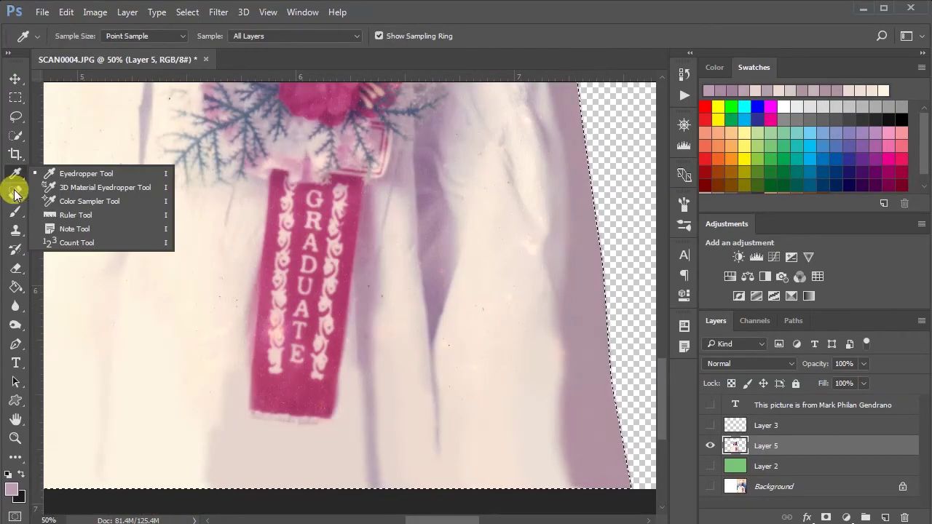
pyautogui.click(14, 193)
pyautogui.moveTo(431, 296); pyautogui.dragTo(431, 319)
pyautogui.scroll(-3, 437, 318)
pyautogui.moveTo(560, 274); pyautogui.dragTo(565, 291)
pyautogui.hotkey('ctrl', '-')
pyautogui.hotkey('ctrl', '-')
pyautogui.hotkey('ctrl', '-')
pyautogui.hotkey('ctrl', '-')
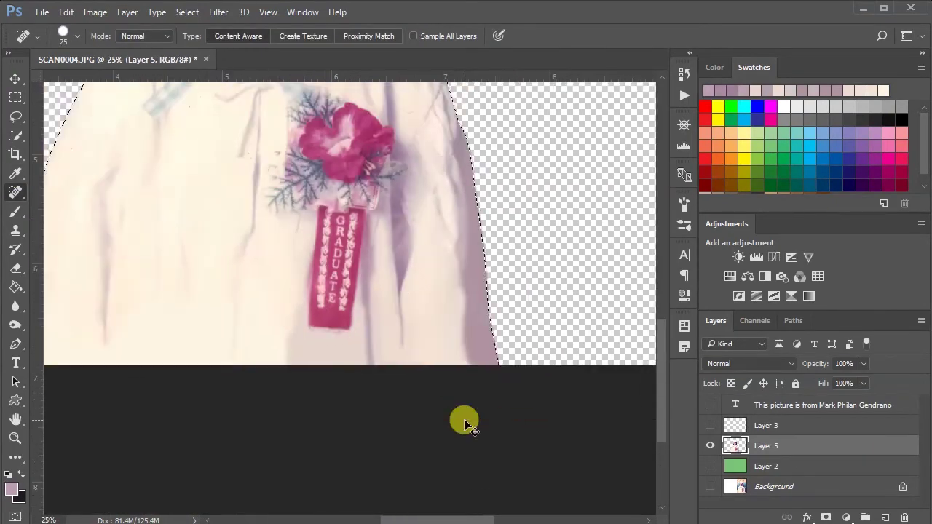
# - Compare the retouched girl with the original photo by showing and hiding the Background layer
pyautogui.scroll(4, 463, 421)
pyautogui.click(710, 486)
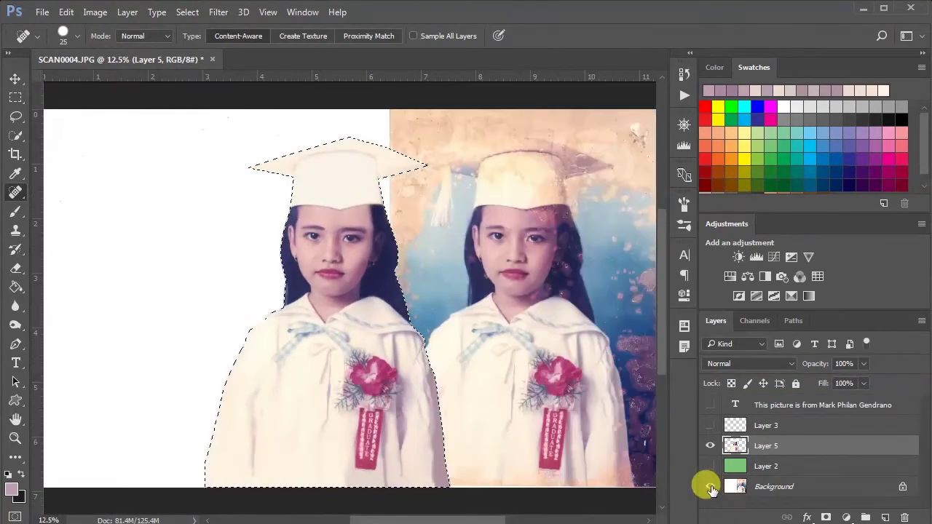
pyautogui.click(710, 486)
# - Add Hue/Saturation and Brightness/Contrast adjustment layers above Layer 5 and increase the Brightness/Contrast settings
pyautogui.click(730, 277)
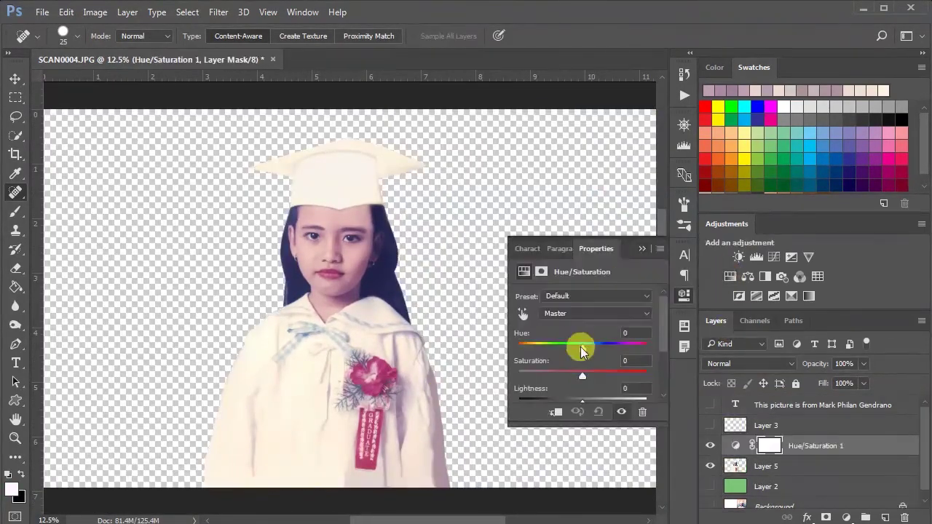
pyautogui.click(739, 257)
pyautogui.moveTo(582, 334); pyautogui.dragTo(605, 362)
# - Add a Curves adjustment layer and brighten the tones sampled directly on the girl's face
pyautogui.click(773, 258)
pyautogui.click(526, 314)
pyautogui.moveTo(365, 220); pyautogui.dragTo(358, 205)
pyautogui.click(641, 248)
# - Show and hide the Background layer to compare the colour-adjusted portrait with the original
pyautogui.scroll(-3, 716, 475)
pyautogui.click(710, 499)
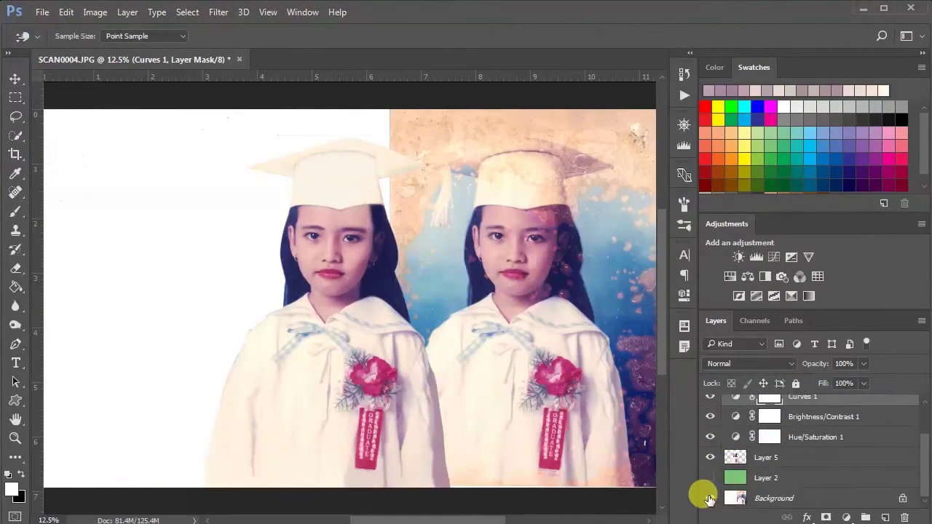
pyautogui.click(710, 499)
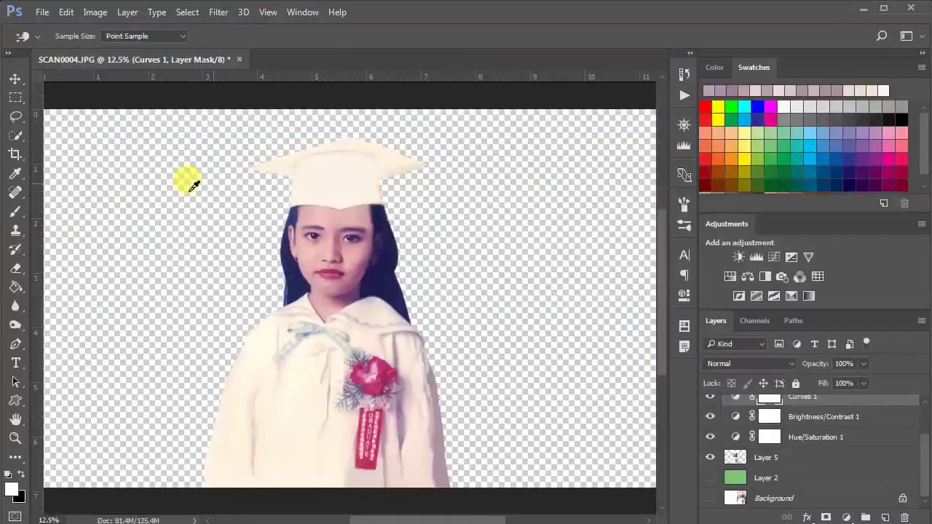
# - Select Layer 2, hide it, show the Background and sample the deep blue of the original photo's backdrop
pyautogui.press('v')
pyautogui.click(194, 183)
pyautogui.click(710, 477)
pyautogui.click(745, 478)
pyautogui.click(11, 488)
pyautogui.click(916, 232)
pyautogui.click(709, 498)
pyautogui.click(711, 477)
pyautogui.press('i')
pyautogui.click(446, 288)
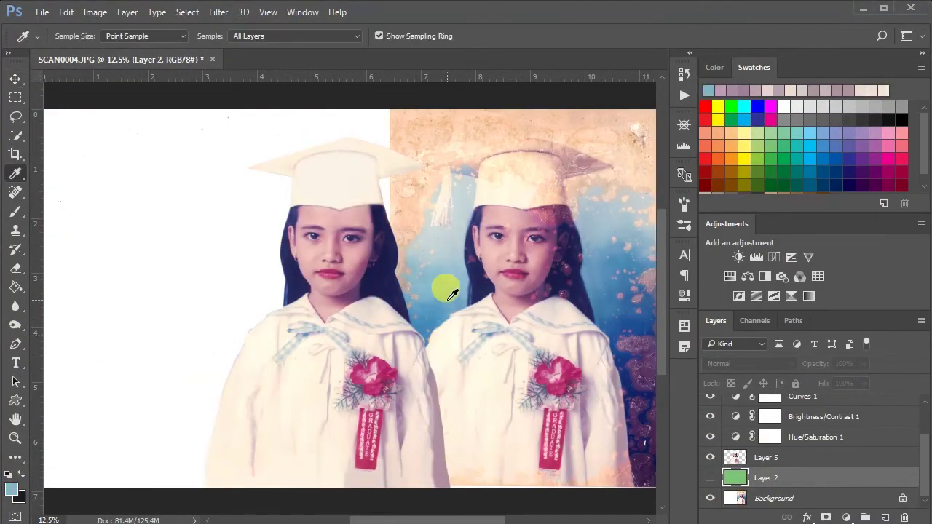
pyautogui.click(618, 308)
# - Show Layer 2 and fill it with the sampled blue using the Paint Bucket
pyautogui.click(710, 477)
pyautogui.press('g')
pyautogui.click(263, 257)
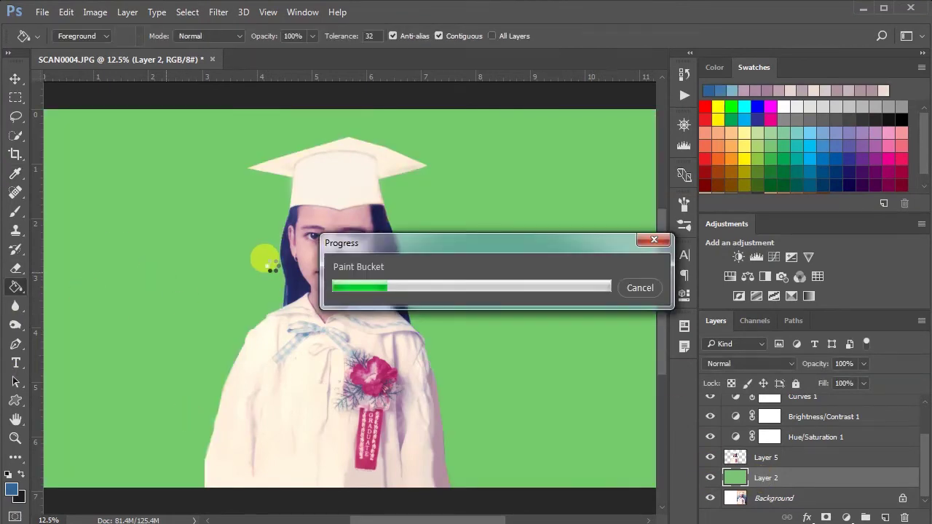
# - Add a Gradient Overlay to Layer 2 with the black-blue-white gradient in Overlay blend mode
pyautogui.press('v')
pyautogui.moveTo(405, 70); pyautogui.dragTo(670, 88)
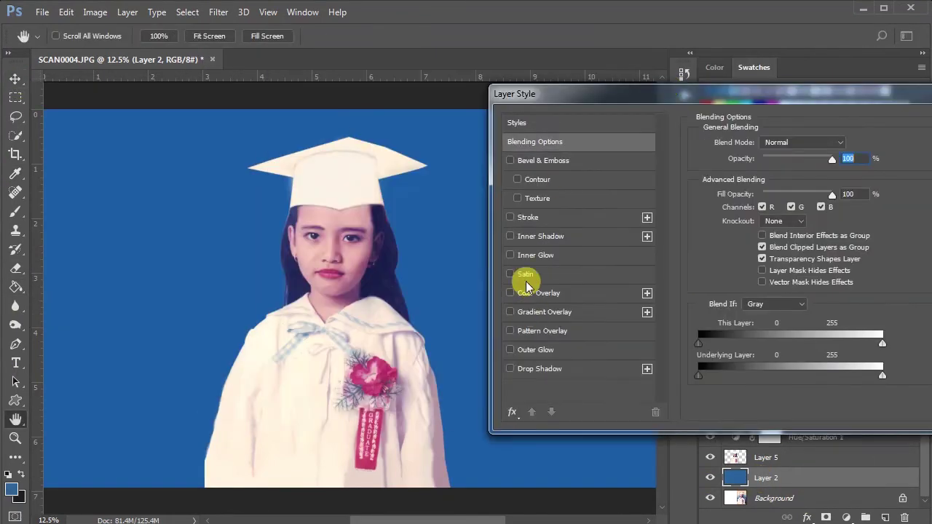
pyautogui.click(532, 313)
pyautogui.click(831, 177)
pyautogui.doubleClick(765, 245)
pyautogui.moveTo(822, 94); pyautogui.dragTo(814, 131)
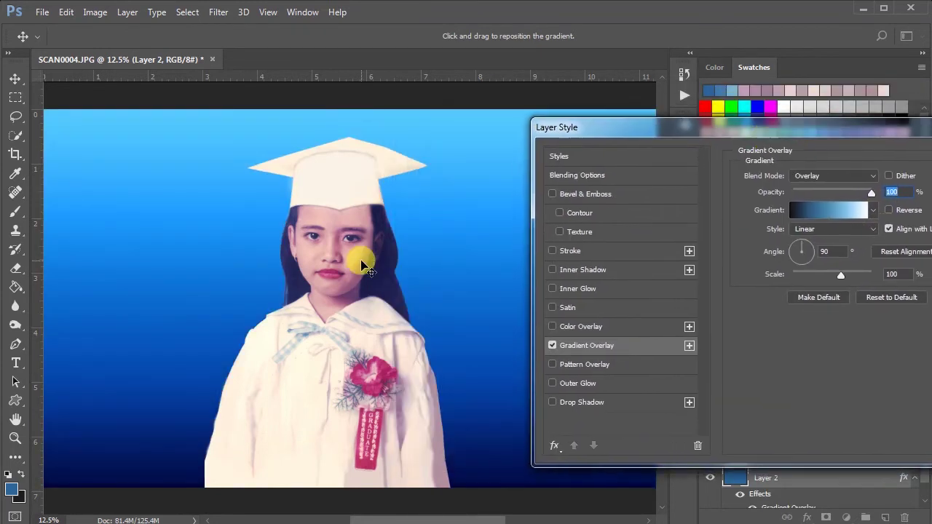
# - Set the gradient overlay's style to Radial, toggle Reverse, lower its opacity almost to the minimum and apply it
pyautogui.click(873, 207)
pyautogui.click(857, 230)
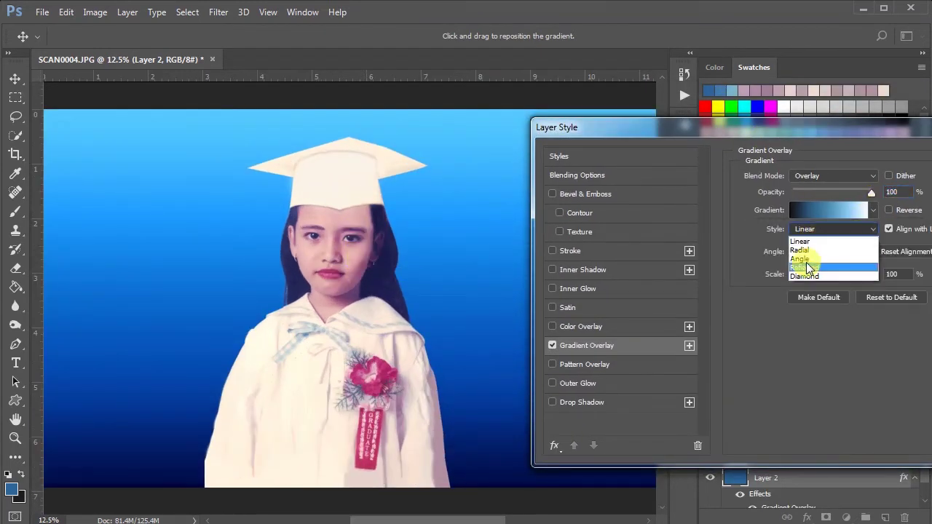
pyautogui.click(807, 253)
pyautogui.click(888, 210)
pyautogui.moveTo(871, 192); pyautogui.dragTo(792, 193)
pyautogui.moveTo(834, 129); pyautogui.dragTo(651, 159)
pyautogui.click(877, 190)
# - Add a Drop Shadow effect to Layer 5 and set the shadow colour to black
pyautogui.scroll(-1, 776, 449)
pyautogui.click(761, 430)
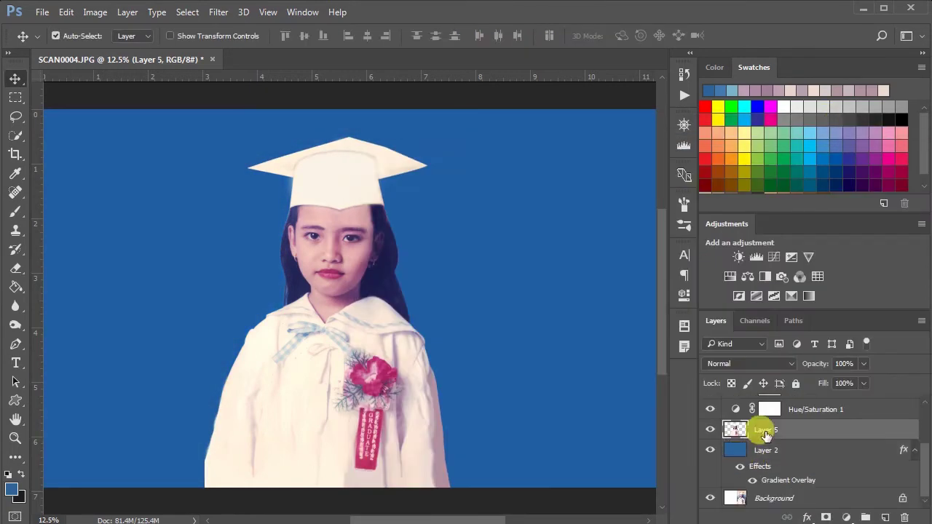
pyautogui.doubleClick(867, 432)
pyautogui.moveTo(545, 158); pyautogui.dragTo(645, 77)
pyautogui.click(492, 353)
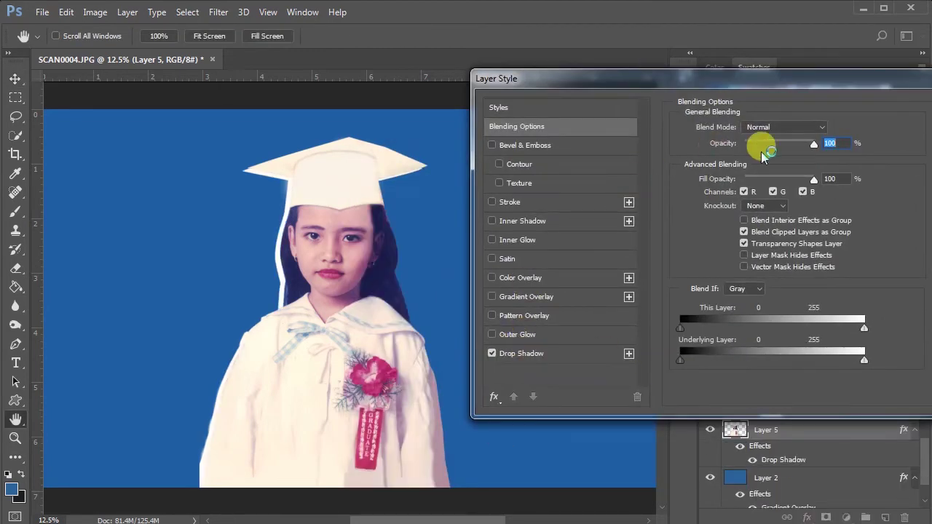
pyautogui.click(568, 353)
pyautogui.click(830, 129)
pyautogui.click(604, 396)
pyautogui.click(914, 205)
# - Set the drop shadow to 39% opacity, 106° angle, 67 px distance and 103 px size, and apply it
pyautogui.moveTo(799, 145); pyautogui.dragTo(759, 136)
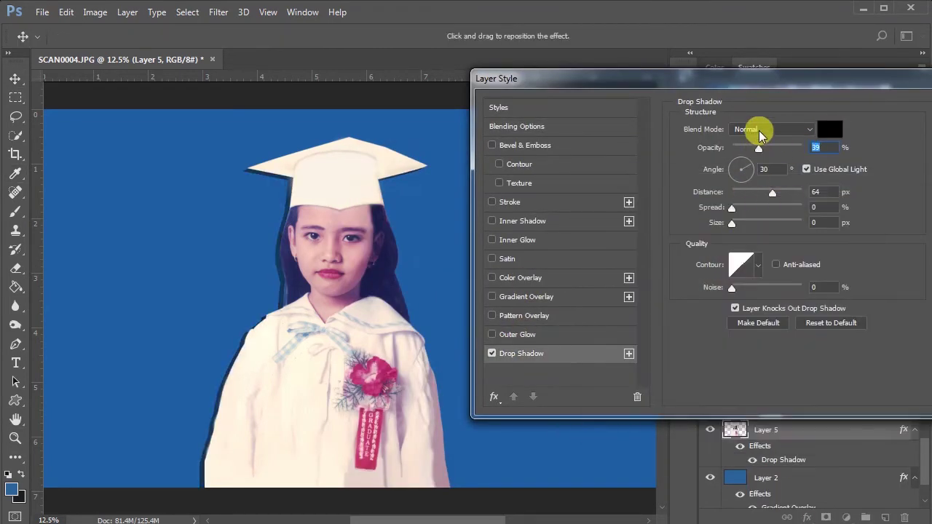
pyautogui.moveTo(732, 222)
pyautogui.mouseDown()
pyautogui.moveTo(764, 222)
pyautogui.moveTo(778, 195)
pyautogui.moveTo(774, 211)
pyautogui.moveTo(730, 213)
pyautogui.mouseUp()
pyautogui.click(739, 162)
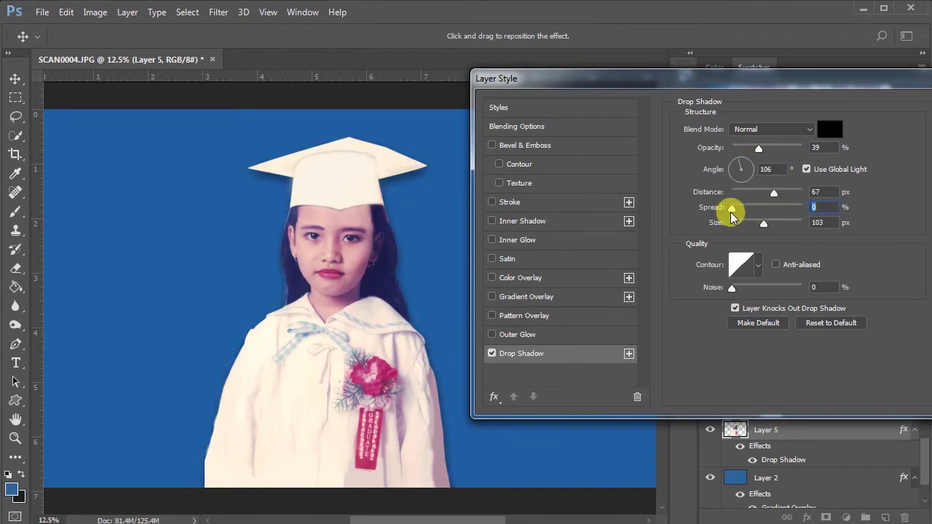
pyautogui.moveTo(784, 80); pyautogui.dragTo(673, 96)
pyautogui.click(885, 122)
# - Hide Layer 2 and copy a rectangular area around the original cap's tassel from the Background to a new layer
pyautogui.scroll(-1, 727, 498)
pyautogui.click(710, 451)
pyautogui.press('ctrl')
pyautogui.scroll(2, 585, 245)
pyautogui.scroll(1, 581, 260)
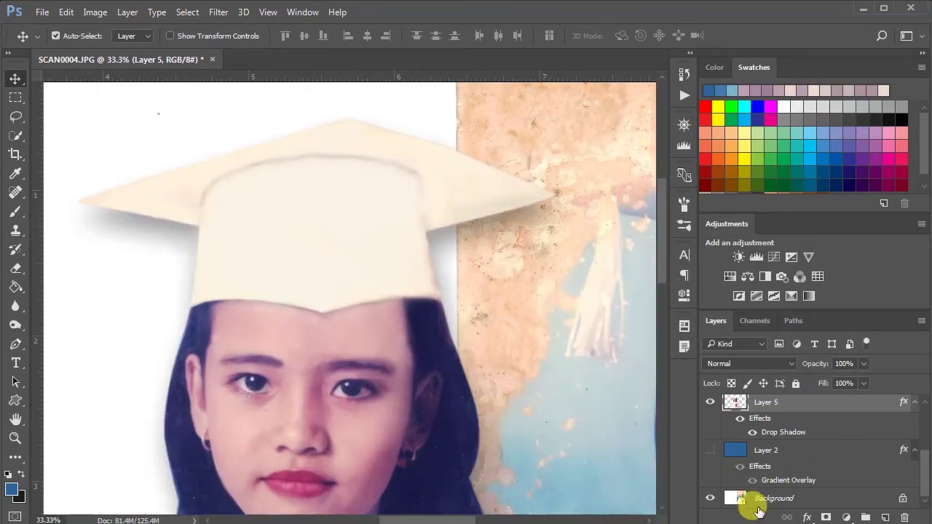
pyautogui.click(774, 499)
pyautogui.press('m')
pyautogui.moveTo(550, 146); pyautogui.dragTo(630, 389)
pyautogui.hotkey('ctrl', 'j')
# - Move the tassel copy under the restored cap's left corner, show Layer 2 and place Layer 6 above it
pyautogui.press('v')
pyautogui.moveTo(593, 295); pyautogui.dragTo(100, 340)
pyautogui.scroll(1, 701, 466)
pyautogui.click(710, 451)
pyautogui.scroll(1, 370, 392)
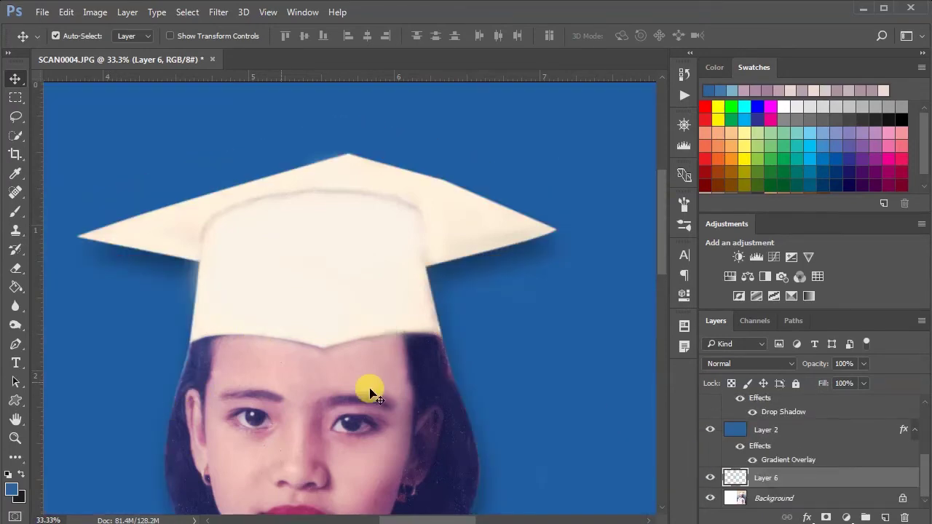
pyautogui.moveTo(757, 479); pyautogui.dragTo(762, 422)
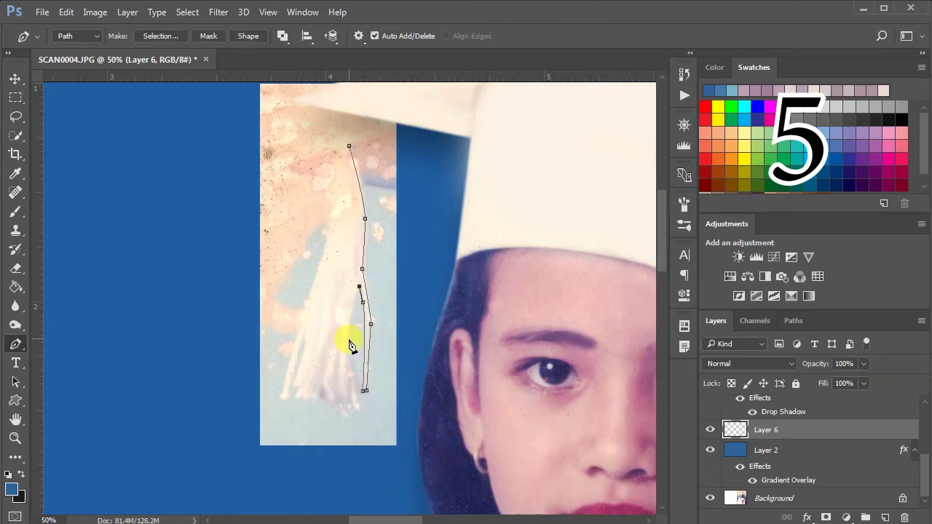
# - Trace the rest of the tassel's outline with the Pen tool, following its loose strands, and close the path
pyautogui.click(336, 396)
pyautogui.click(327, 400)
pyautogui.click(304, 398)
pyautogui.click(297, 399)
pyautogui.click(296, 394)
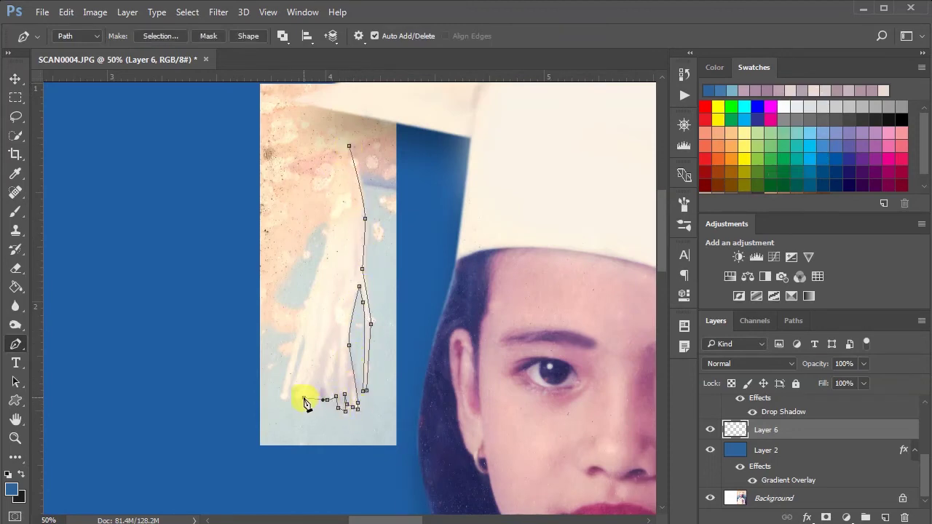
pyautogui.moveTo(305, 301); pyautogui.dragTo(311, 287)
pyautogui.scroll(3, 331, 298)
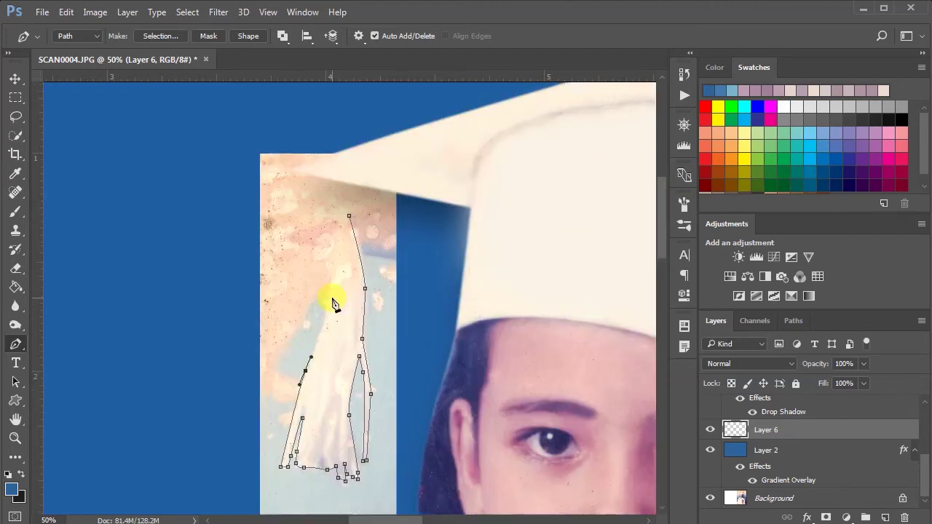
pyautogui.moveTo(328, 339); pyautogui.dragTo(329, 316)
pyautogui.click(349, 274)
# - Copy the outlined tassel to a new layer through a selection and delete Layer 6
pyautogui.rightClick(344, 284)
pyautogui.click(397, 222)
pyautogui.click(581, 149)
pyautogui.hotkey('ctrl', 'j')
pyautogui.click(770, 450)
pyautogui.press('Delete')
# - Move the cut-out tassel onto the cap's left corner and place Layer 7 above Layer 5
pyautogui.press('v')
pyautogui.moveTo(320, 373); pyautogui.dragTo(348, 312)
pyautogui.scroll(3, 807, 435)
pyautogui.moveTo(807, 435); pyautogui.dragTo(733, 440)
pyautogui.moveTo(359, 290)
pyautogui.mouseDown()
pyautogui.moveTo(365, 270)
pyautogui.moveTo(370, 287)
pyautogui.mouseUp()
# - Load the tassel of Layer 7 as a selection, paint it an even off-white with the Brush, and deselect
pyautogui.keyDown('ctrl'); pyautogui.click(735, 422); pyautogui.keyUp('ctrl')
pyautogui.press('i')
pyautogui.click(375, 281)
pyautogui.press('b')
pyautogui.moveTo(378, 278)
pyautogui.mouseDown()
pyautogui.moveTo(381, 223)
pyautogui.moveTo(347, 214)
pyautogui.moveTo(347, 435)
pyautogui.moveTo(355, 193)
pyautogui.moveTo(274, 484)
pyautogui.mouseUp()
pyautogui.click(11, 490)
pyautogui.click(613, 210)
pyautogui.click(914, 204)
pyautogui.hotkey('ctrl', '+')
pyautogui.hotkey('ctrl', 'd')
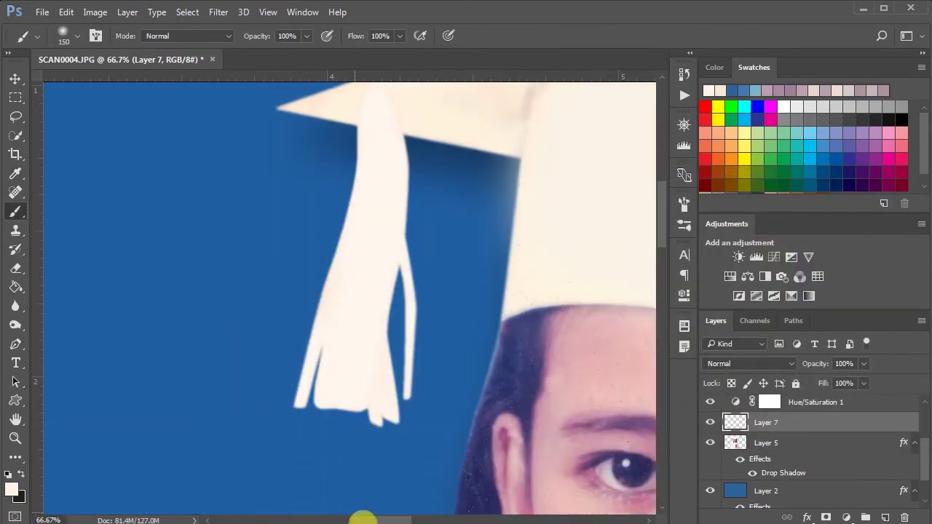
# - Draw a thin curved fold shape near the tassel's lower right strand with the Pen tool and make it a selection
pyautogui.press('p')
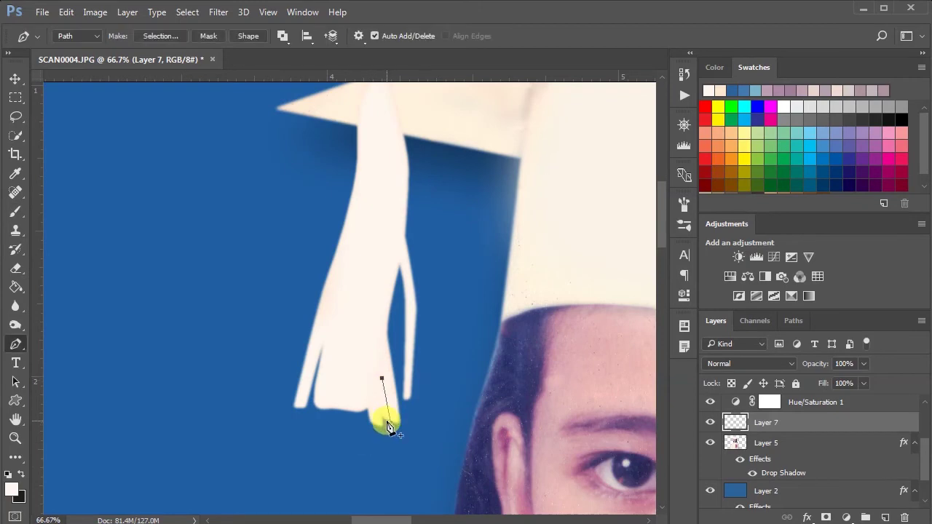
pyautogui.hotkey('ctrl', '+')
pyautogui.hotkey('ctrl', '+')
pyautogui.scroll(-3, 392, 412)
pyautogui.moveTo(455, 242); pyautogui.dragTo(452, 225)
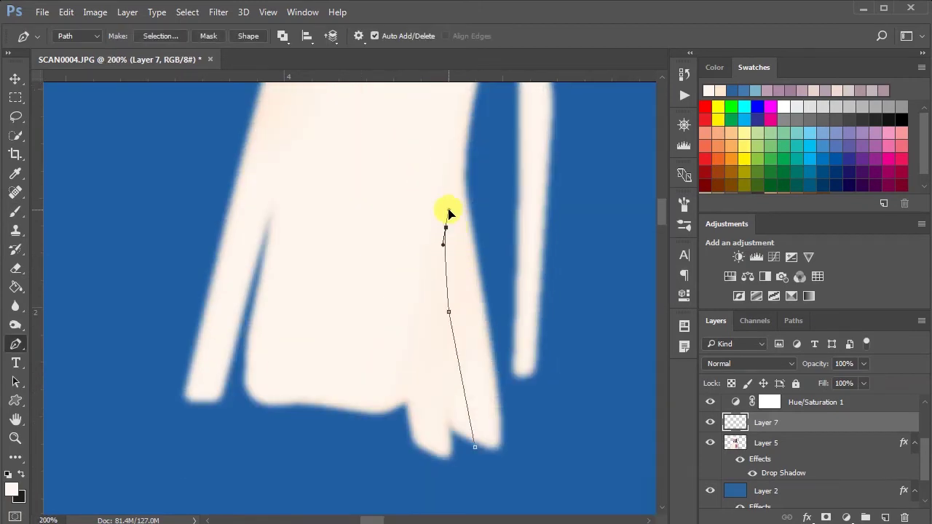
pyautogui.moveTo(457, 398); pyautogui.dragTo(488, 510)
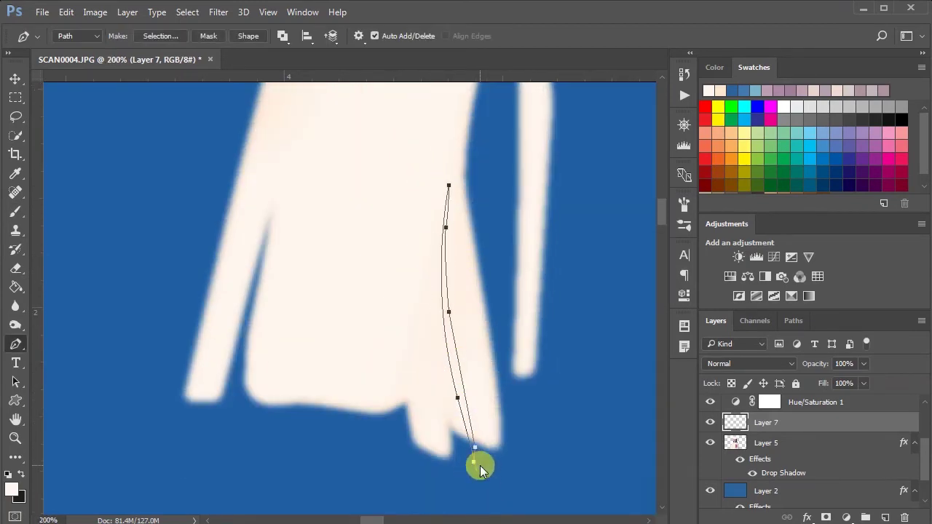
pyautogui.rightClick(481, 471)
pyautogui.click(551, 156)
pyautogui.press('Return')
# - Shade the selected fold with the Brush in grey #a4a29f
pyautogui.press('i')
pyautogui.click(397, 297)
pyautogui.click(11, 488)
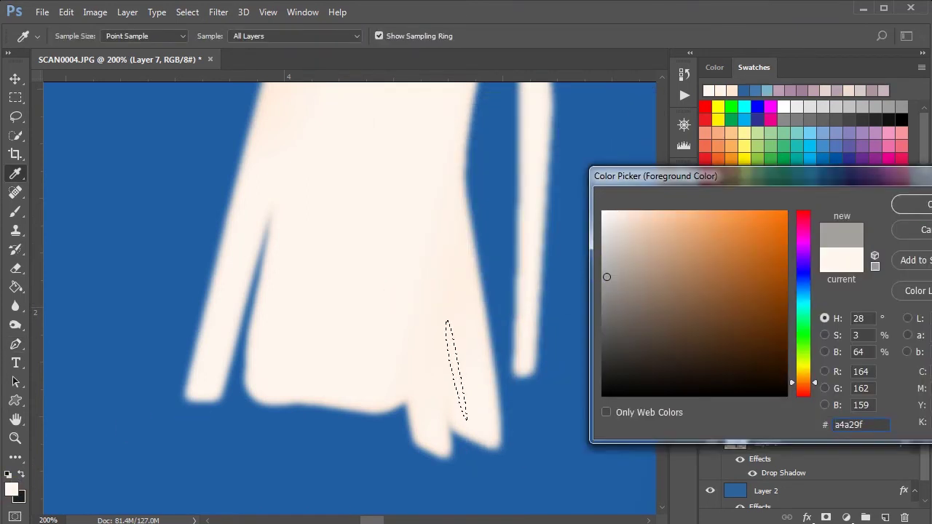
pyautogui.press('Return')
pyautogui.press('b')
# - Outline and select a second narrow fold at the gap between the lower strands, brush it near-black, and deselect
pyautogui.press('i')
pyautogui.click(364, 425)
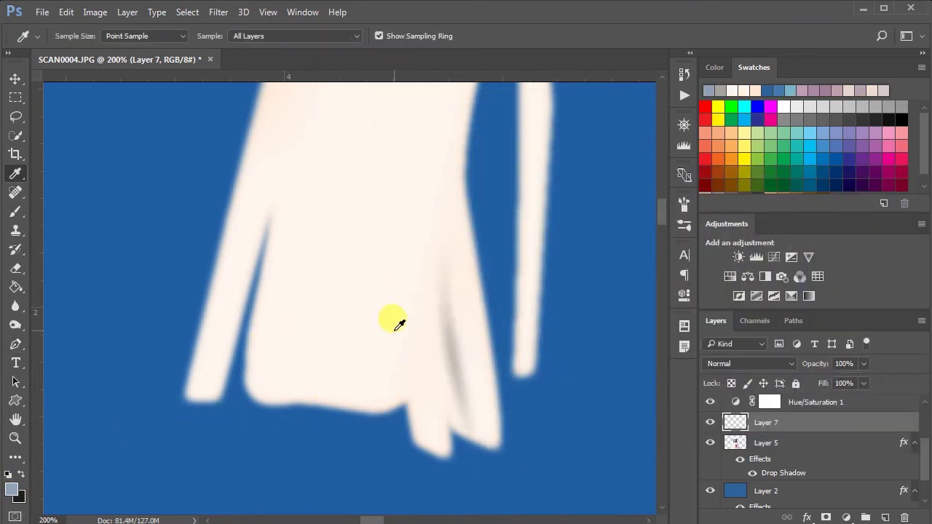
pyautogui.press('p')
pyautogui.rightClick(405, 412)
pyautogui.click(475, 98)
pyautogui.click(579, 150)
pyautogui.press('b')
pyautogui.click(11, 489)
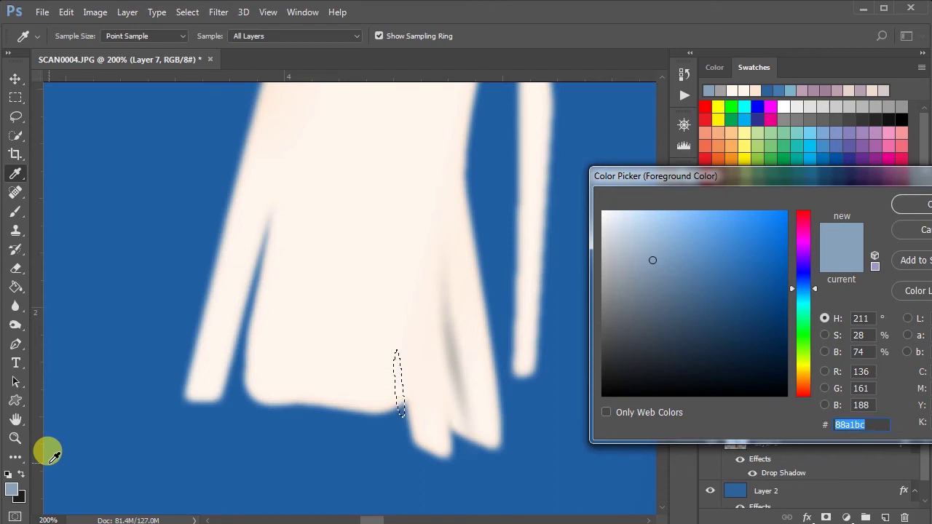
pyautogui.click(610, 373)
pyautogui.click(914, 204)
pyautogui.click(397, 364)
pyautogui.hotkey('ctrl', 'd')
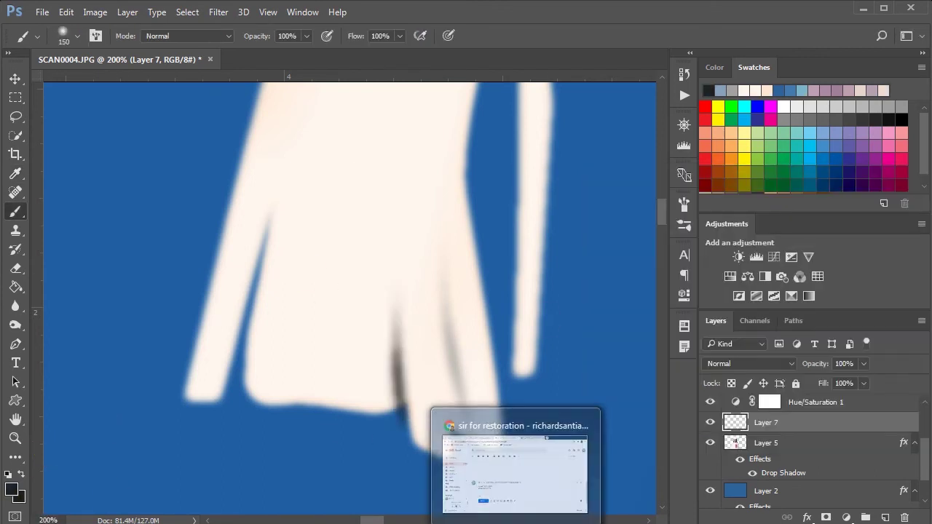
# - Examine the whole portrait with the rebuilt tassel against the blue backdrop
pyautogui.hotkey('ctrl', '-')
pyautogui.hotkey('ctrl', '-')
pyautogui.hotkey('ctrl', '-')
pyautogui.hotkey('ctrl', '-')
pyautogui.hotkey('ctrl', '-')
pyautogui.hotkey('ctrl', '+')
pyautogui.hotkey('ctrl', '-')
pyautogui.hotkey('ctrl', '-')
pyautogui.hotkey('ctrl', '-')
pyautogui.hotkey('ctrl', '-')
pyautogui.hotkey('ctrl', '+')
pyautogui.hotkey('ctrl', '-')
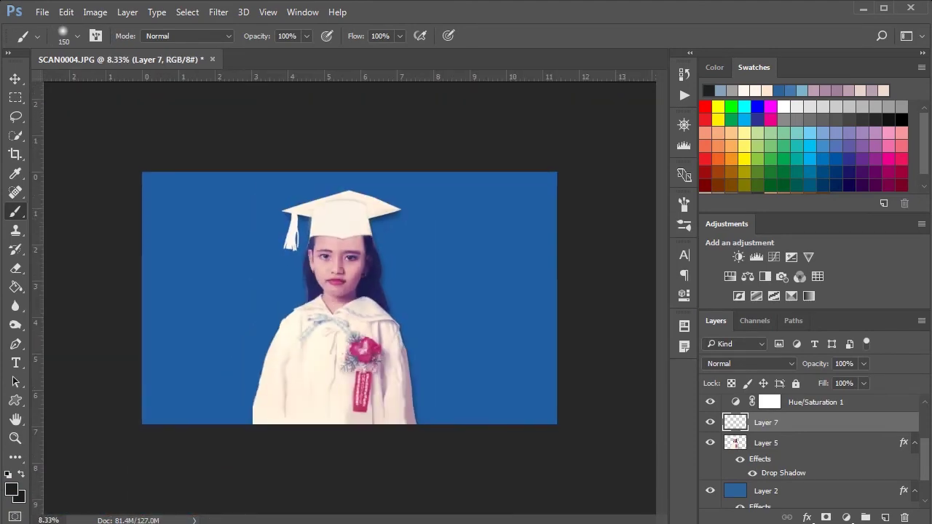
pyautogui.hotkey('ctrl', '+')
# - Edit Layer 2's Gradient Overlay, trying Overlay blending at 42% opacity with a 98% scale
pyautogui.click(785, 496)
pyautogui.doubleClick(781, 483)
pyautogui.moveTo(510, 92); pyautogui.dragTo(623, 103)
pyautogui.moveTo(765, 169); pyautogui.dragTo(752, 180)
pyautogui.moveTo(780, 253); pyautogui.dragTo(783, 251)
pyautogui.moveTo(750, 169); pyautogui.dragTo(769, 172)
pyautogui.click(772, 153)
pyautogui.click(764, 169)
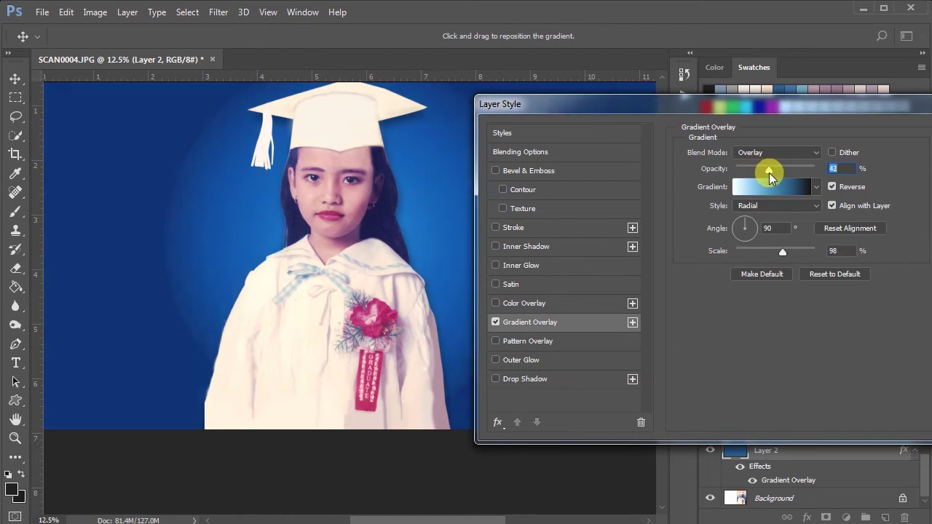
# - Change the gradient overlay's blend mode to Screen with 41% opacity and apply the layer style
pyautogui.press('Down')
pyautogui.press('Down')
pyautogui.press('Down')
pyautogui.press('Down')
pyautogui.press('Down')
pyautogui.press('Down')
pyautogui.press('Down')
pyautogui.press('Up')
pyautogui.moveTo(868, 111)
pyautogui.mouseDown()
pyautogui.moveTo(760, 200)
pyautogui.moveTo(755, 179)
pyautogui.mouseUp()
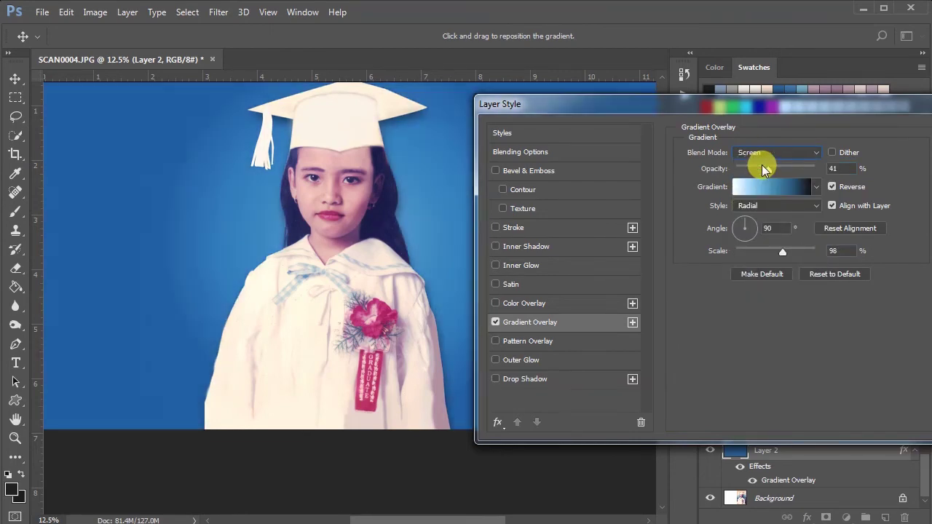
pyautogui.press('Return')
pyautogui.hotkey('ctrl', '-')
pyautogui.hotkey('ctrl', '+')
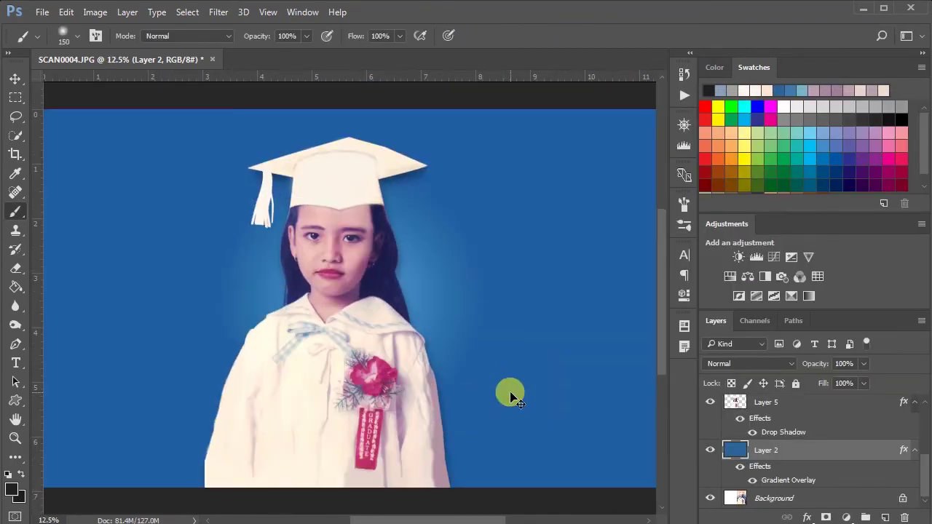
pyautogui.press('v')
pyautogui.click(342, 189)
pyautogui.hotkey('ctrl', '-')
pyautogui.hotkey('ctrl', '+')
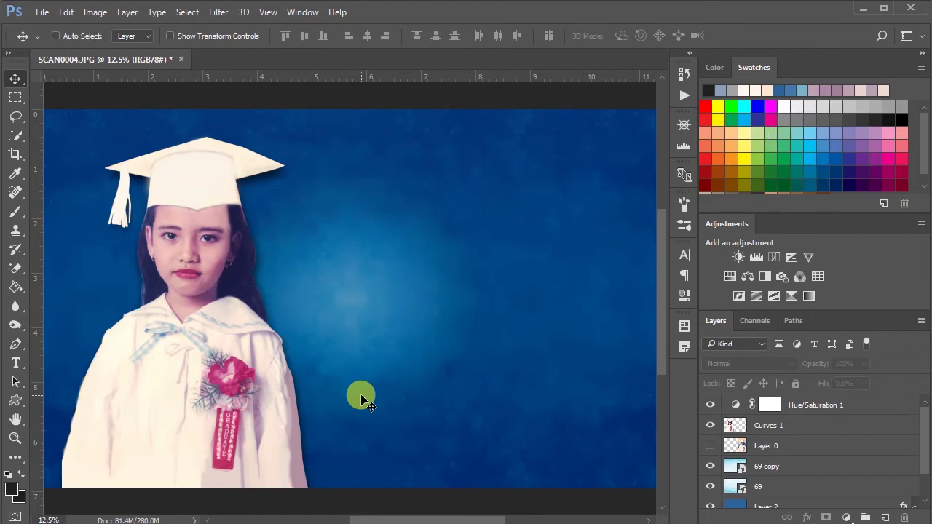
# - Show Layer 0 so the original damaged photo stands beside the restored portrait
pyautogui.click(710, 446)
pyautogui.moveTo(387, 517); pyautogui.dragTo(391, 518)
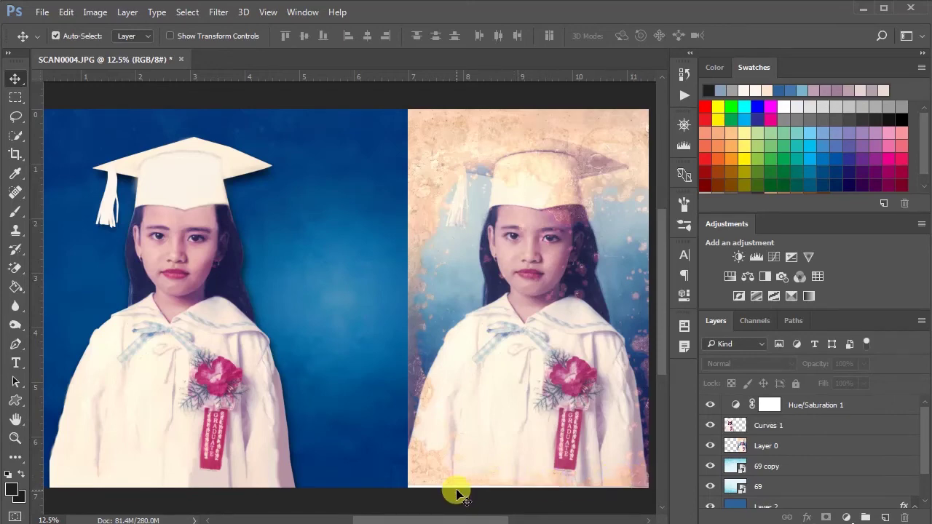
pyautogui.moveTo(15, 231)
pyautogui.mouseDown()
pyautogui.moveTo(17, 222)
pyautogui.moveTo(54, 231)
pyautogui.mouseUp()
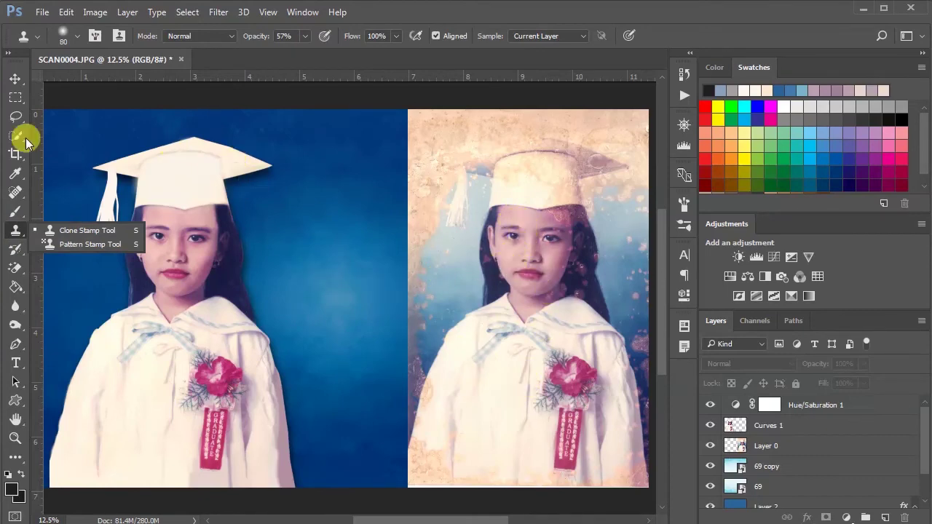
pyautogui.click(15, 78)
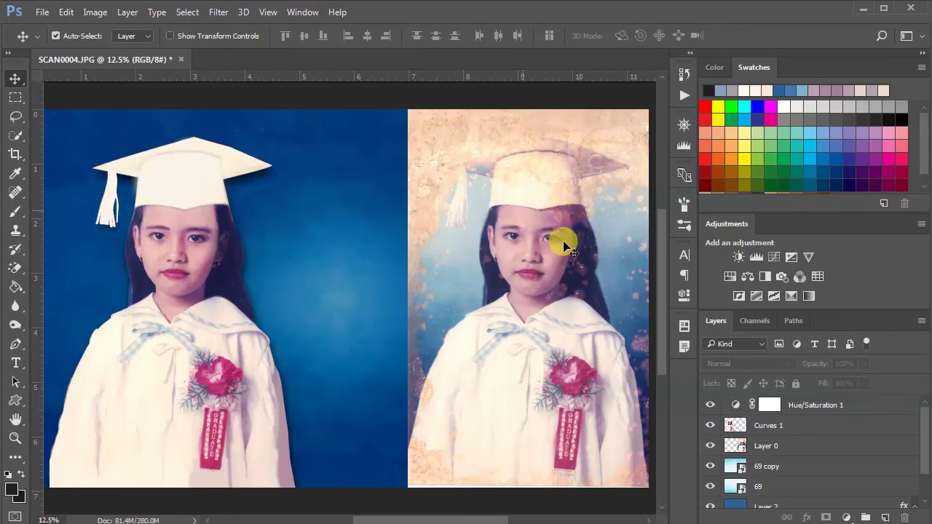
# - Select the 69 copy layer and compare the backdrop with Layer 2 hidden and shown
pyautogui.scroll(-2, 835, 444)
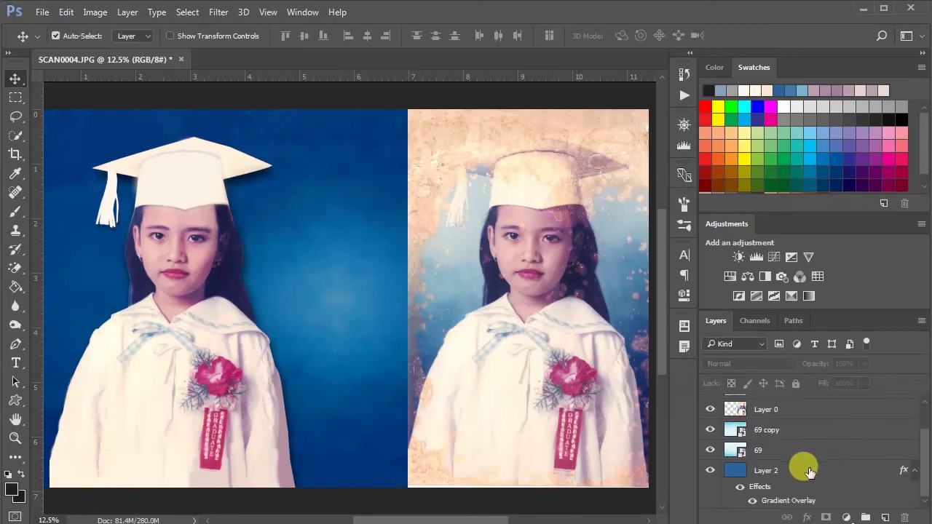
pyautogui.click(761, 470)
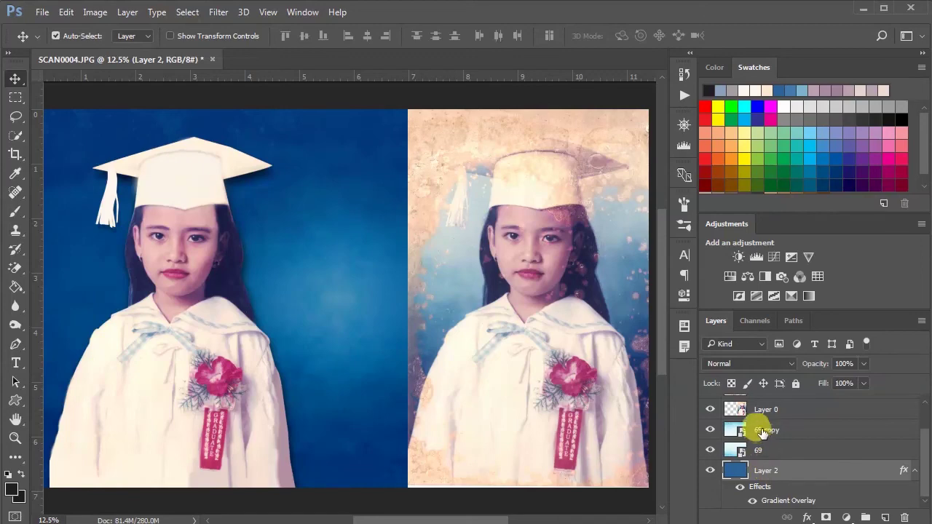
pyautogui.click(763, 432)
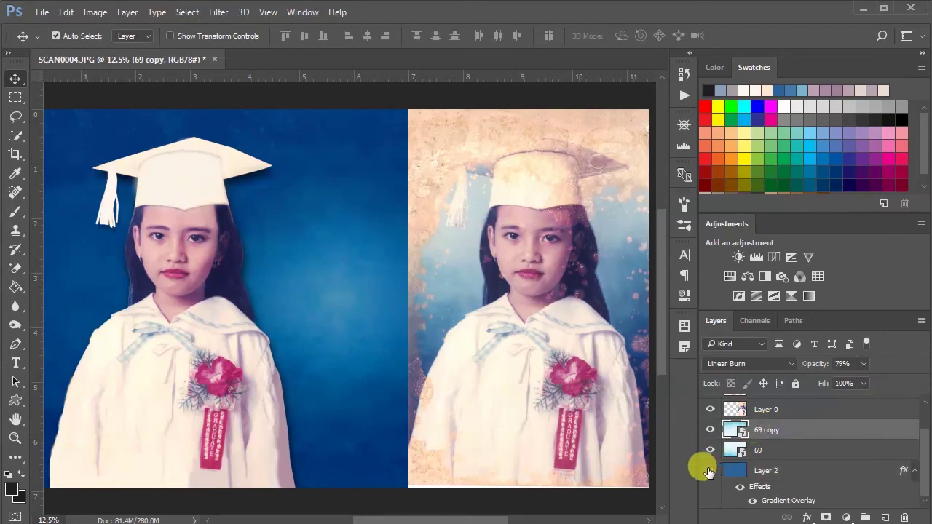
pyautogui.click(710, 471)
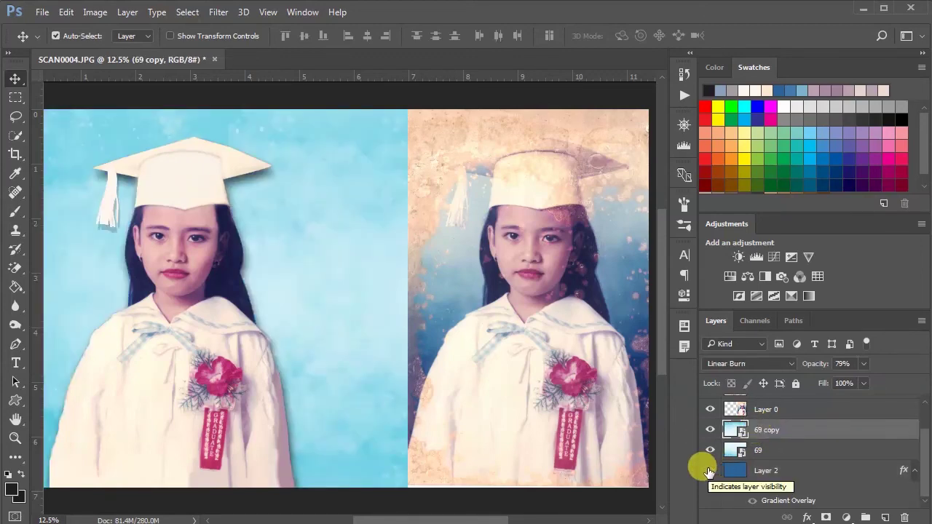
pyautogui.click(709, 471)
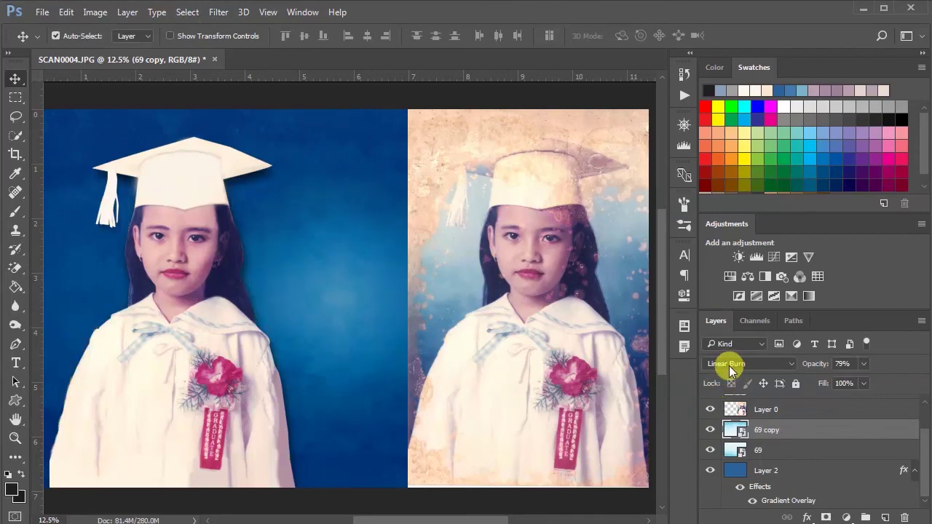